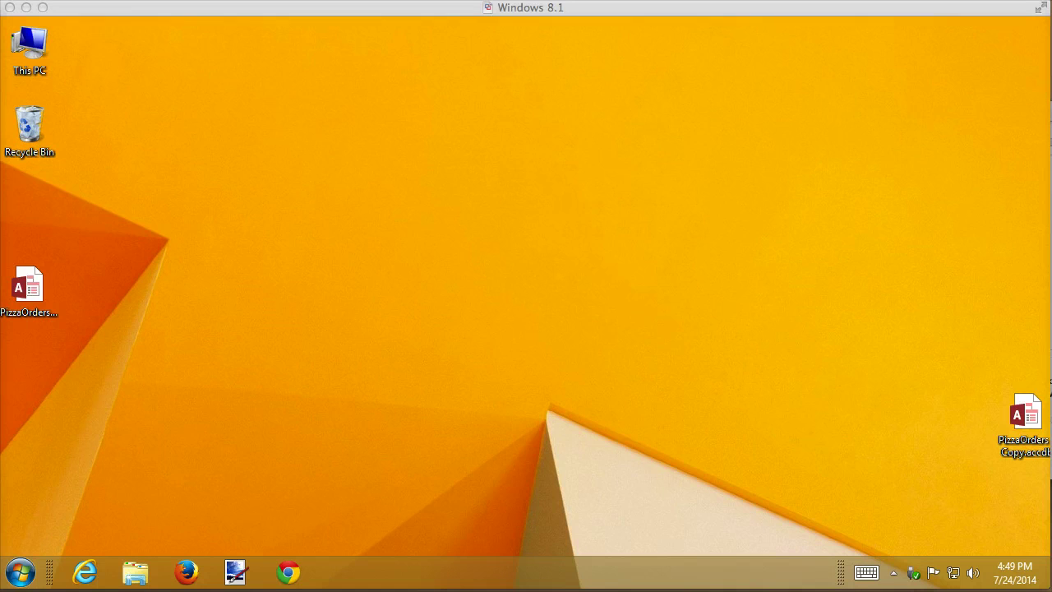
Open the PizzaOrders database from the desktop, open the frmCustomerOrders form and advance to its second customer record.
{"action": "left_click", "coordinate": [32, 298]}
{"action": "double_click", "coordinate": [32, 297]}
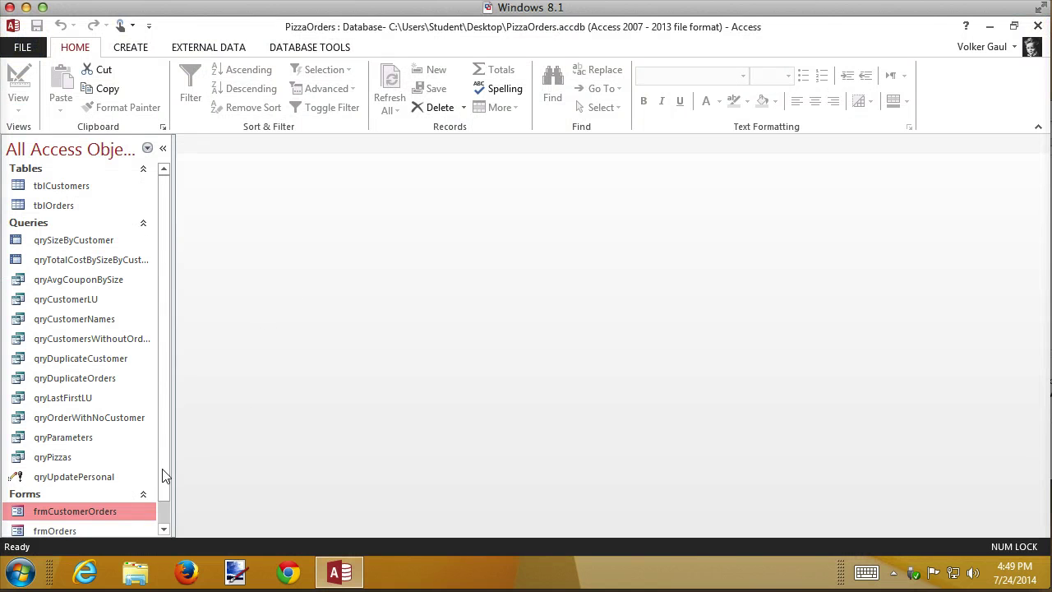
{"action": "double_click", "coordinate": [83, 510]}
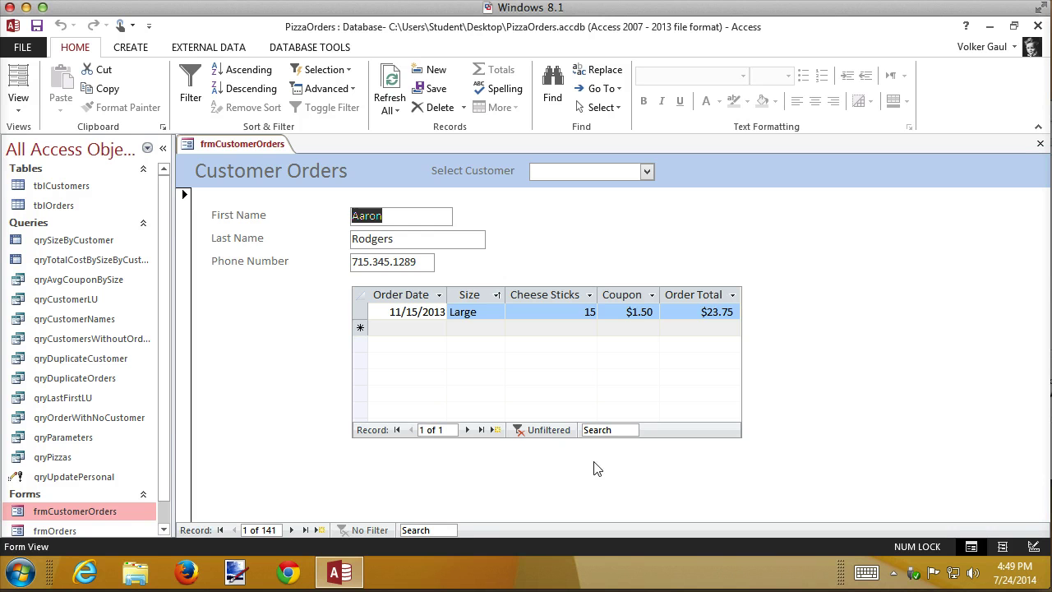
{"action": "left_click", "coordinate": [293, 530]}
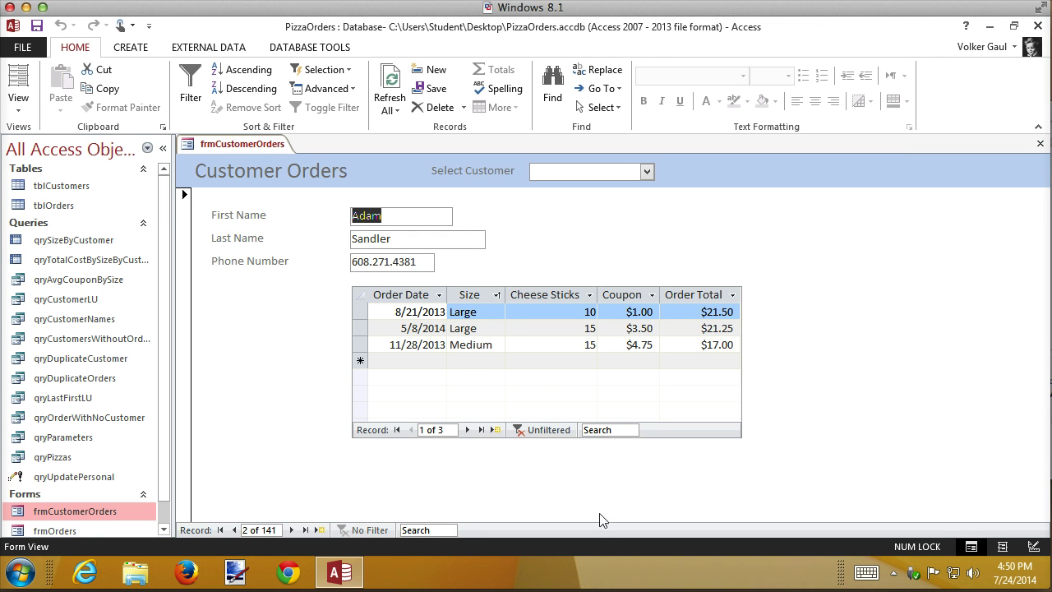
Switch frmCustomerOrders to Design View and open its frmOrdersSubform subform in a new window.
{"action": "left_click", "coordinate": [1034, 547]}
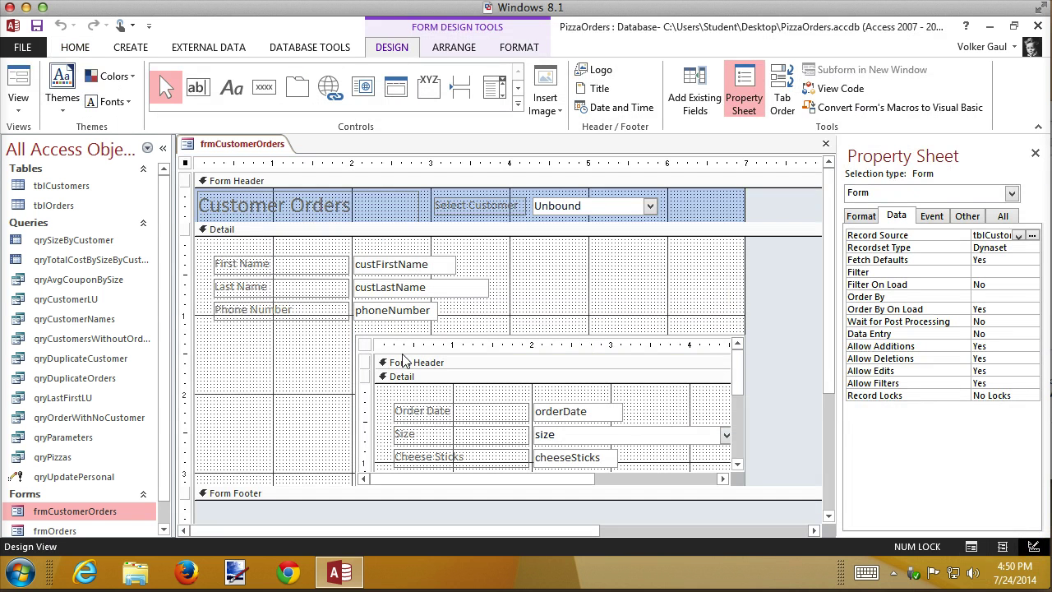
{"action": "left_click", "coordinate": [353, 337]}
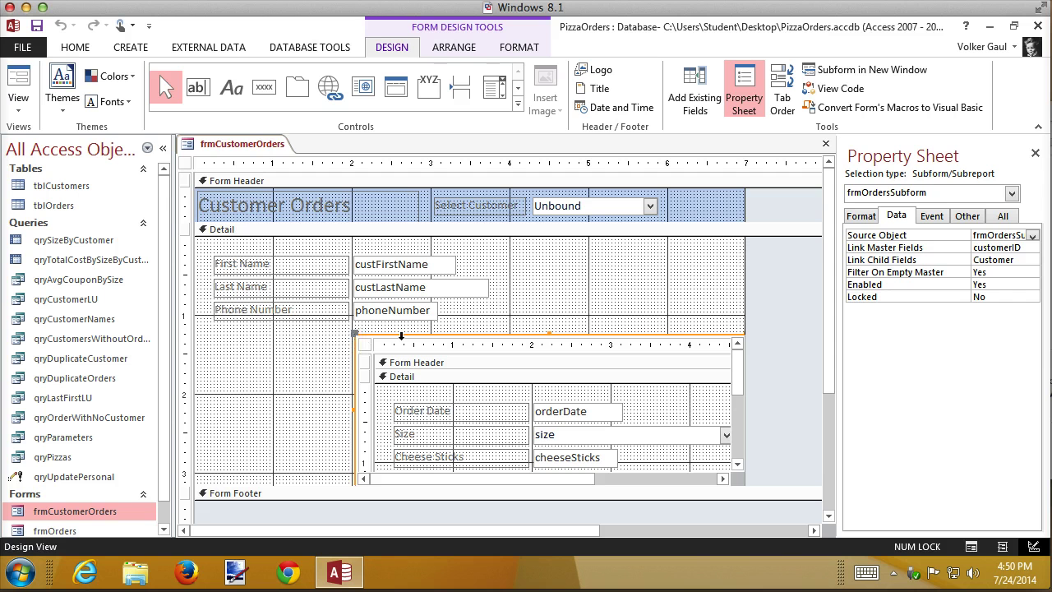
{"action": "right_click", "coordinate": [355, 337]}
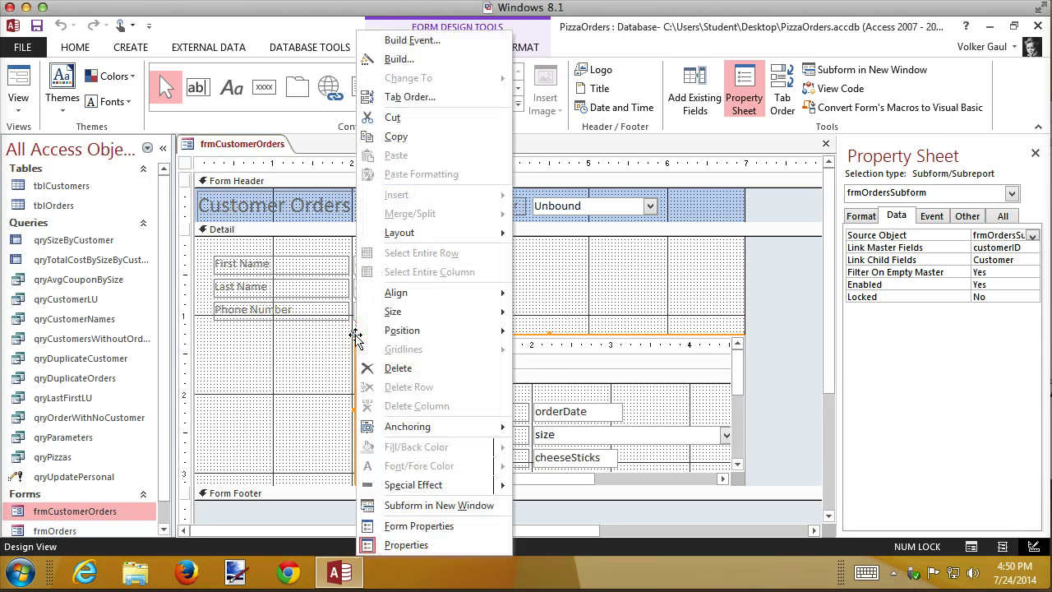
{"action": "left_click", "coordinate": [423, 505]}
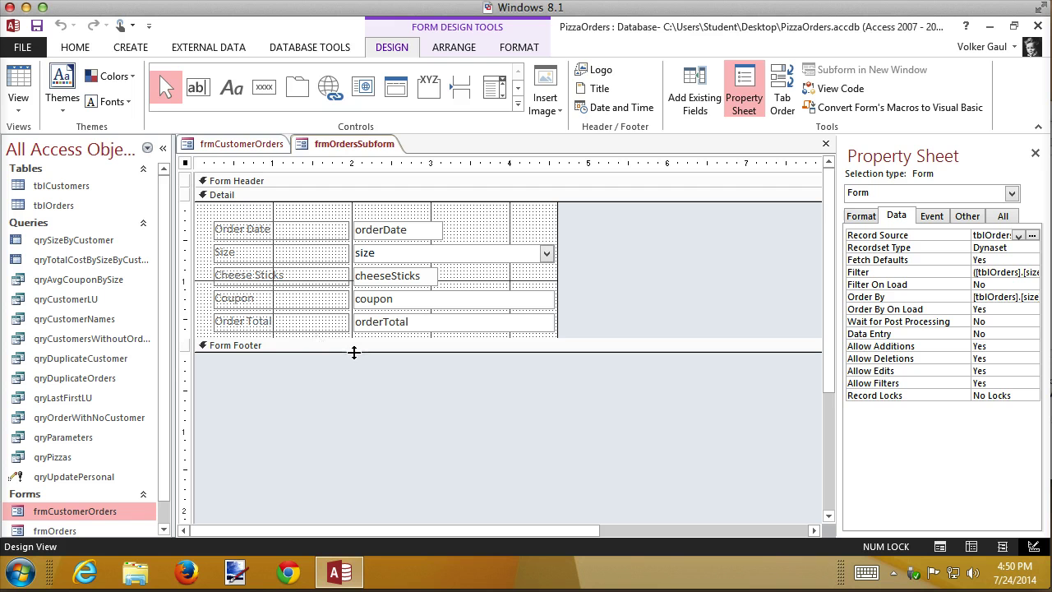
Expand the subform's Form Footer to about 1.2 inches high and add a text box near its upper left.
{"action": "left_click_drag", "start_coordinate": [354, 353], "coordinate": [353, 444]}
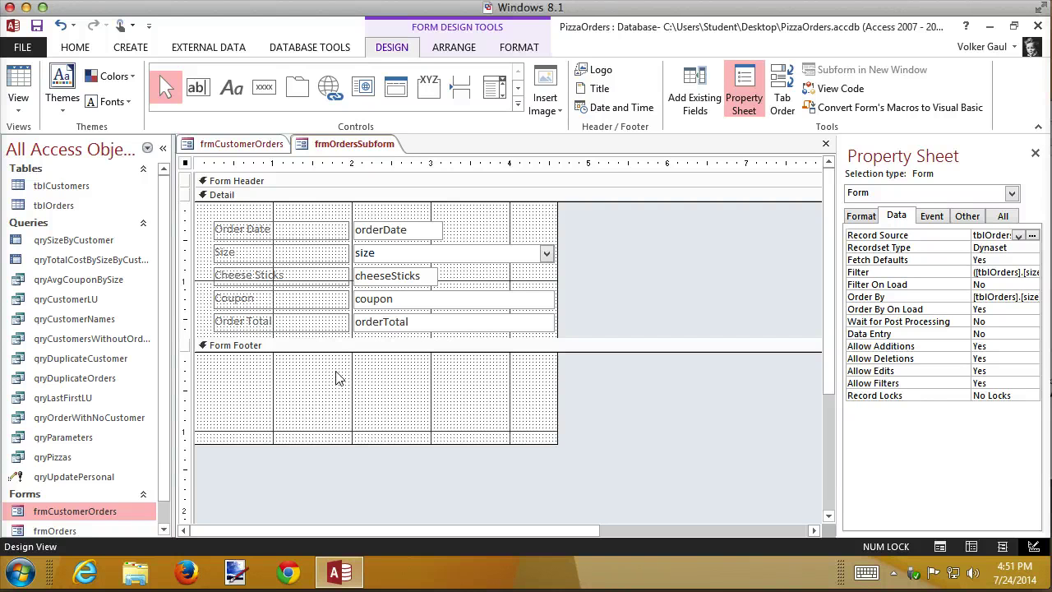
{"action": "left_click", "coordinate": [207, 85]}
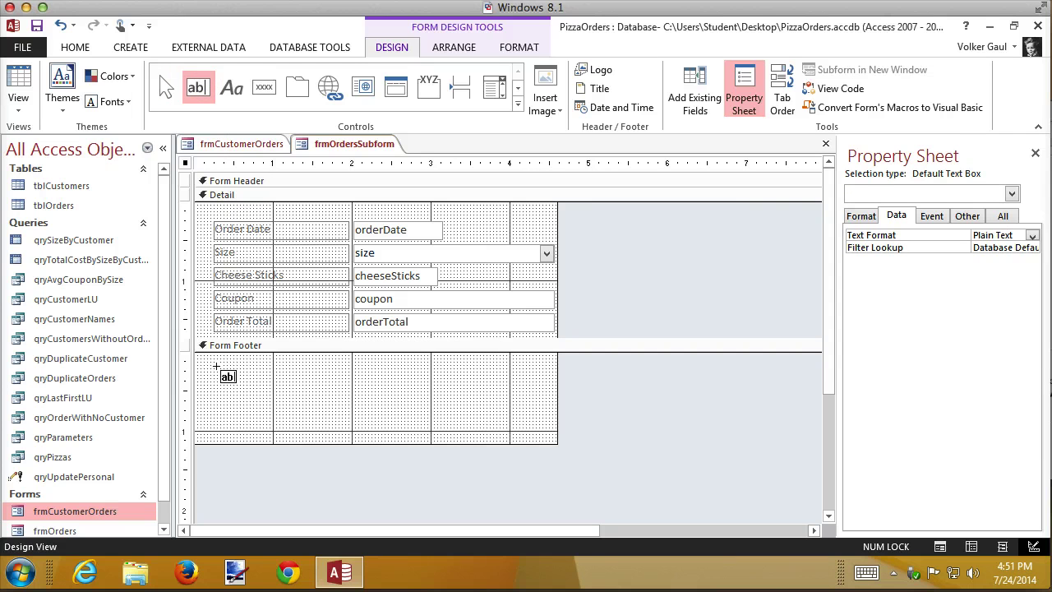
{"action": "left_click", "coordinate": [216, 367]}
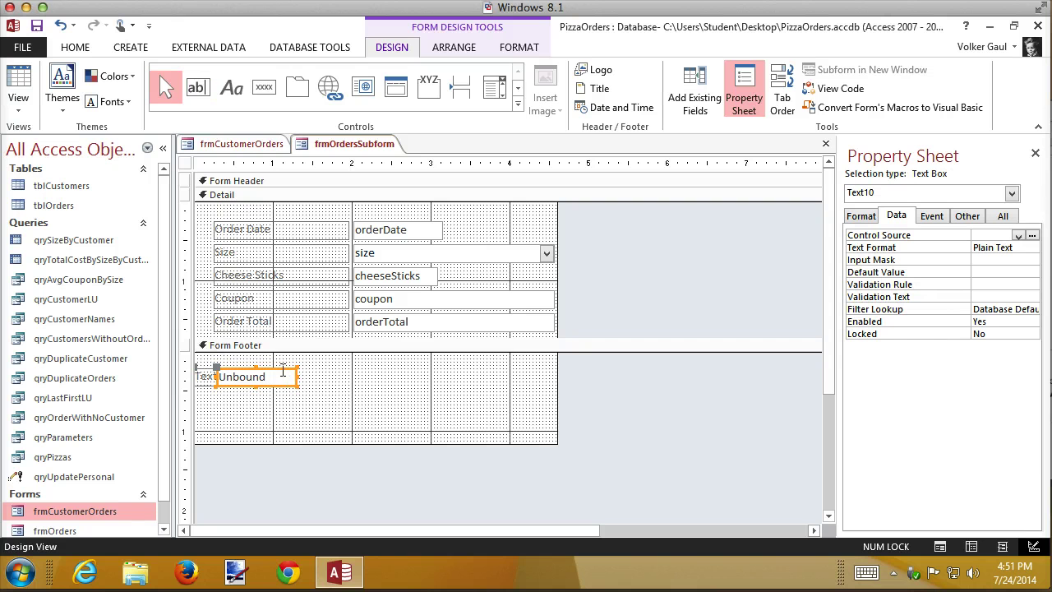
Nudge the new footer text box and its label slightly right, aligning the label with the Detail section's labels, and deselect them.
{"action": "key", "text": "Right"}
{"action": "key", "text": "Right"}
{"action": "key", "text": "Right"}
{"action": "key", "text": "Right"}
{"action": "key", "text": "Right"}
{"action": "key", "text": "Right"}
{"action": "key", "text": "Right"}
{"action": "key", "text": "Right"}
{"action": "key", "text": "Right"}
{"action": "key", "text": "Right"}
{"action": "key", "text": "Right"}
{"action": "key", "text": "Right"}
{"action": "key", "text": "Right"}
{"action": "key", "text": "Right"}
{"action": "key", "text": "Right"}
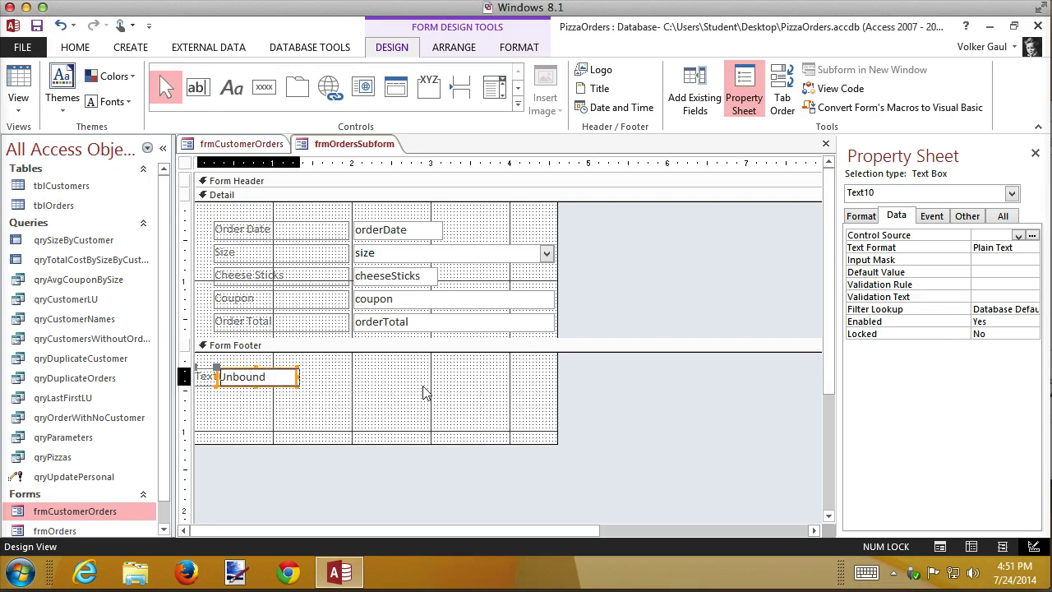
{"action": "key", "text": "Left"}
{"action": "key", "text": "Left"}
{"action": "key", "text": "Left"}
{"action": "key", "text": "Left"}
{"action": "key", "text": "Left"}
{"action": "key", "text": "Left"}
{"action": "key", "text": "Left"}
{"action": "key", "text": "Left"}
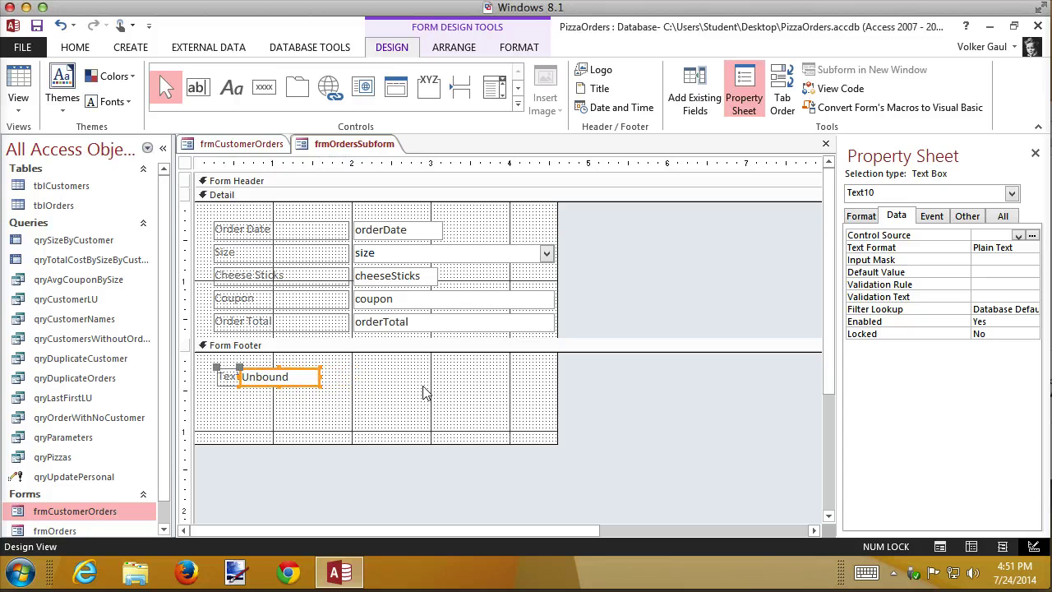
{"action": "left_click", "coordinate": [298, 375]}
{"action": "left_click", "coordinate": [396, 383]}
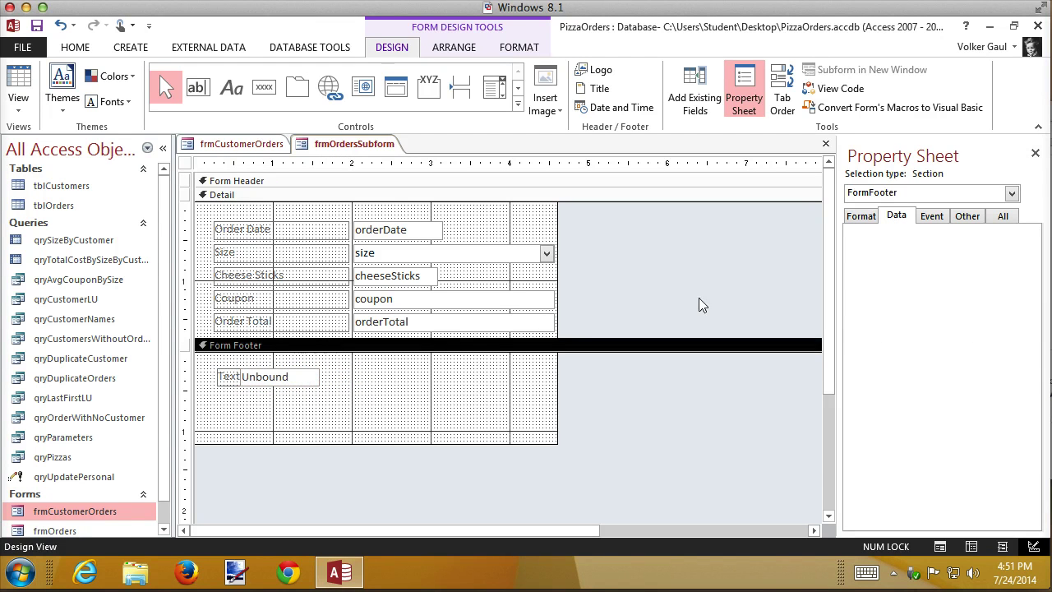
Open the Expression Builder for the Control Source of the unbound footer text box.
{"action": "left_click", "coordinate": [310, 377]}
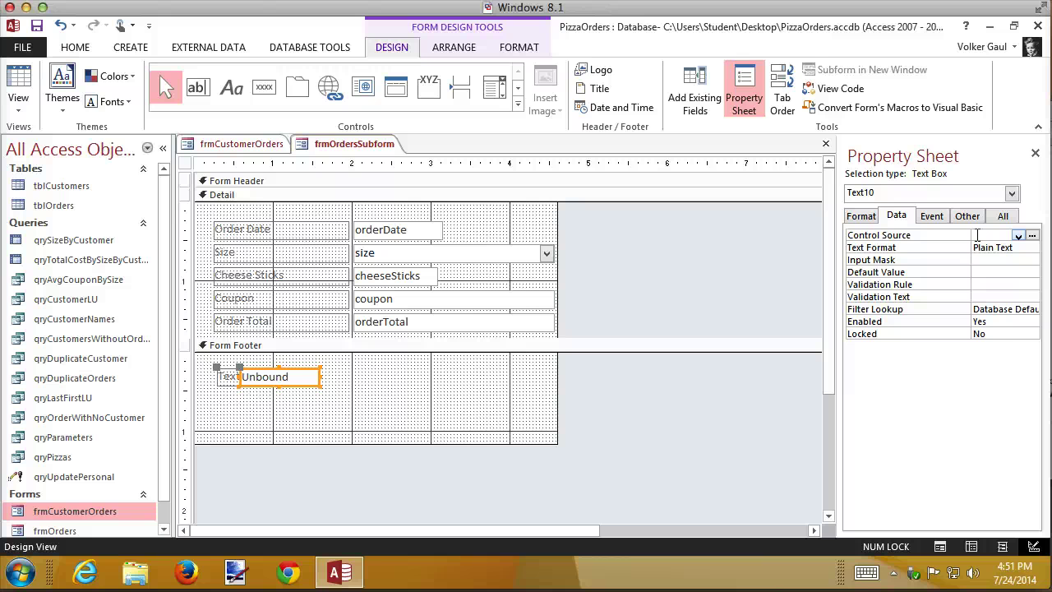
{"action": "left_click", "coordinate": [977, 235]}
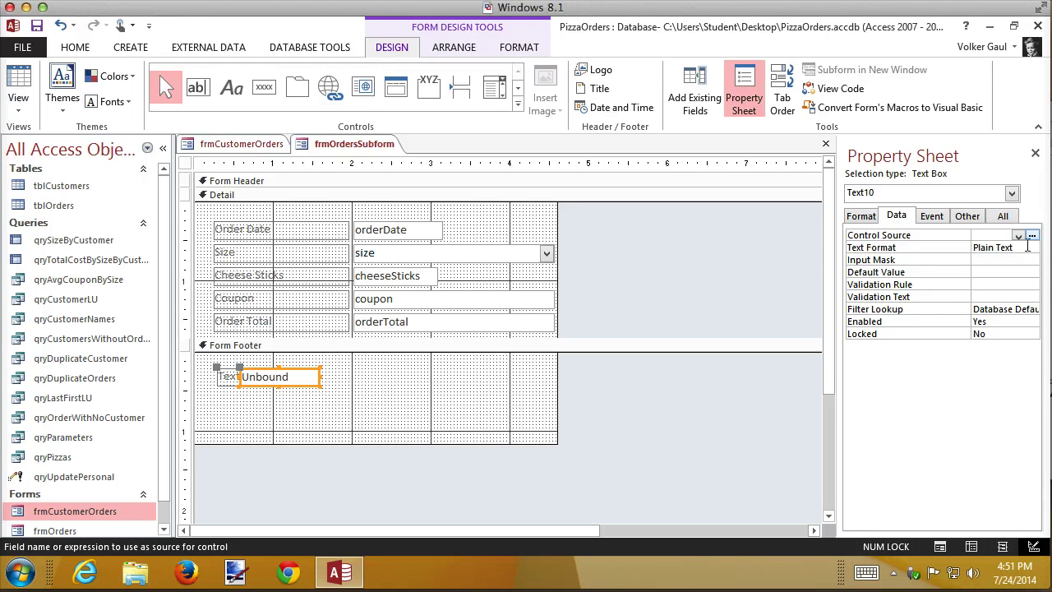
{"action": "left_click", "coordinate": [1032, 236]}
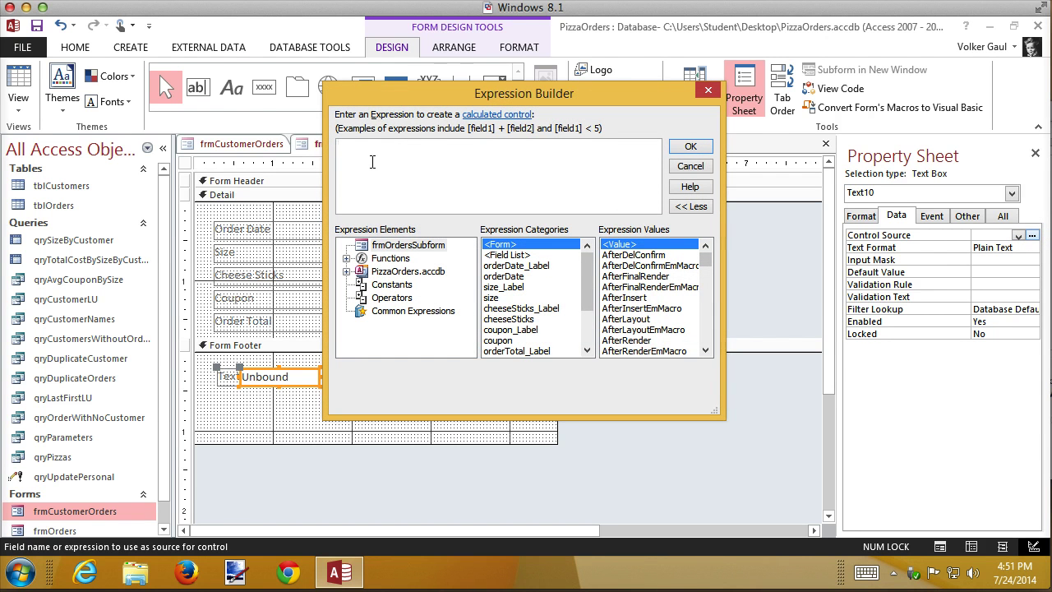
{"action": "type", "text": "=count"}
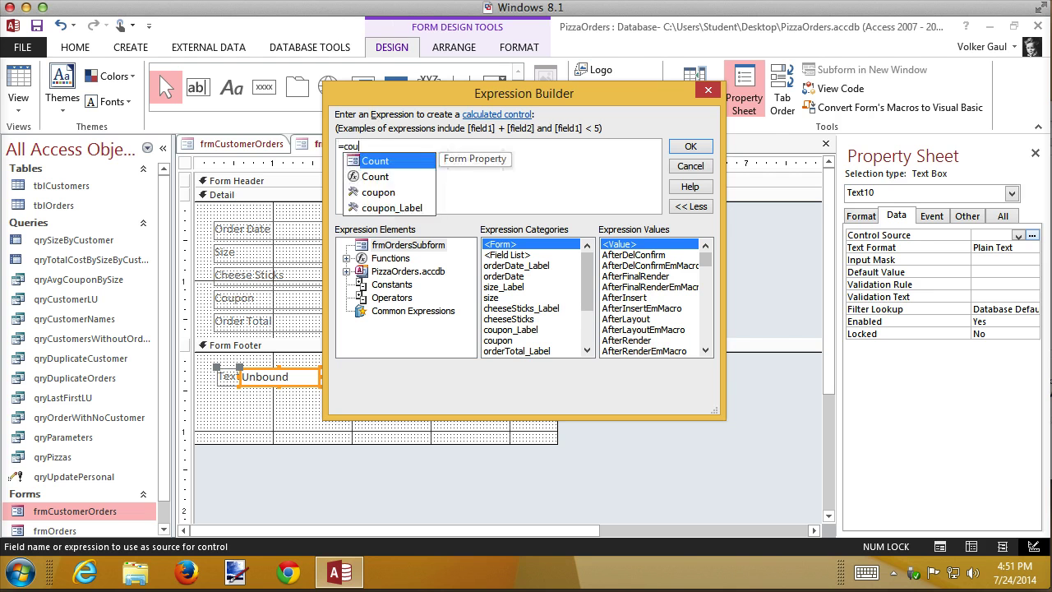
{"action": "double_click", "coordinate": [374, 161]}
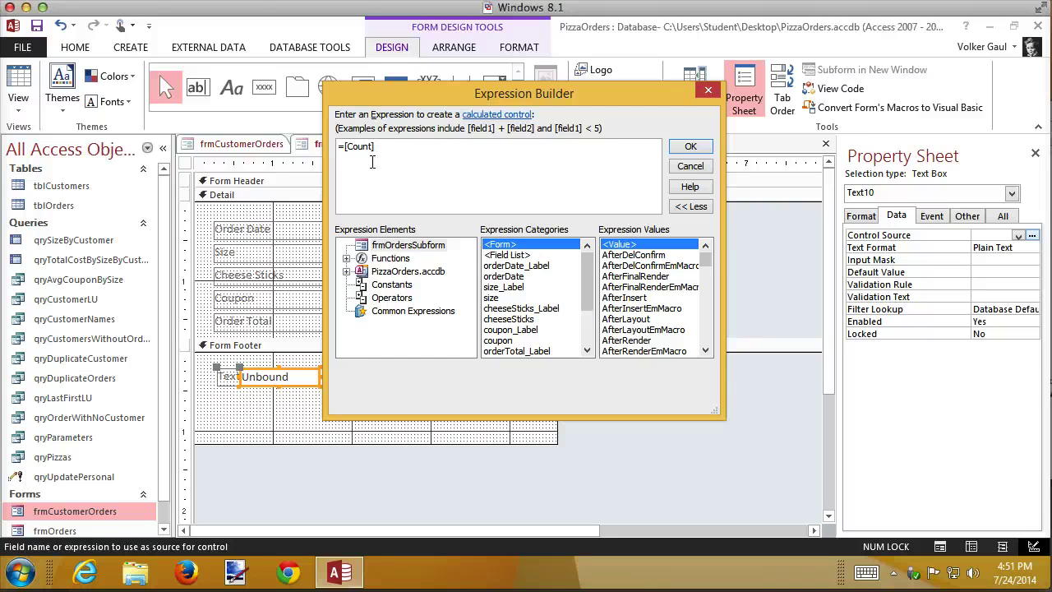
{"action": "key", "text": "BackSpace"}
{"action": "key", "text": "BackSpace"}
{"action": "key", "text": "BackSpace"}
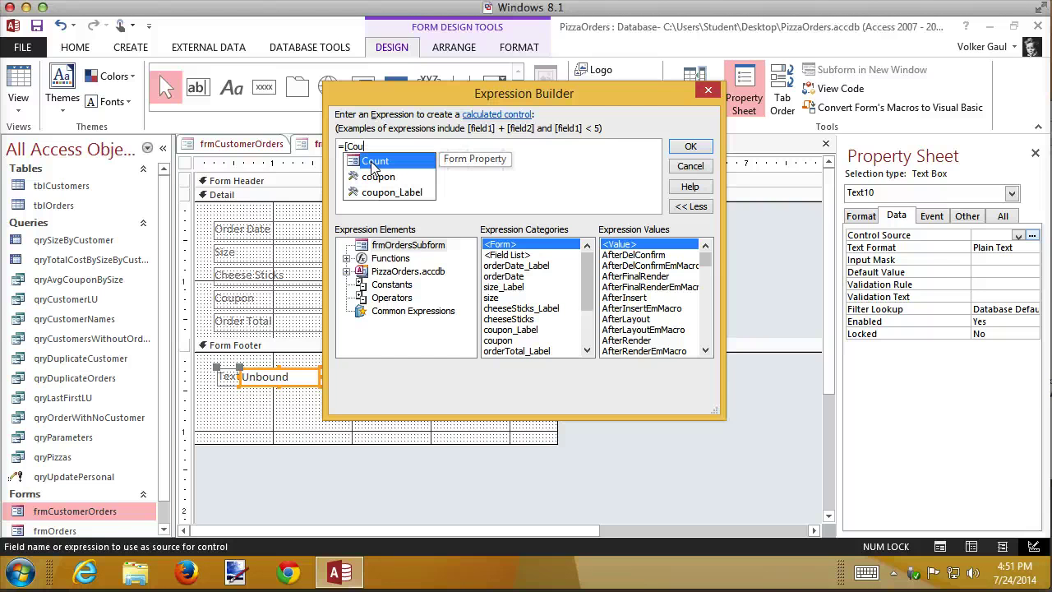
{"action": "key", "text": "BackSpace"}
{"action": "key", "text": "BackSpace"}
{"action": "key", "text": "BackSpace"}
{"action": "key", "text": "BackSpace"}
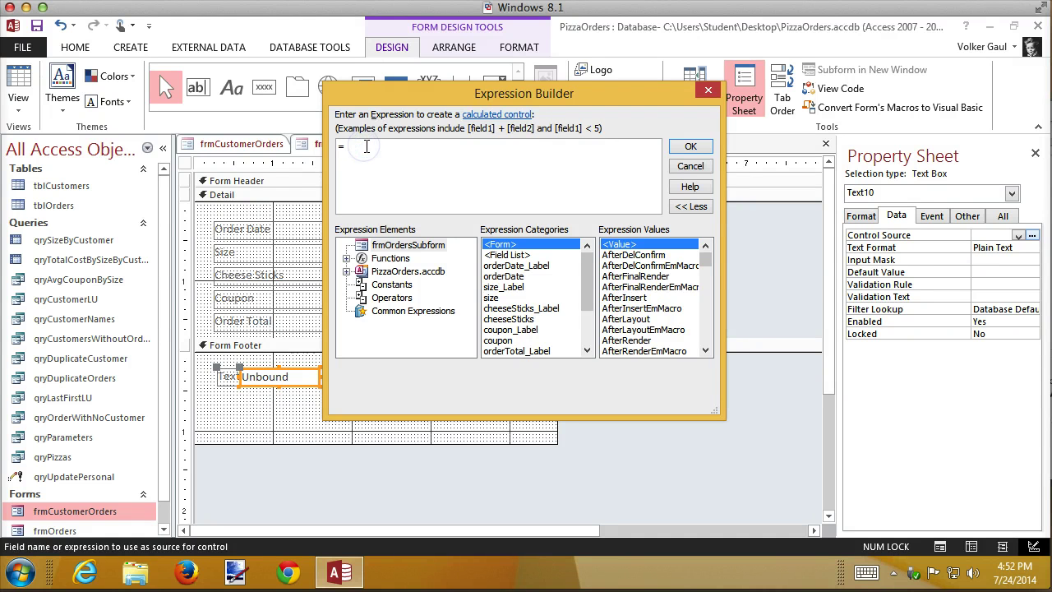
{"action": "key", "text": "BackSpace"}
Build the expression Count(orderid) with the Count function and accept it as the text box's Control Source.
{"action": "type", "text": "cou"}
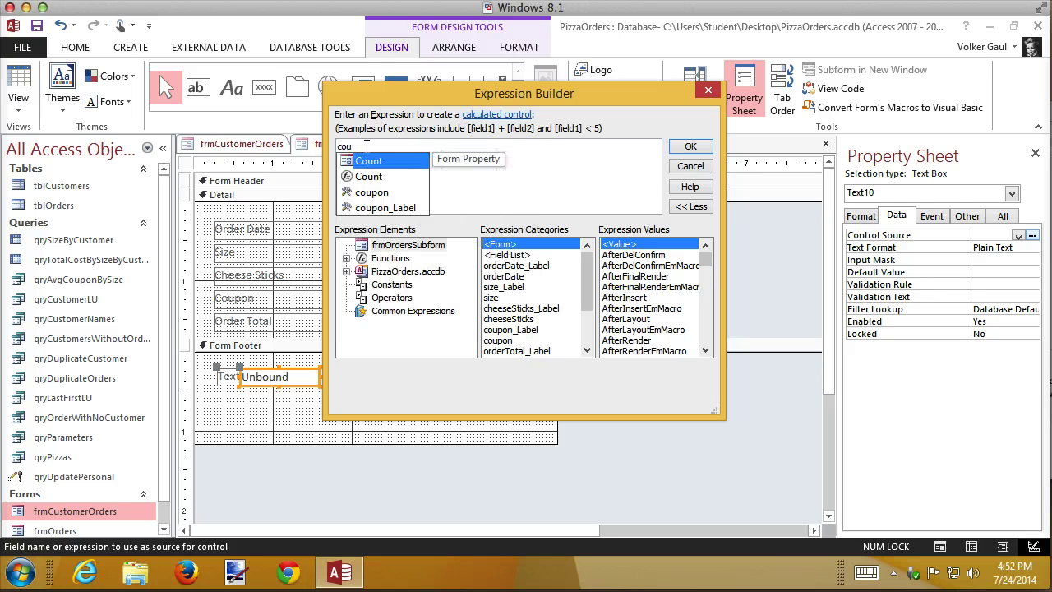
{"action": "key", "text": "Down"}
{"action": "type", "text": "("}
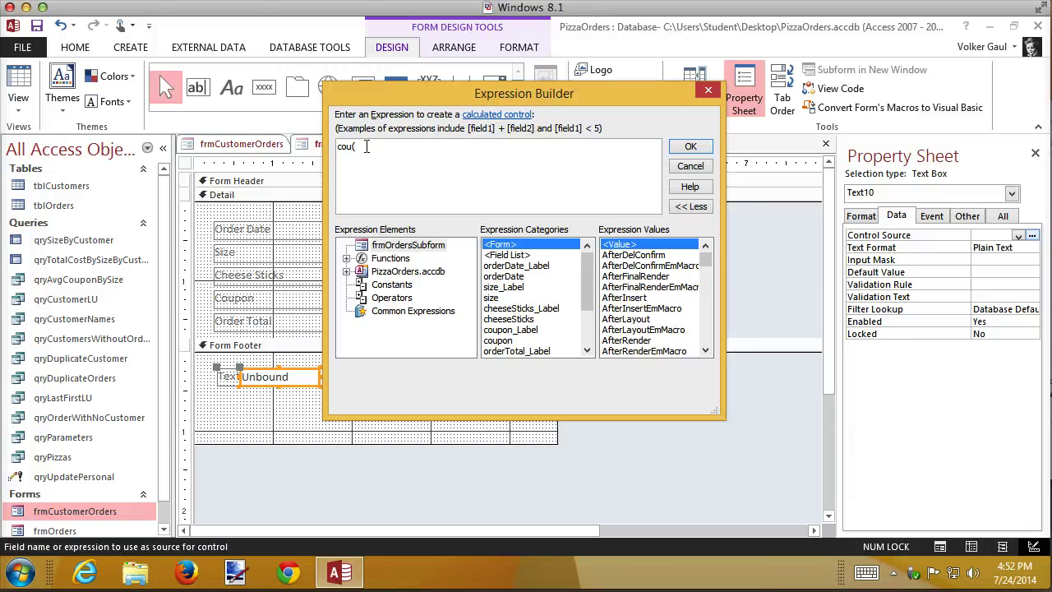
{"action": "key", "text": "BackSpace"}
{"action": "key", "text": "Down"}
{"action": "key", "text": "Tab"}
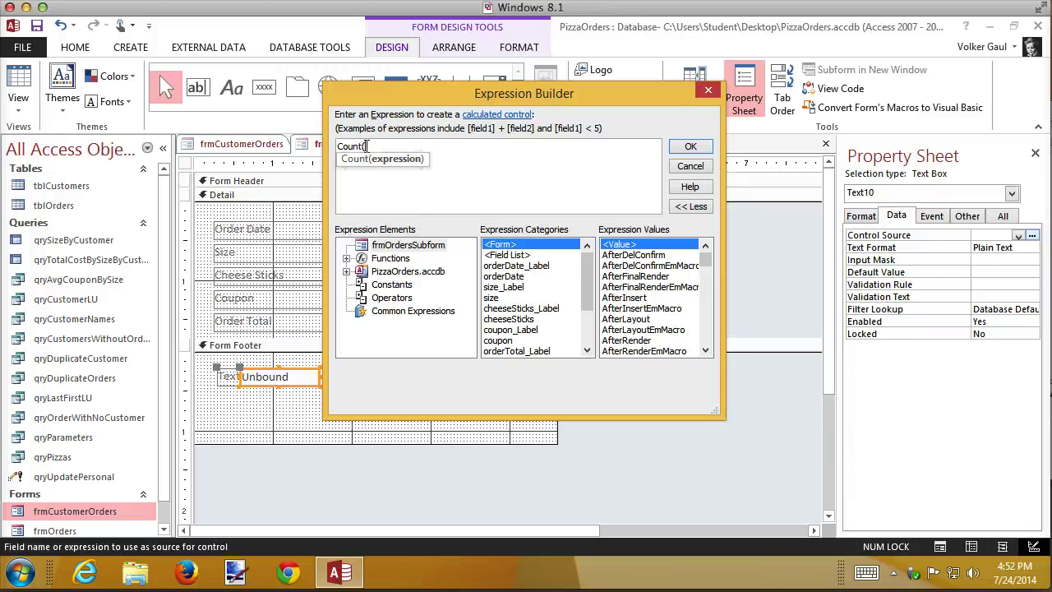
{"action": "type", "text": "ord"}
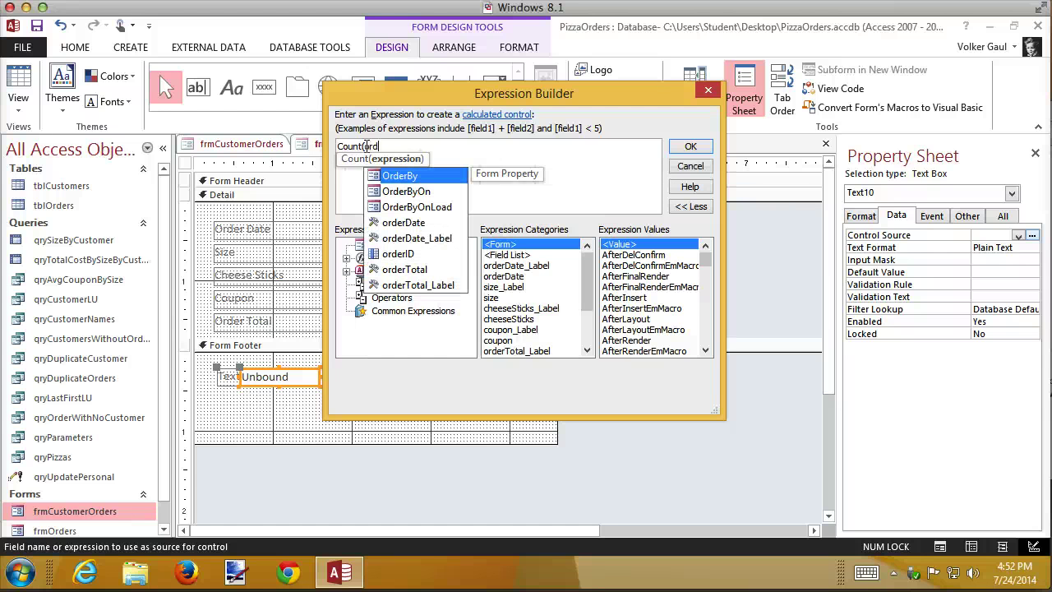
{"action": "type", "text": "erid"}
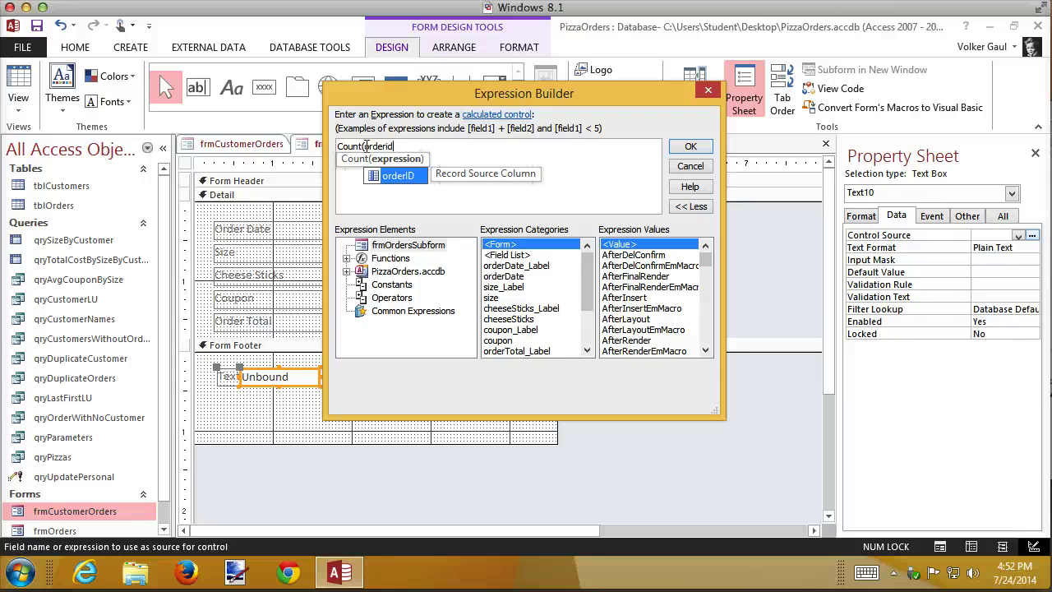
{"action": "type", "text": ")"}
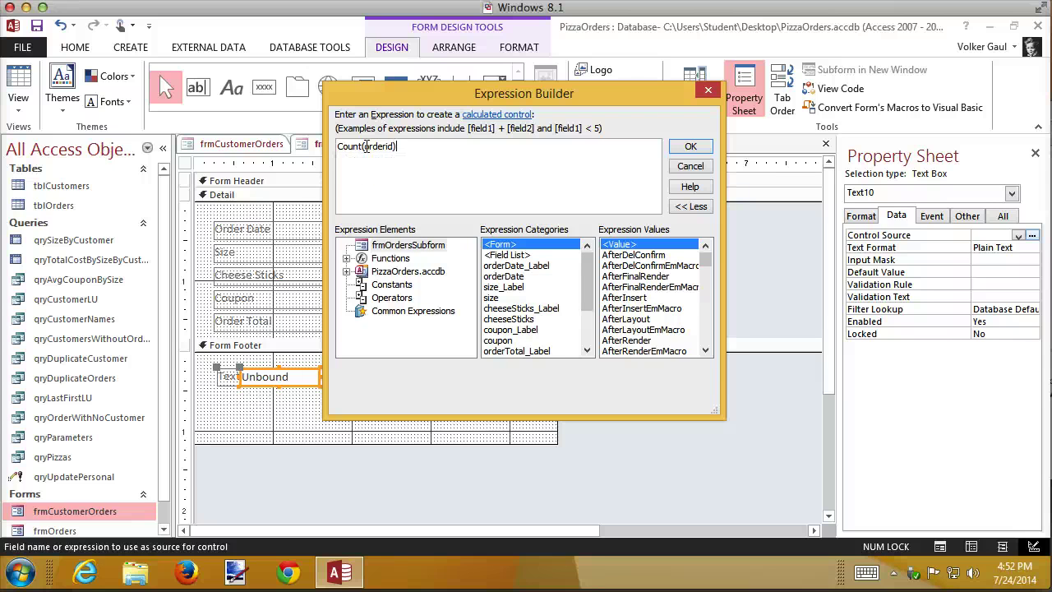
{"action": "left_click", "coordinate": [689, 146]}
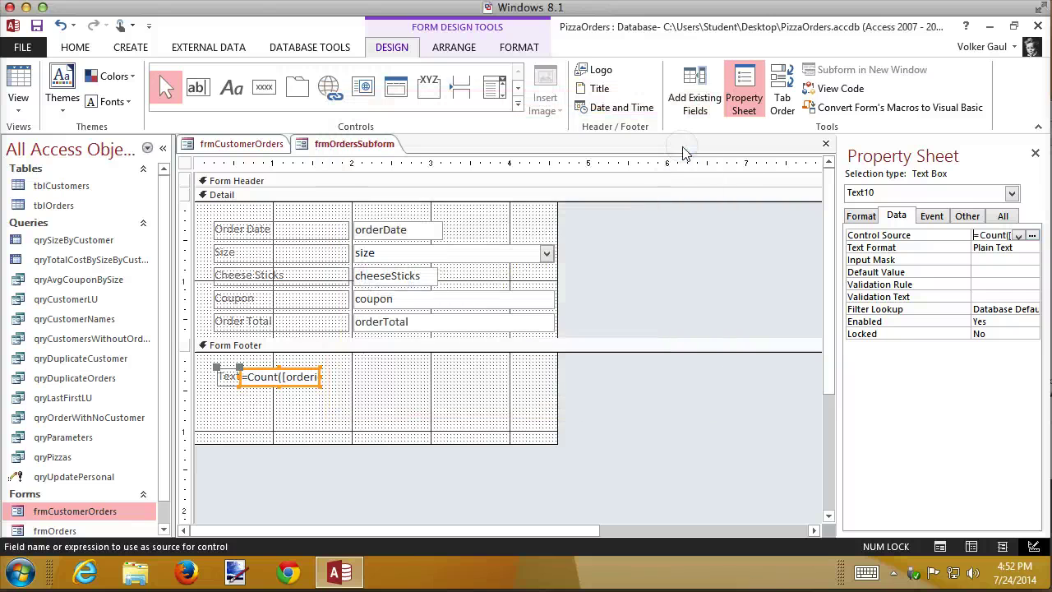
Name the order-counting footer text box txtNumberOfOrders.
{"action": "left_click", "coordinate": [968, 222]}
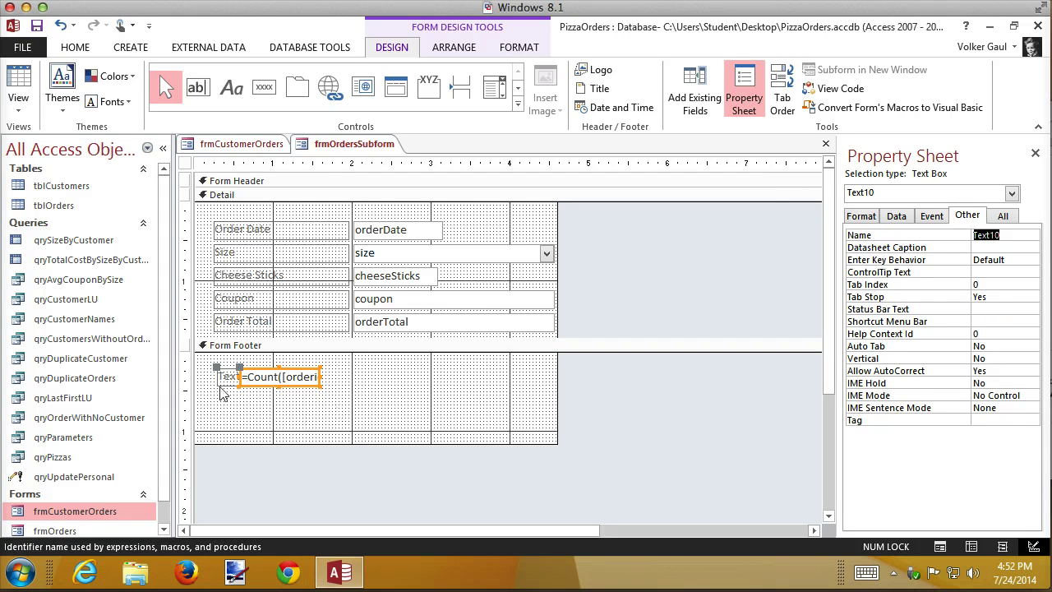
{"action": "type", "text": "txt"}
{"action": "type", "text": "Number"}
{"action": "type", "text": "OfOrders"}
{"action": "key", "text": "Return"}
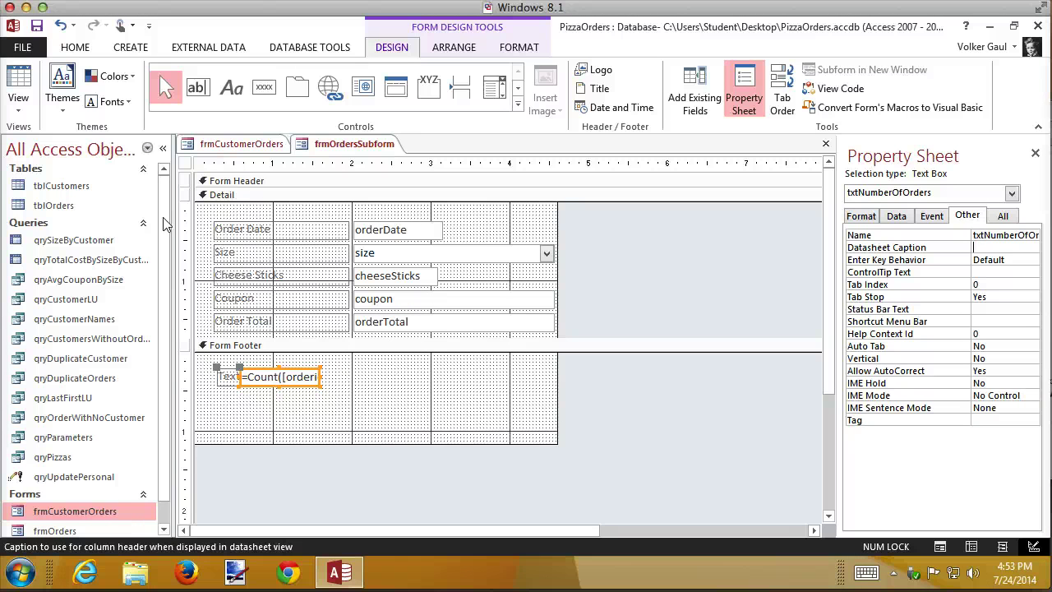
Add a second text box below the first in the Form Footer and name it txtTotalCheeseSticks.
{"action": "left_click", "coordinate": [197, 87]}
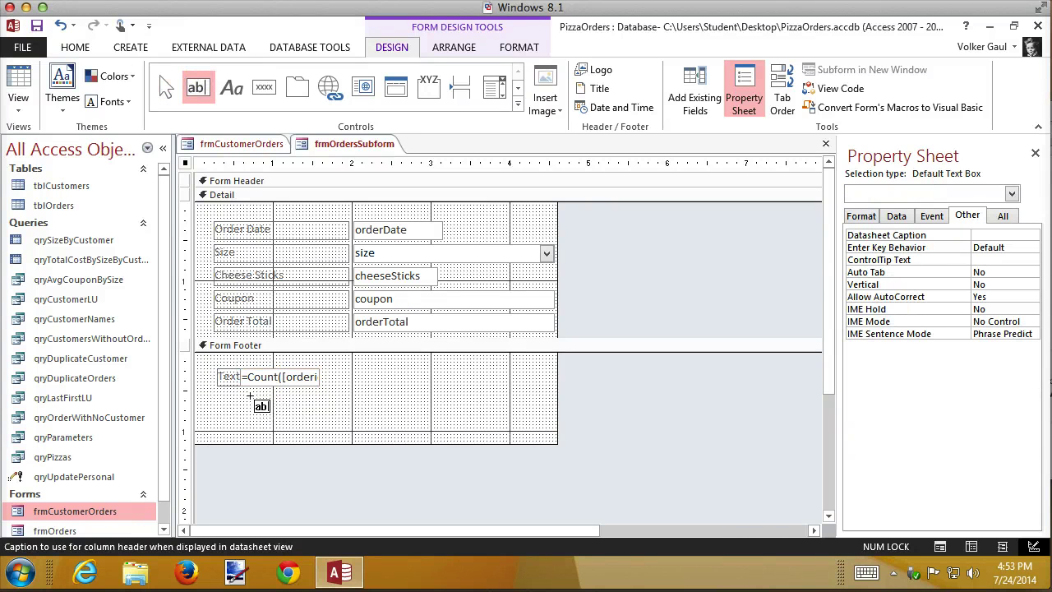
{"action": "left_click", "coordinate": [242, 394]}
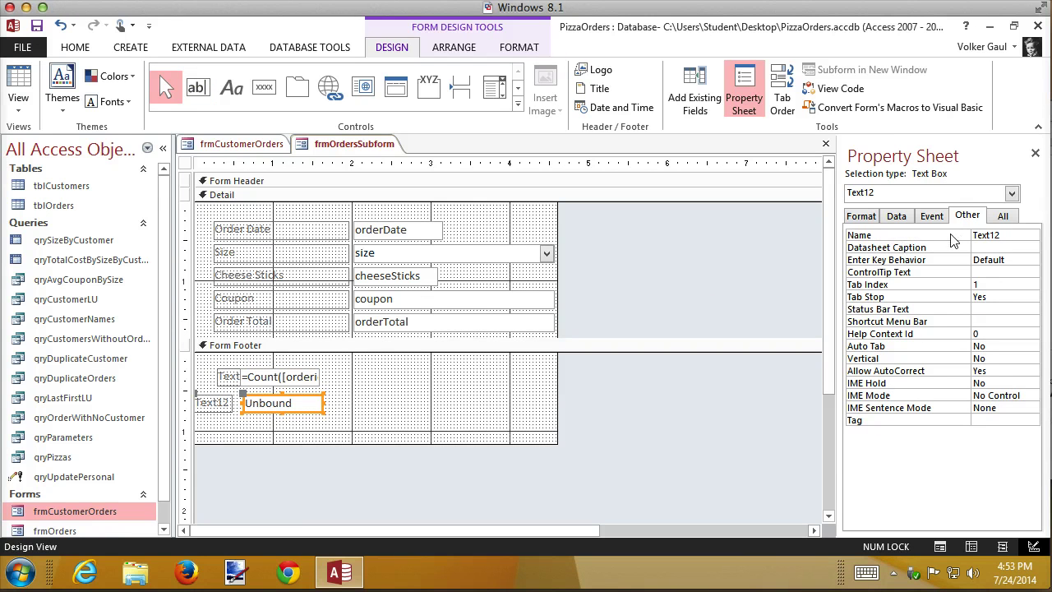
{"action": "double_click", "coordinate": [996, 236]}
{"action": "type", "text": "txt"}
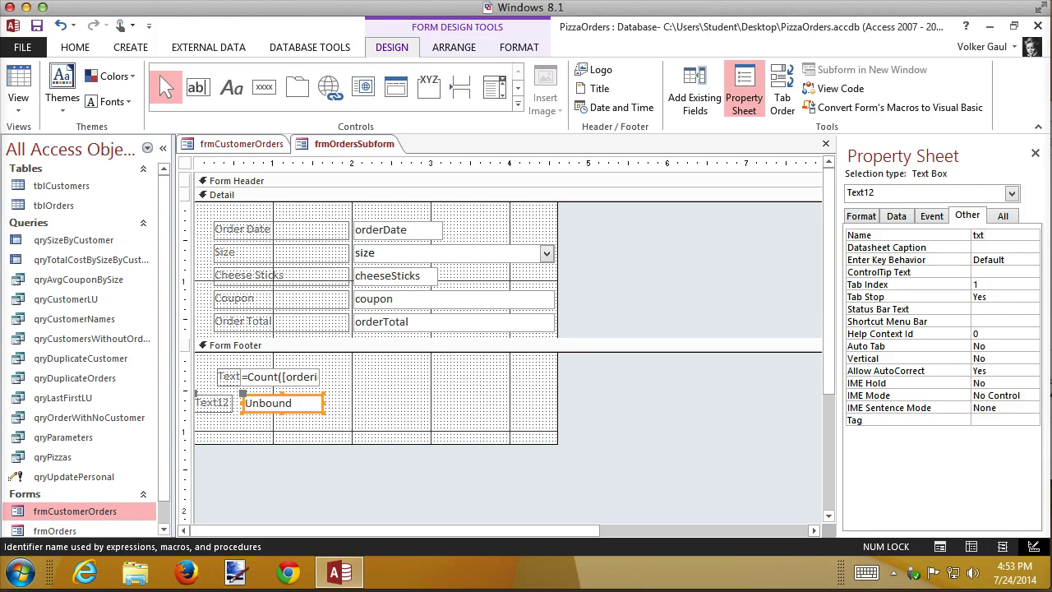
{"action": "type", "text": "Tot"}
{"action": "type", "text": "a"}
{"action": "key", "text": "BackSpace"}
{"action": "type", "text": "tal"}
{"action": "type", "text": "CheeseSticks"}
Set the Control Source of the txtTotalCheeseSticks footer text box to =Count([cheeseSticks]).
{"action": "left_click", "coordinate": [897, 216]}
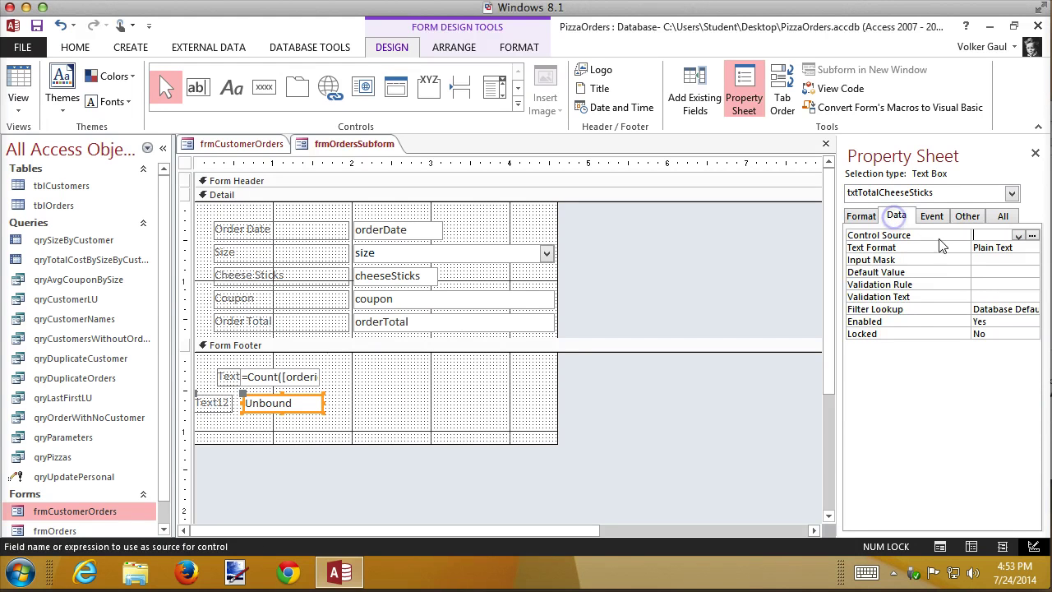
{"action": "left_click", "coordinate": [982, 238]}
{"action": "type", "text": "=Coun"}
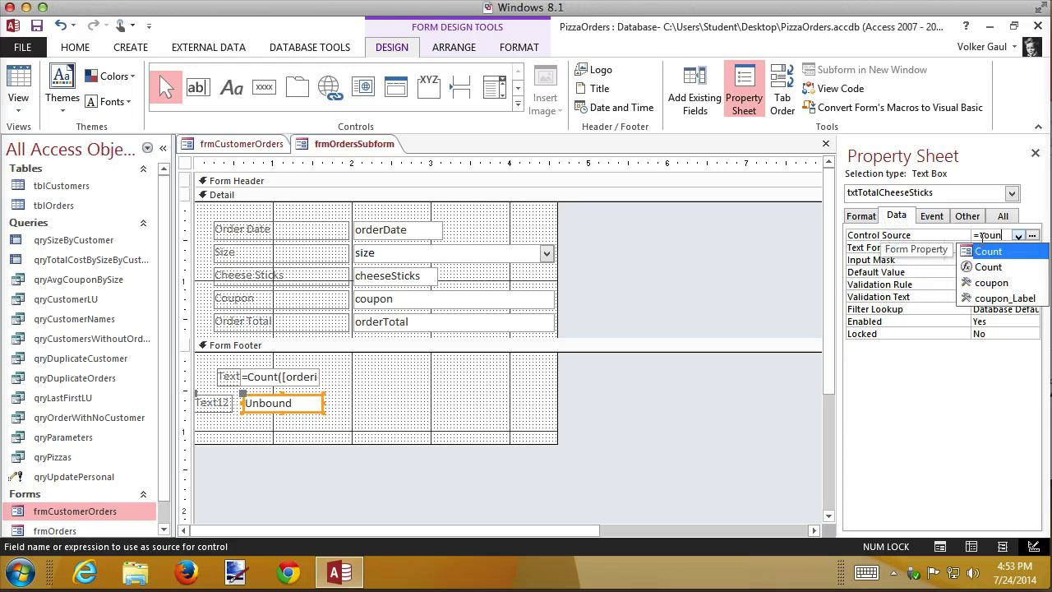
{"action": "type", "text": "t("}
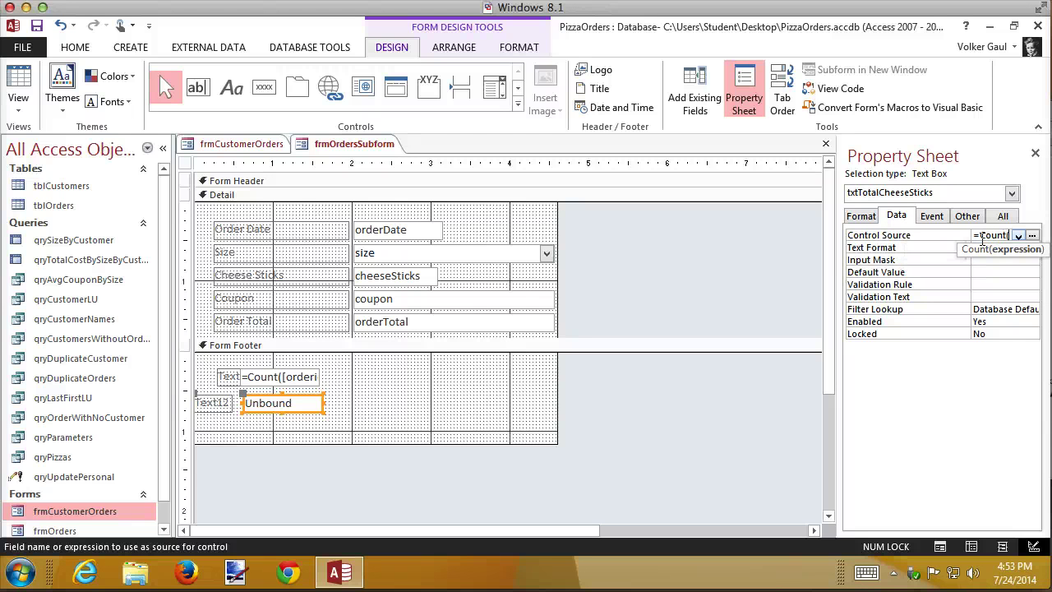
{"action": "type", "text": "ch"}
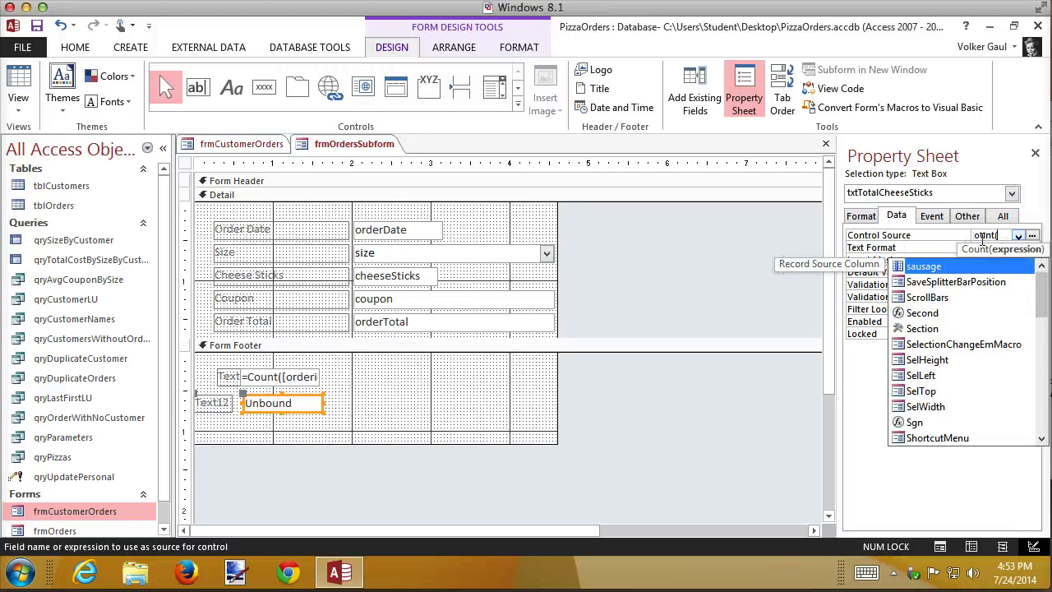
{"action": "key", "text": "Tab"}
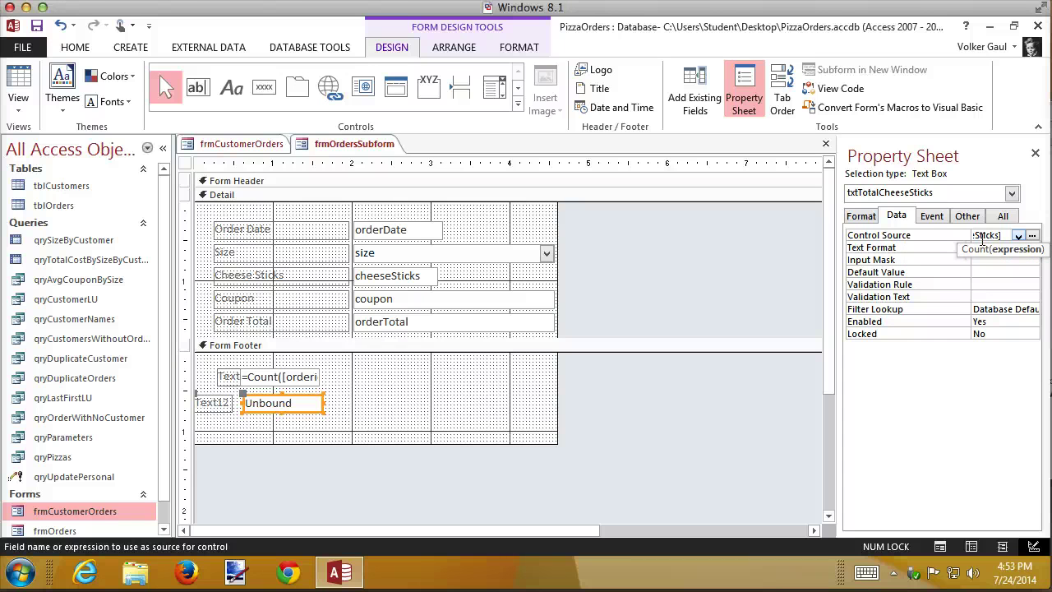
{"action": "type", "text": ")"}
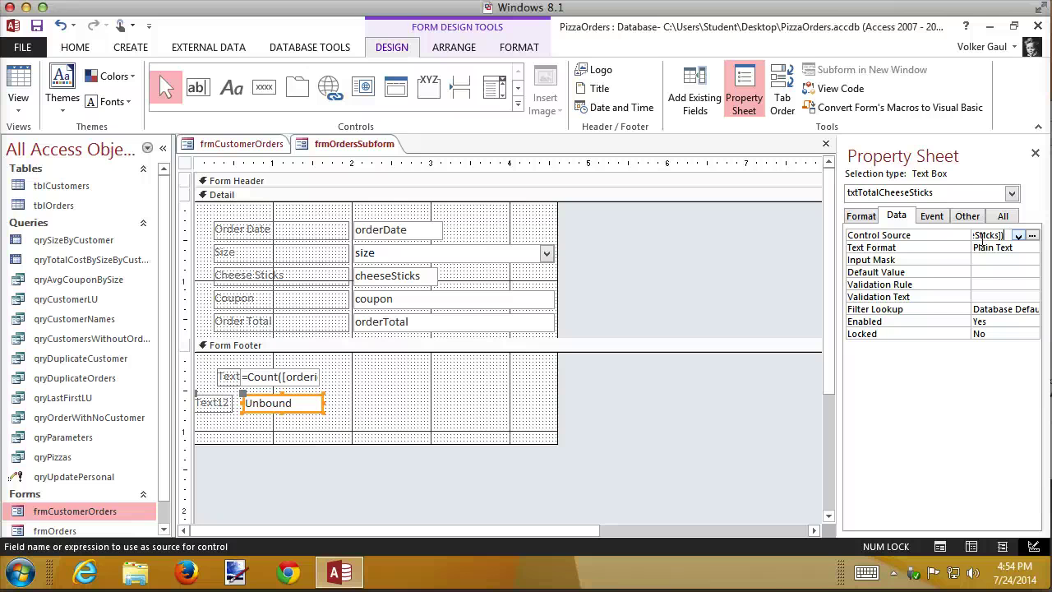
{"action": "key", "text": "Home"}
{"action": "key", "text": "Return"}
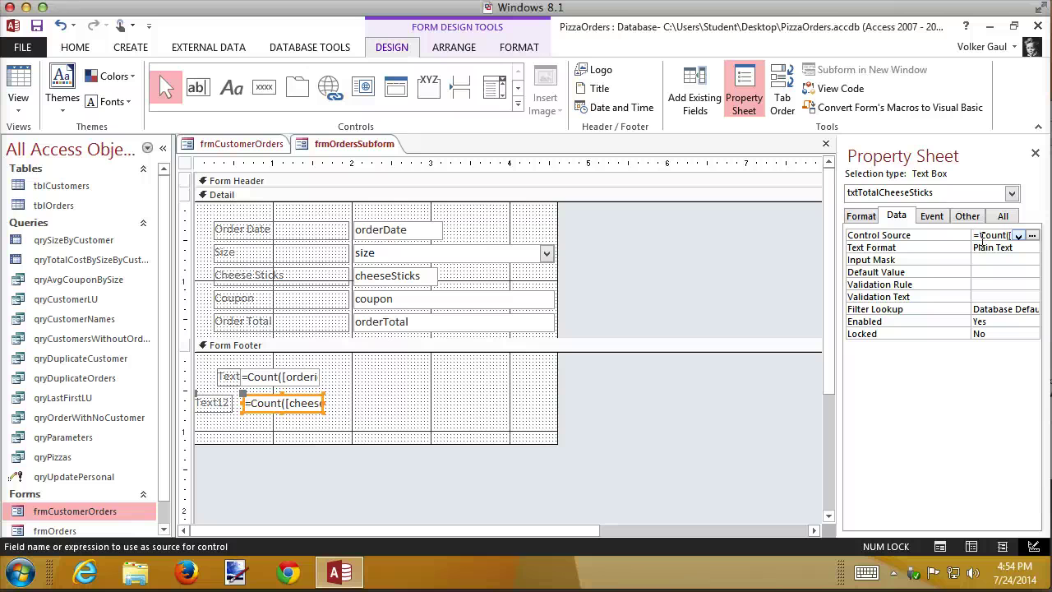
Replace the Count function with Sum in the Control Source of txtTotalCheeseSticks.
{"action": "key", "text": "shift+Right"}
{"action": "key", "text": "shift+Right"}
{"action": "key", "text": "shift+Right"}
{"action": "key", "text": "shift+Right"}
{"action": "key", "text": "shift+Right"}
{"action": "type", "text": "Sum"}
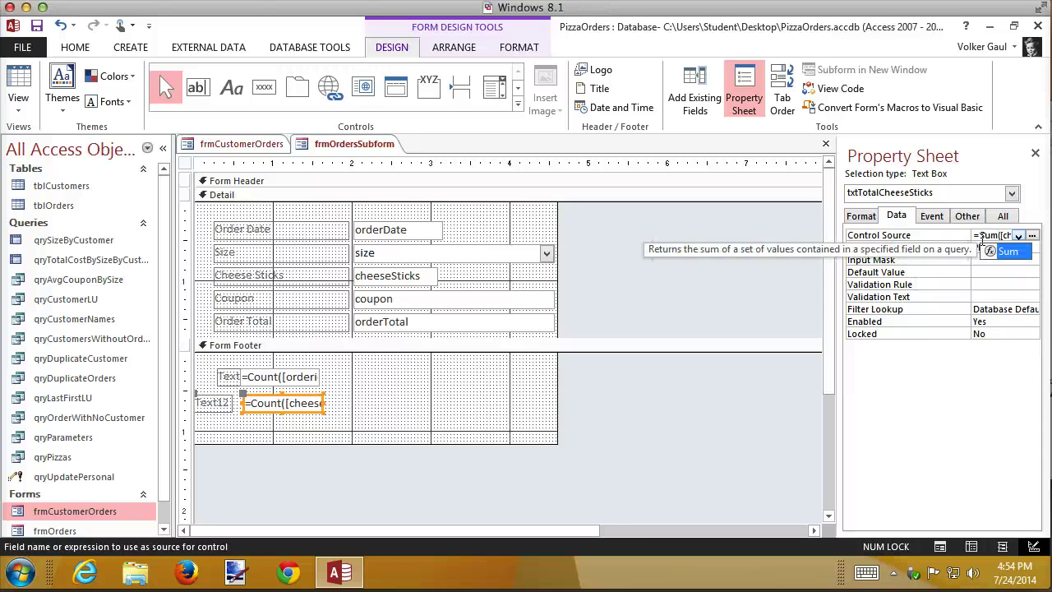
{"action": "key", "text": "Right"}
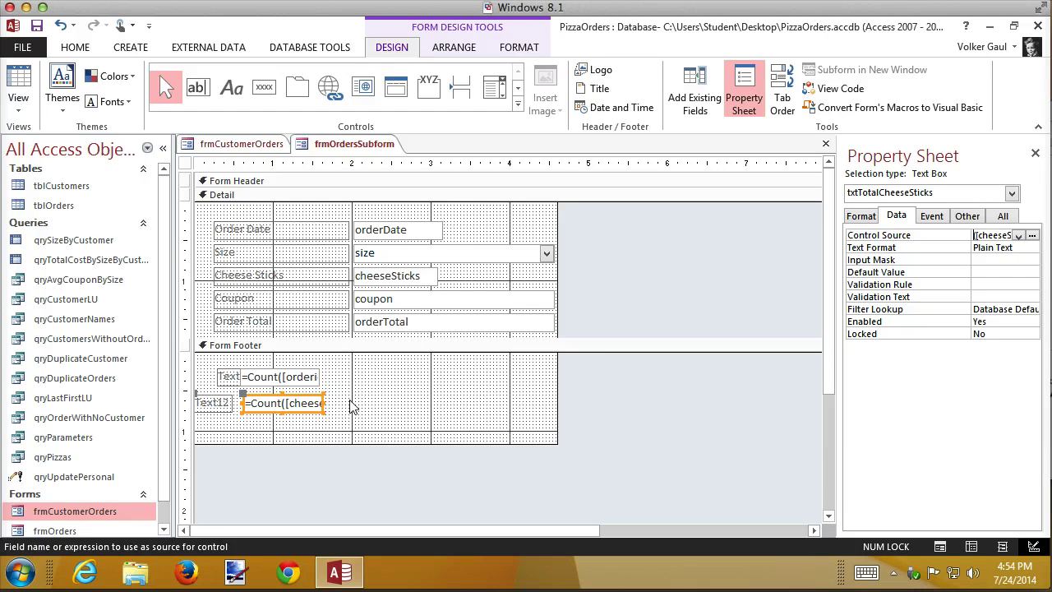
{"action": "left_click", "coordinate": [304, 402]}
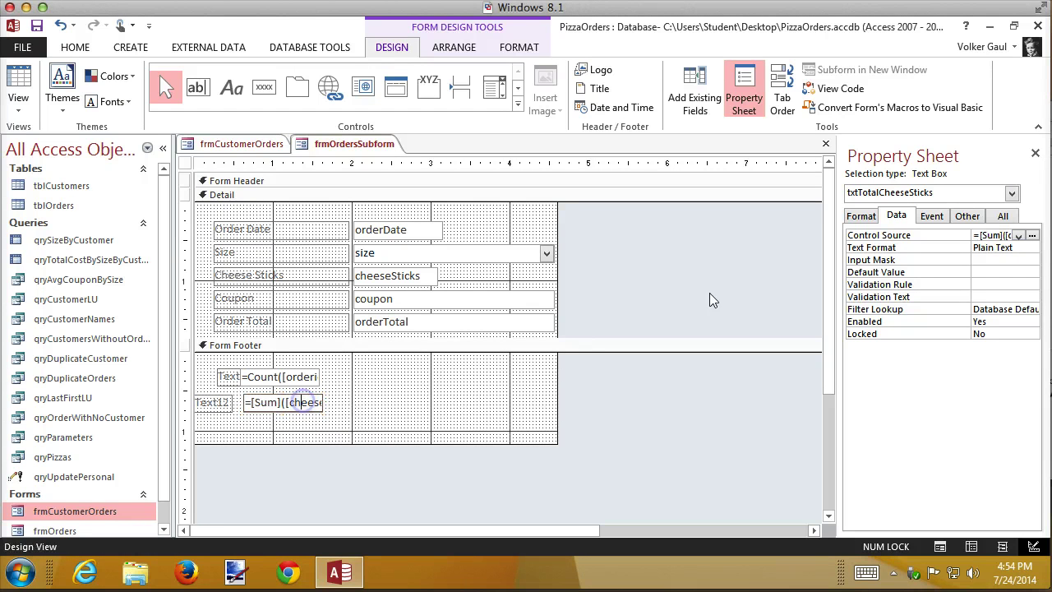
{"action": "left_click", "coordinate": [367, 399]}
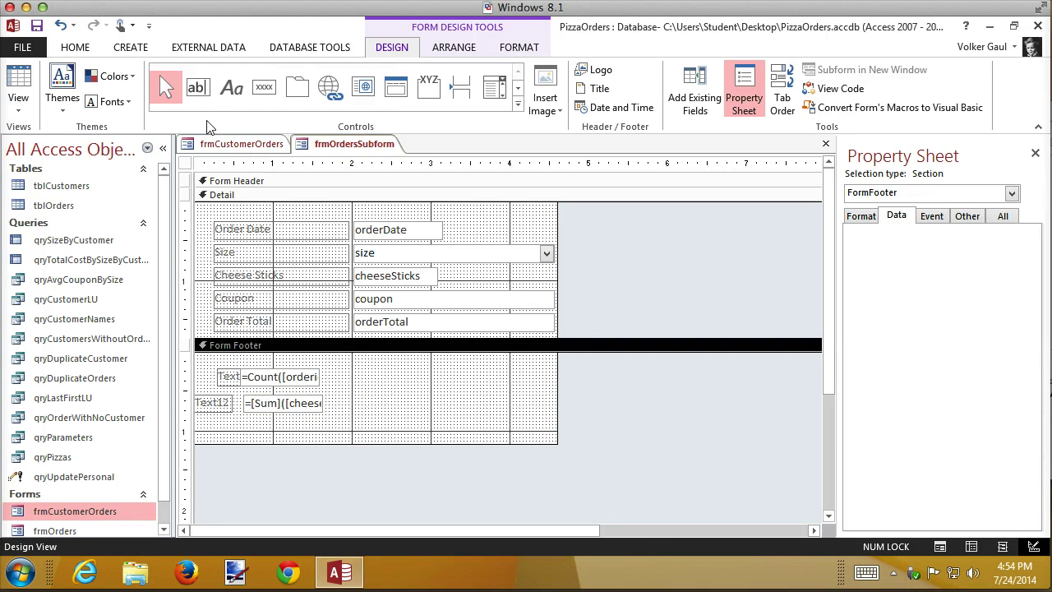
Add a third text box to the Form Footer, right of the order count, with Control Source =Sum(coupon).
{"action": "left_click", "coordinate": [200, 87]}
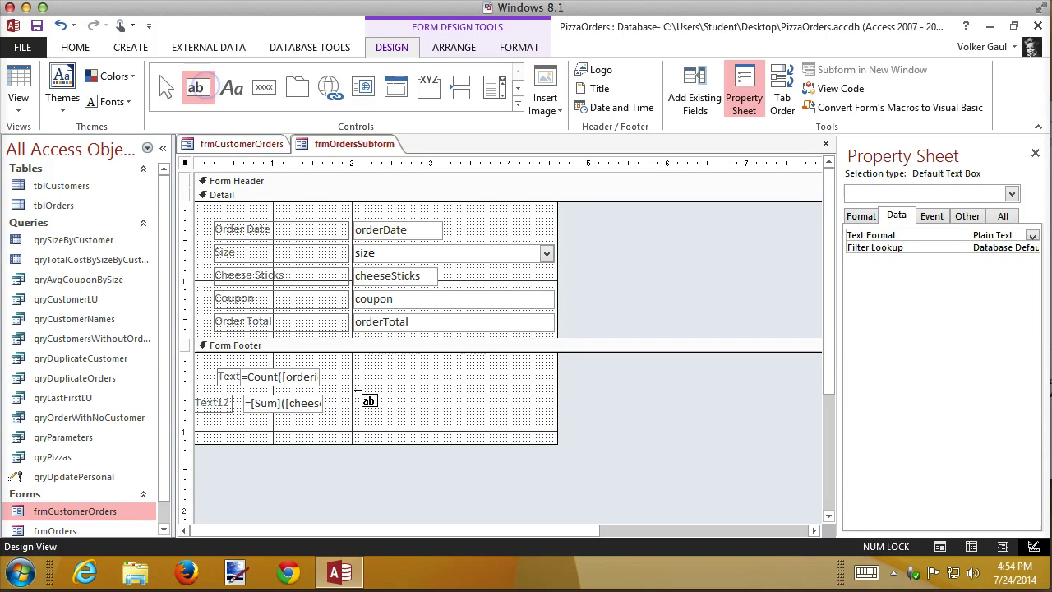
{"action": "left_click", "coordinate": [421, 374]}
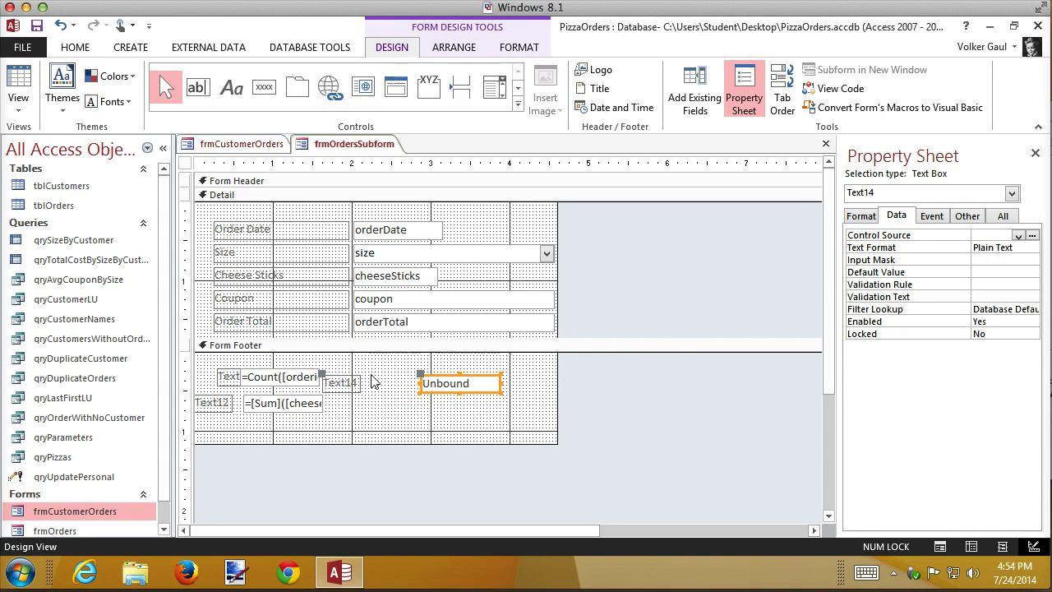
{"action": "left_click", "coordinate": [981, 235]}
{"action": "type", "text": "=su"}
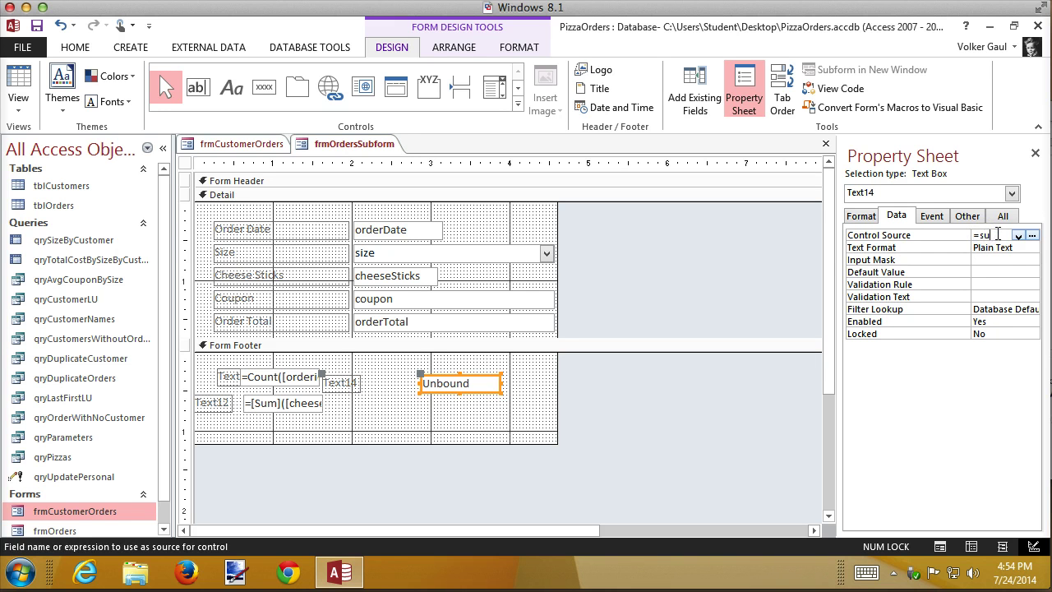
{"action": "type", "text": "m(cou"}
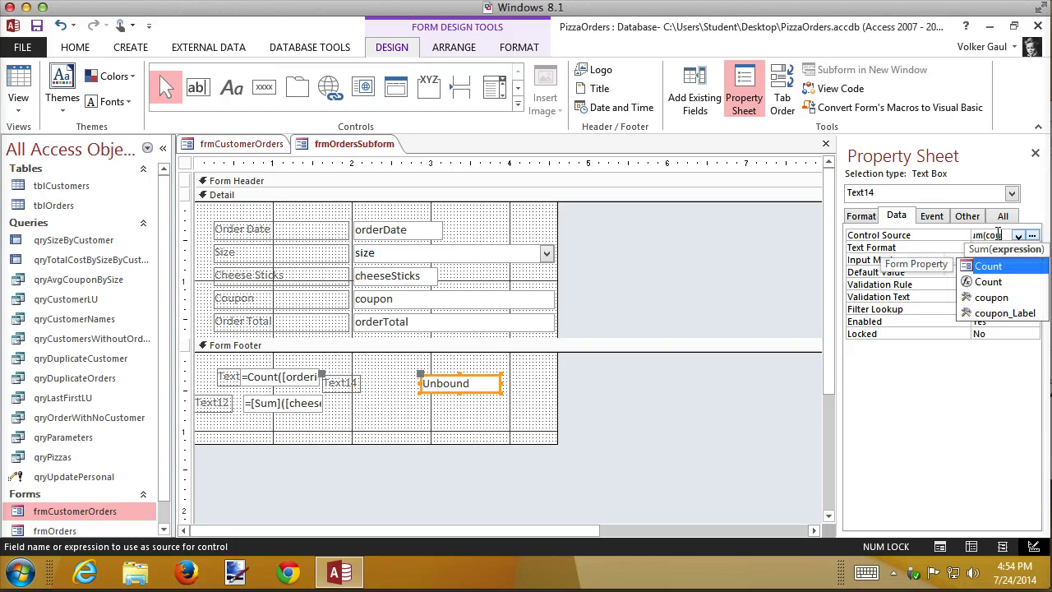
{"action": "key", "text": "Down"}
{"action": "key", "text": "Down"}
{"action": "key", "text": "Tab"}
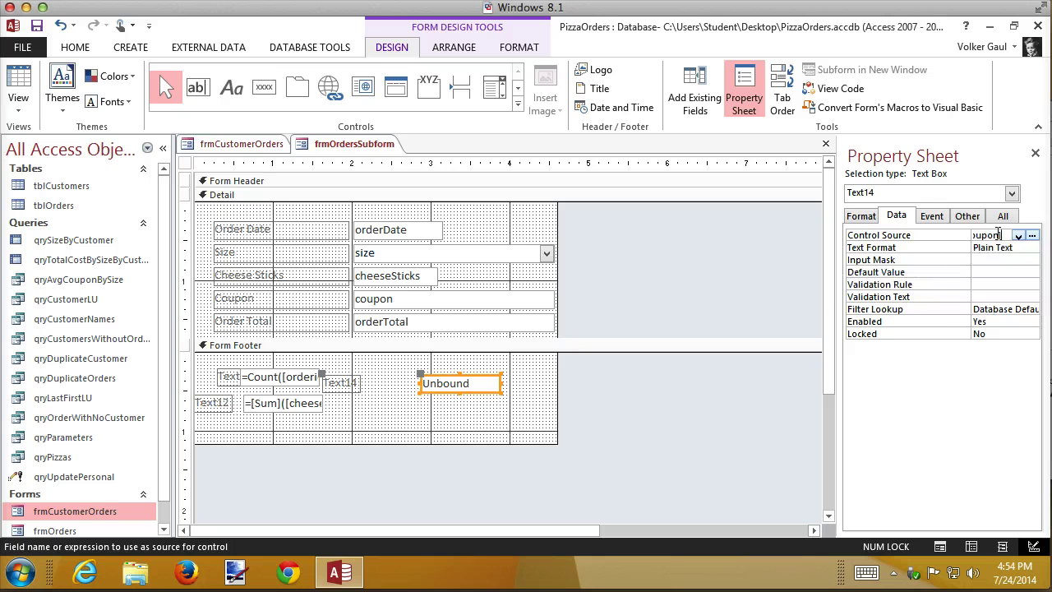
{"action": "type", "text": ")"}
Name the coupon-summing footer text box txtTotalCoupon.
{"action": "left_click", "coordinate": [968, 215]}
{"action": "type", "text": "tx"}
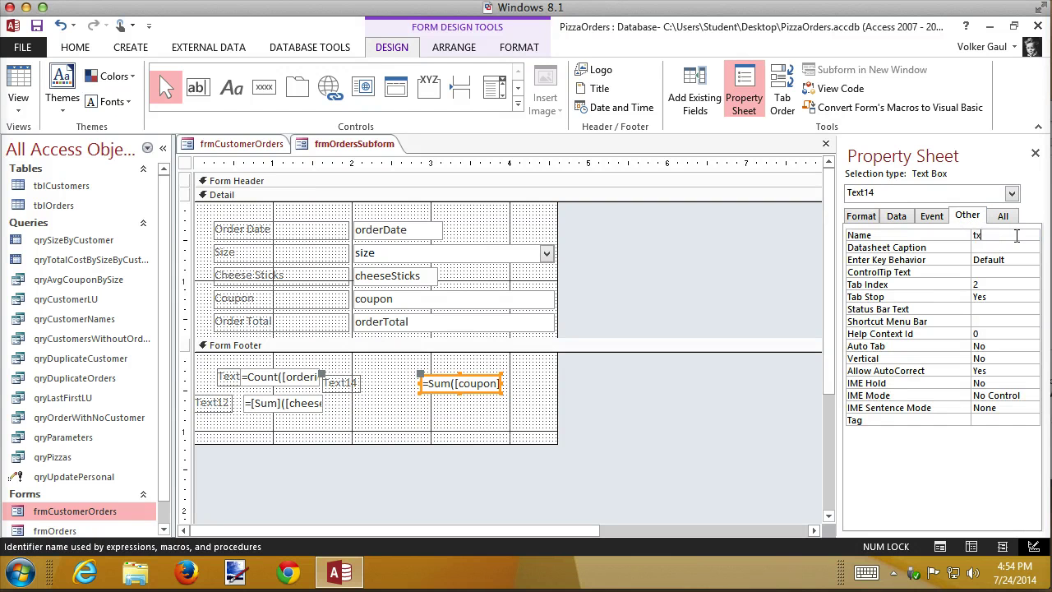
{"action": "type", "text": "tTotalCoupon"}
{"action": "left_click", "coordinate": [484, 401]}
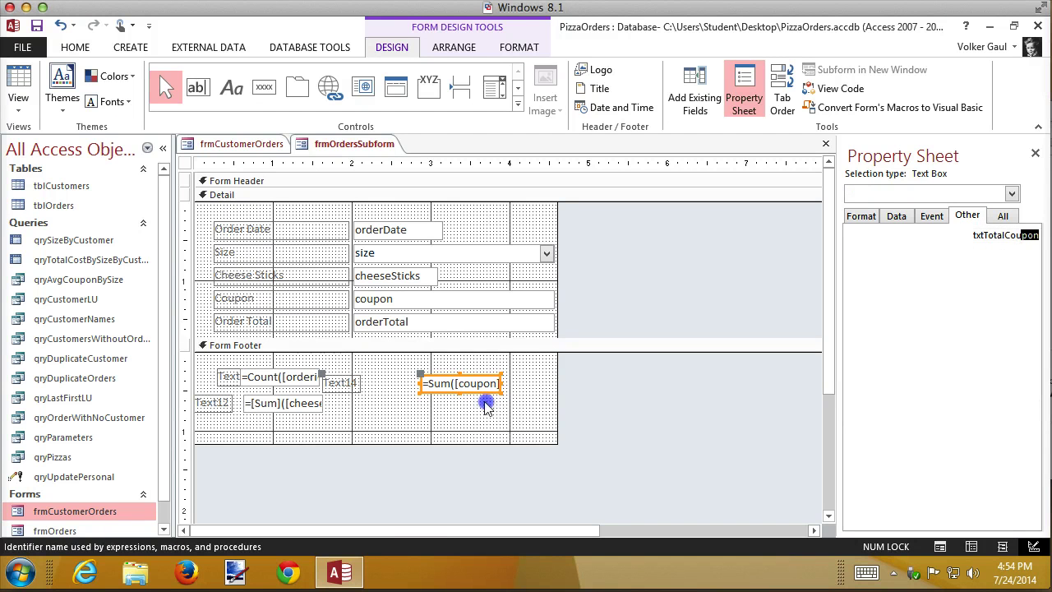
Add a fourth text box below the coupon total in the Form Footer and name it txtTotalOrderTotal.
{"action": "left_click", "coordinate": [188, 96]}
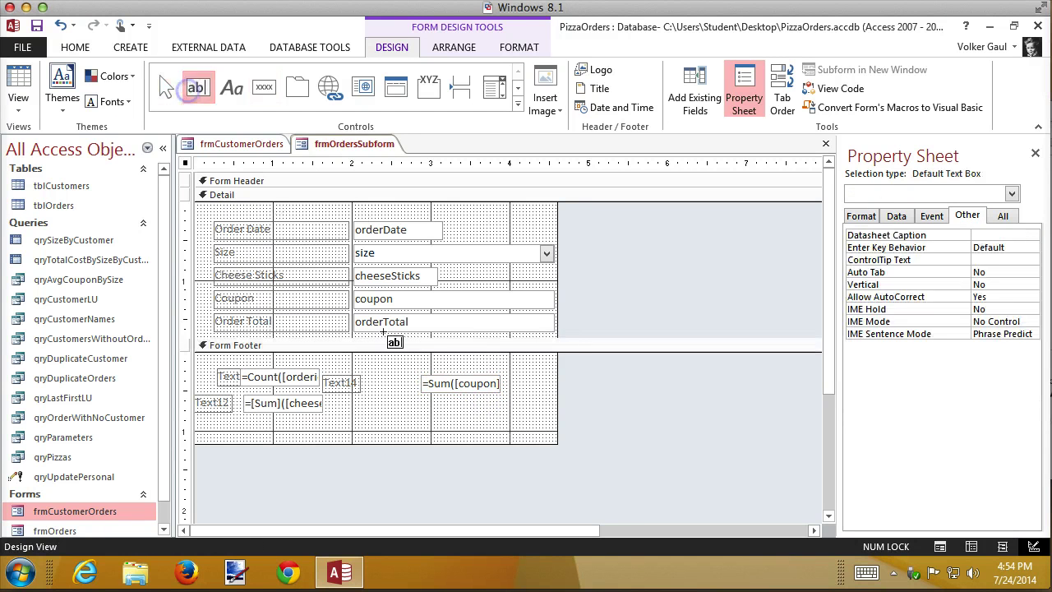
{"action": "left_click", "coordinate": [420, 404]}
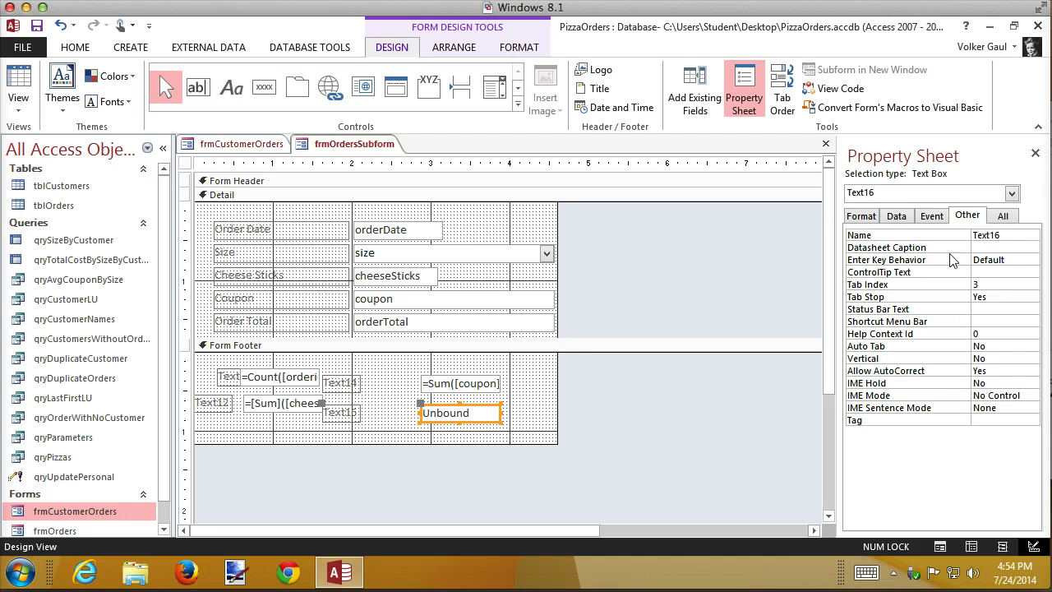
{"action": "left_click", "coordinate": [878, 236]}
{"action": "type", "text": "tx"}
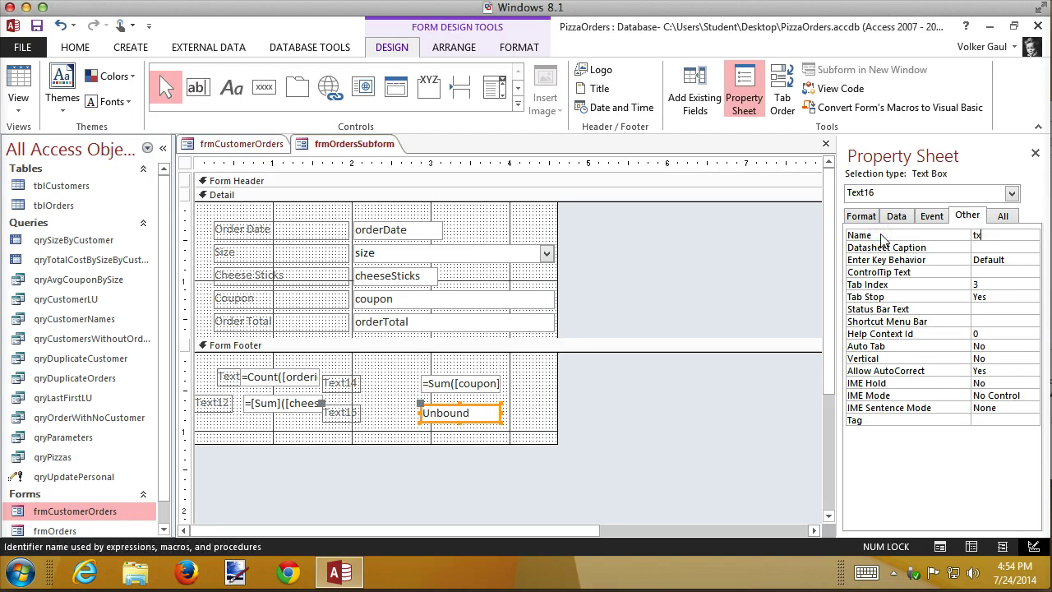
{"action": "type", "text": "tTotalOrderTotal"}
Set the Control Source of txtTotalOrderTotal to =sum(orderTotal), and close frmOrdersSubform with its design changes saved.
{"action": "left_click", "coordinate": [897, 217]}
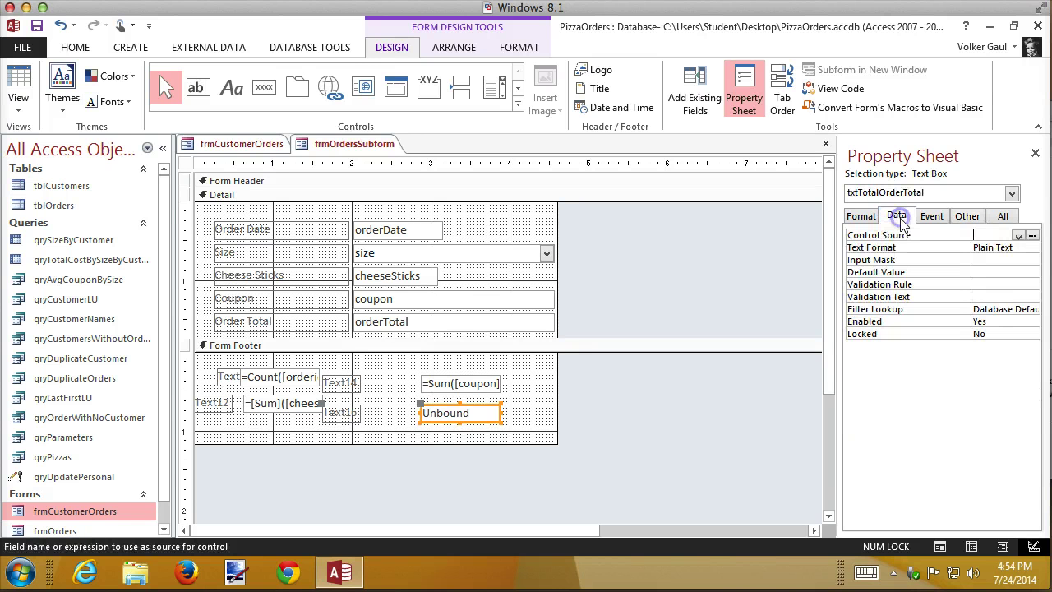
{"action": "type", "text": "=di"}
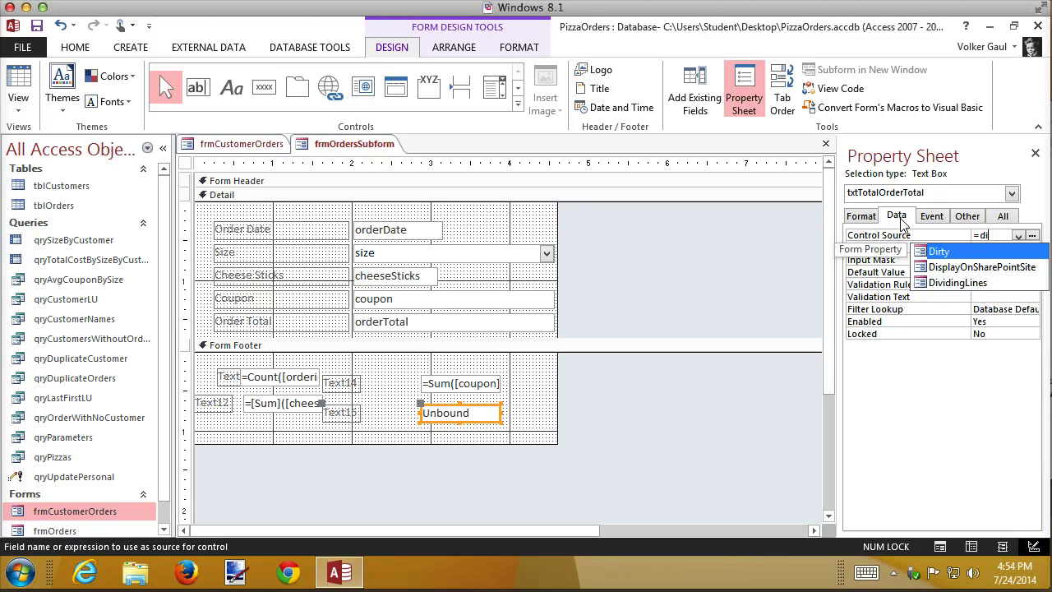
{"action": "type", "text": "sum"}
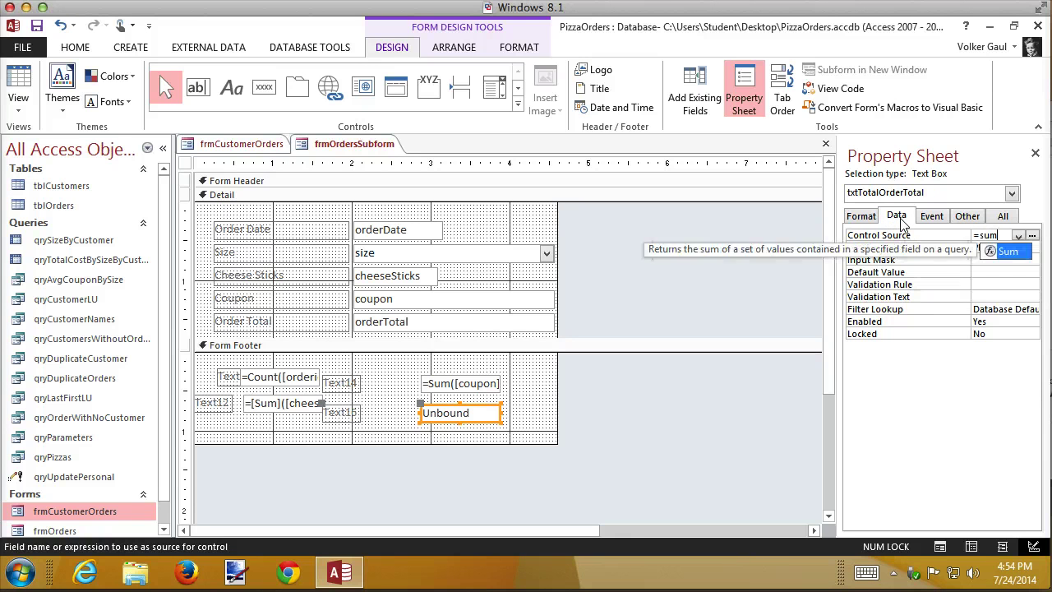
{"action": "type", "text": "(order"}
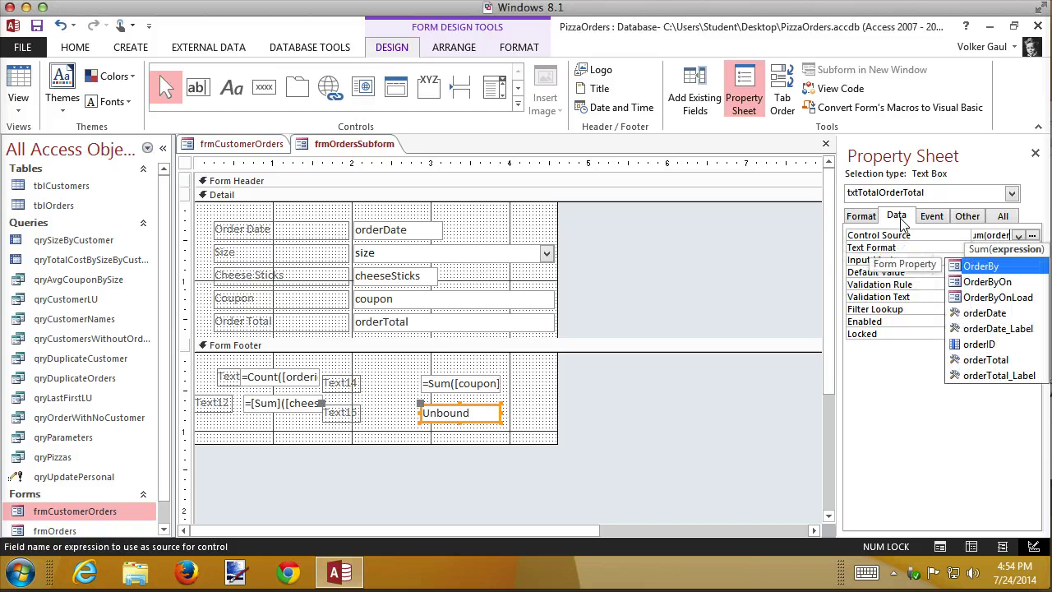
{"action": "type", "text": "Total)"}
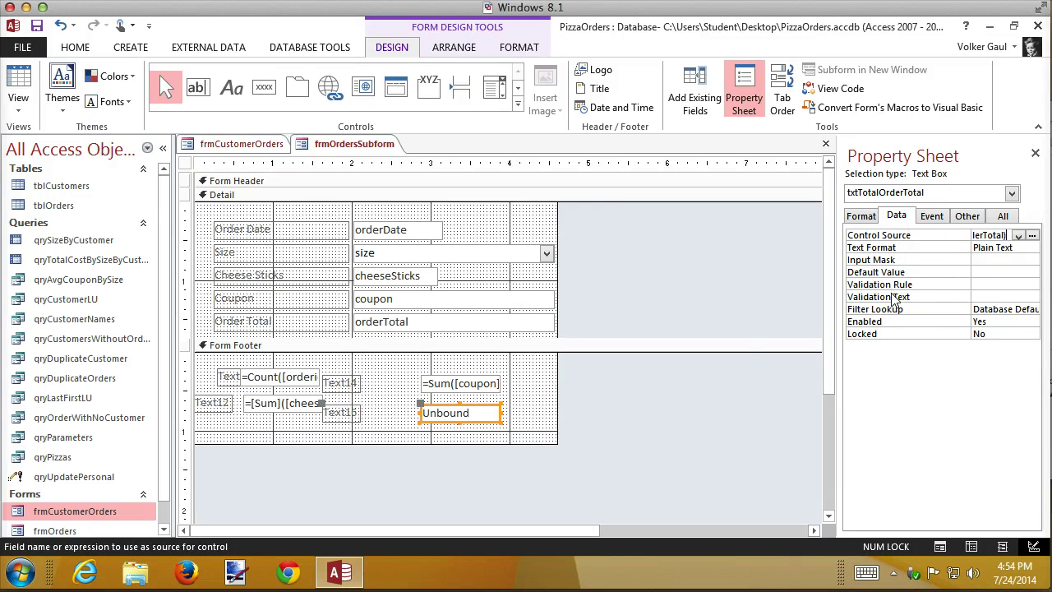
{"action": "key", "text": "Return"}
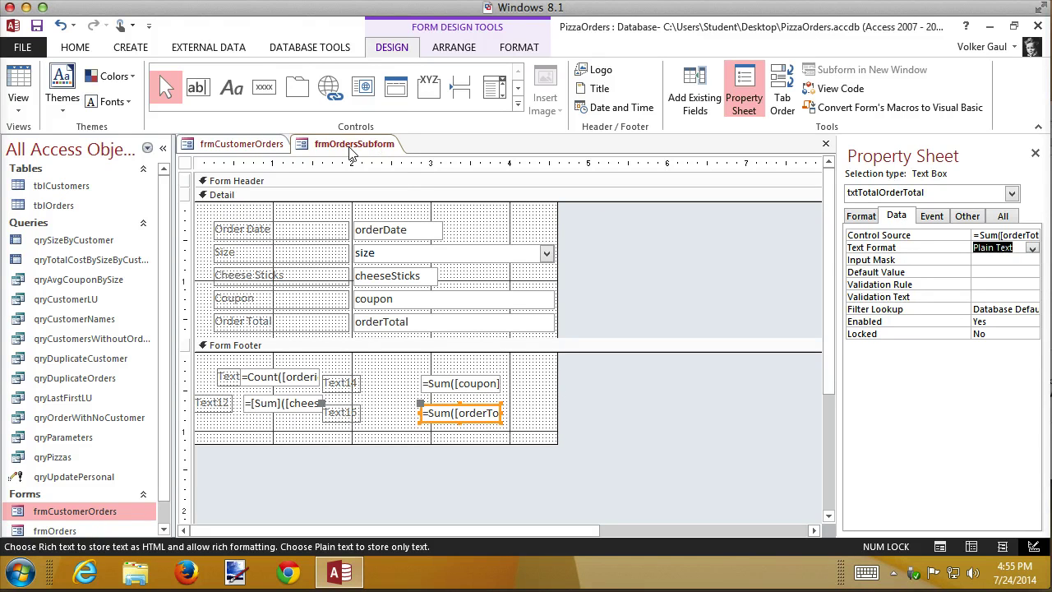
{"action": "left_click", "coordinate": [829, 144]}
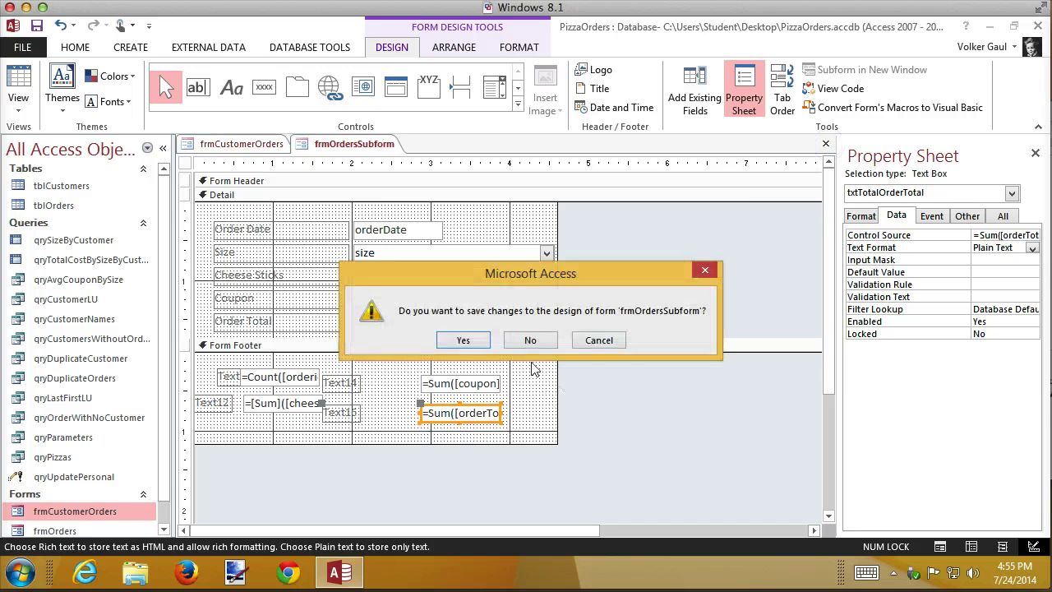
{"action": "left_click", "coordinate": [462, 342]}
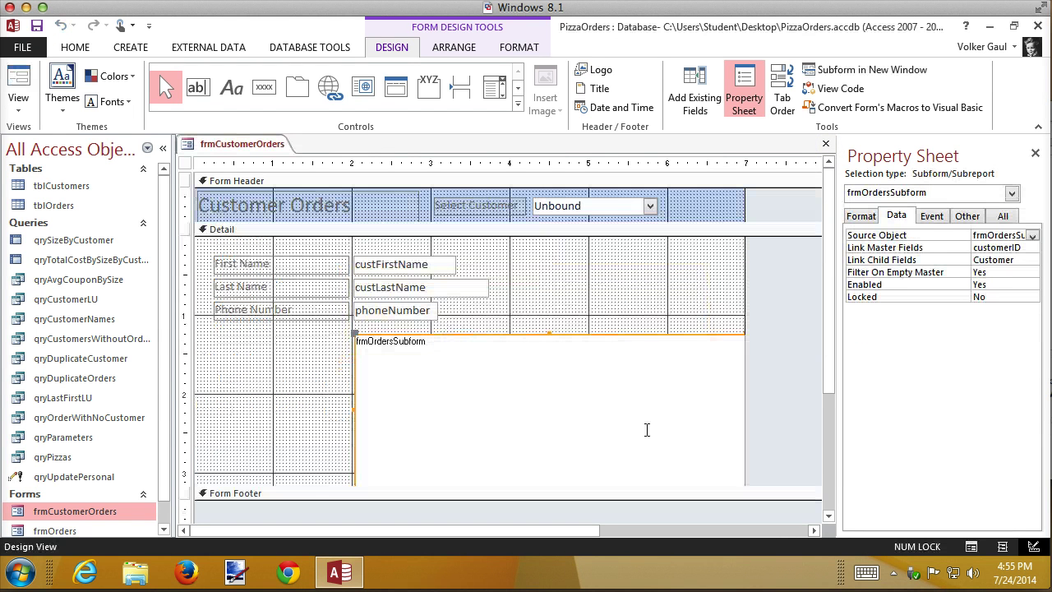
Extend the Detail section of frmCustomerOrders to about 4 inches tall, making room below the orders subform.
{"action": "scroll", "coordinate": [632, 394], "scroll_direction": "down", "scroll_amount": 2}
{"action": "scroll", "coordinate": [632, 395], "scroll_direction": "up", "scroll_amount": 2}
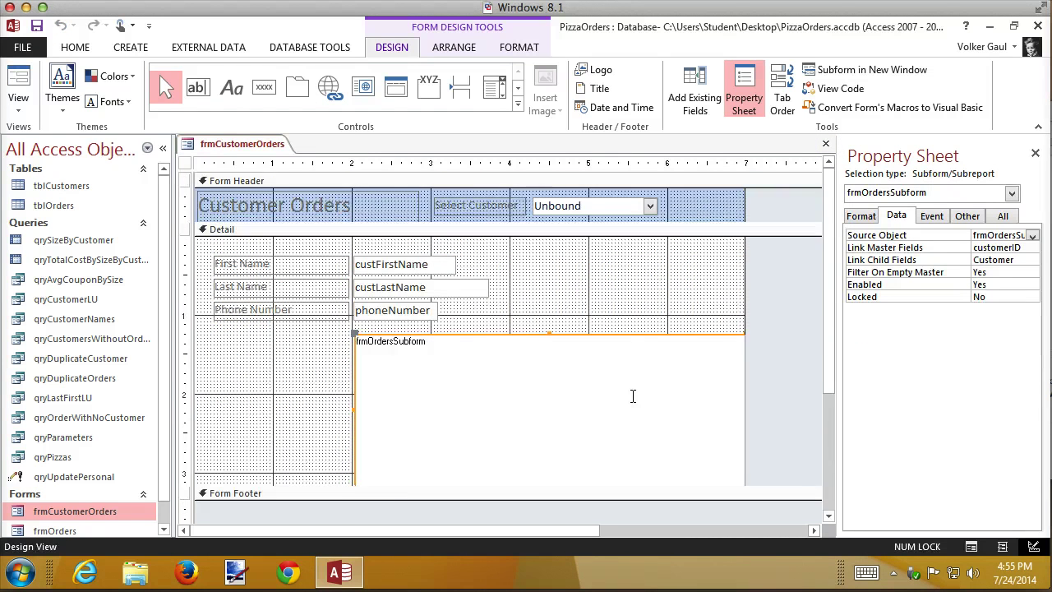
{"action": "scroll", "coordinate": [633, 396], "scroll_direction": "down", "scroll_amount": 1}
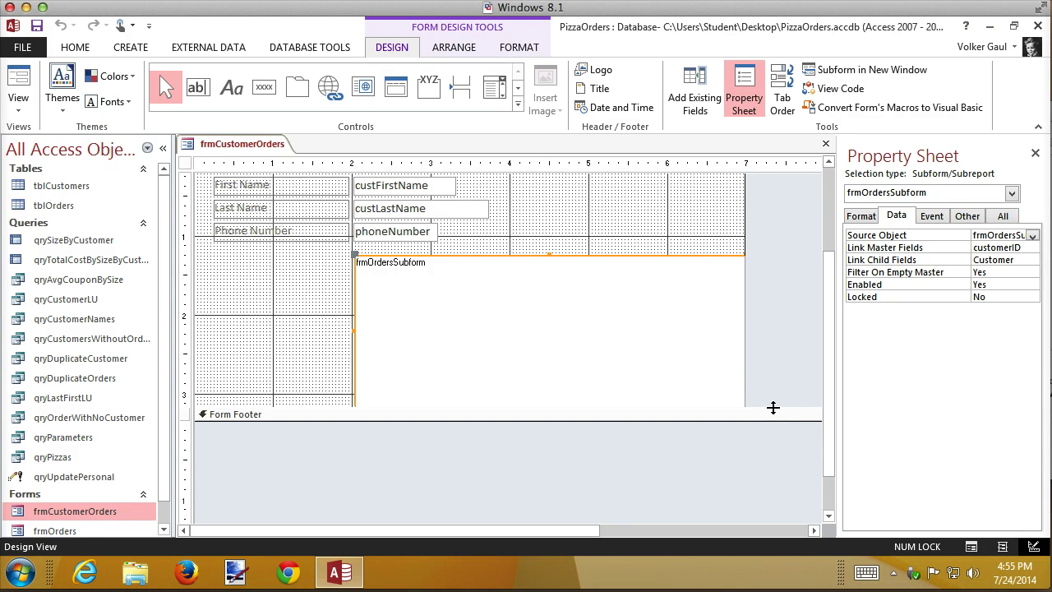
{"action": "left_click_drag", "start_coordinate": [772, 411], "coordinate": [773, 445]}
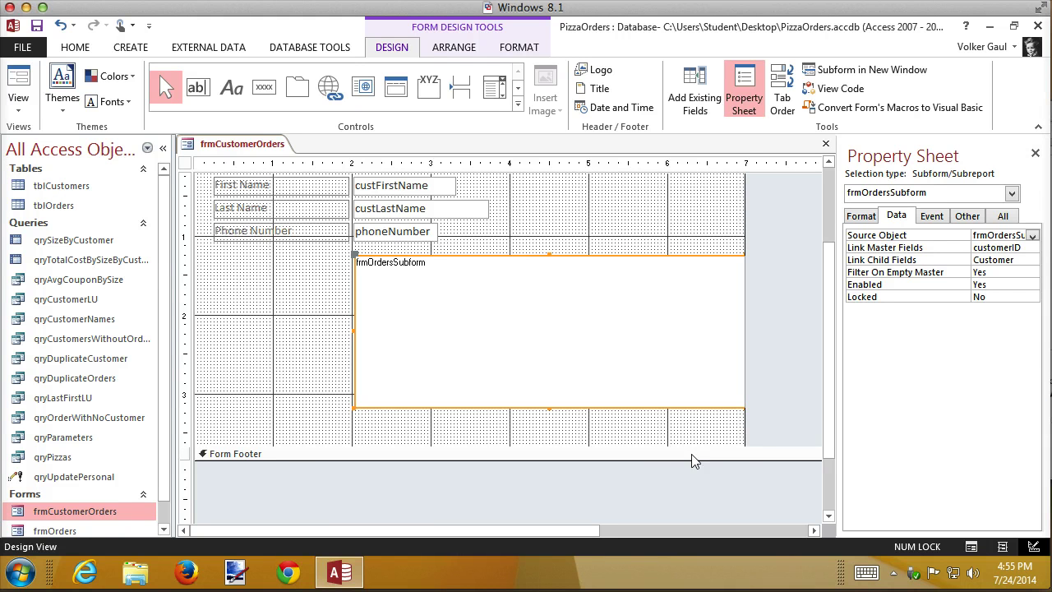
{"action": "left_click_drag", "start_coordinate": [696, 458], "coordinate": [695, 476]}
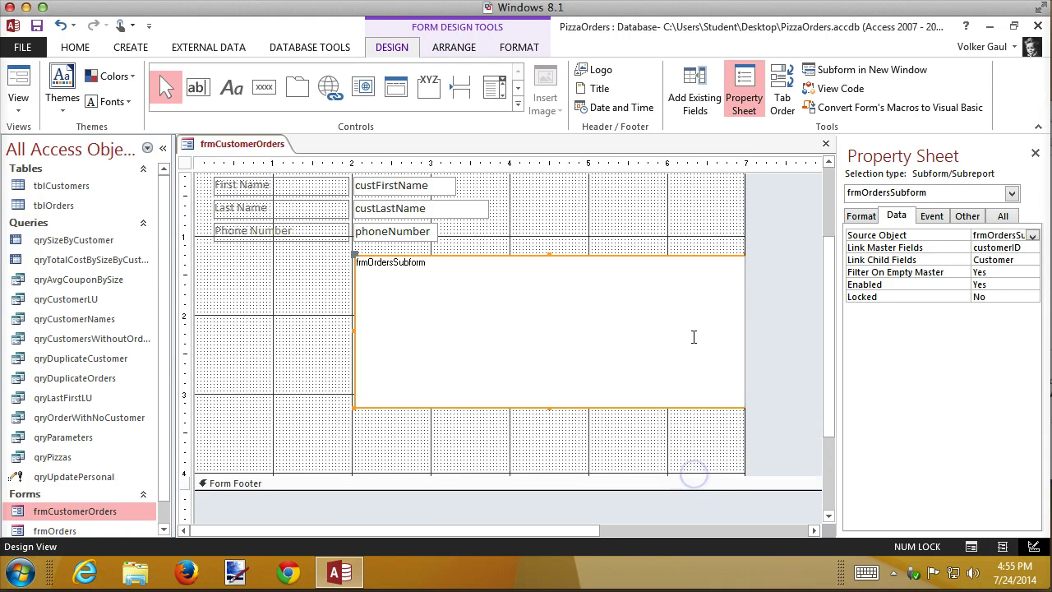
Add a text box below the orders subform and set its Control Source to [frmOrdersSubform]!txtNumberOfOrders.
{"action": "left_click", "coordinate": [197, 88]}
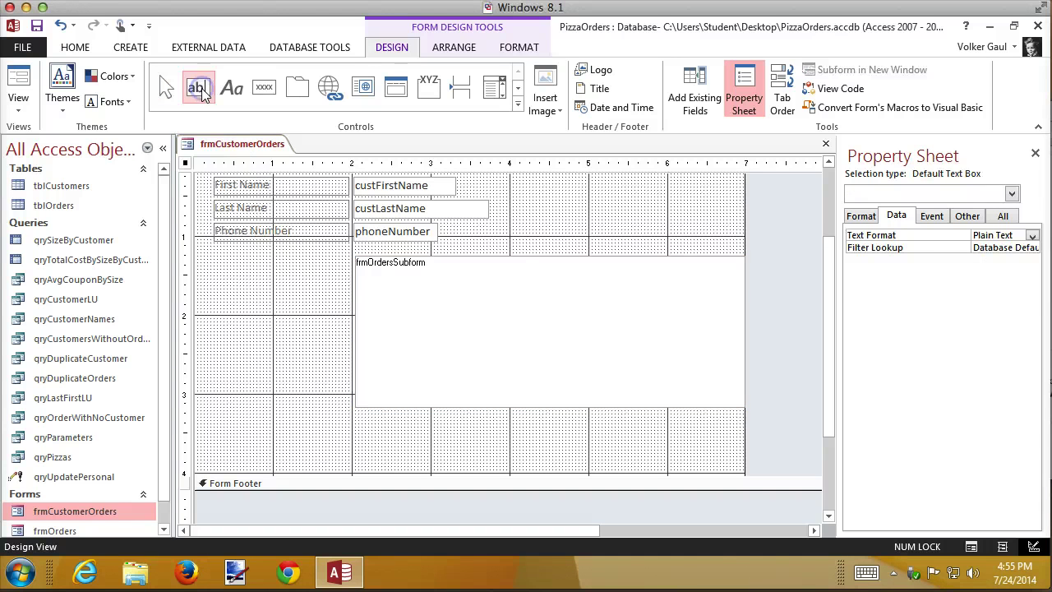
{"action": "left_click", "coordinate": [446, 416]}
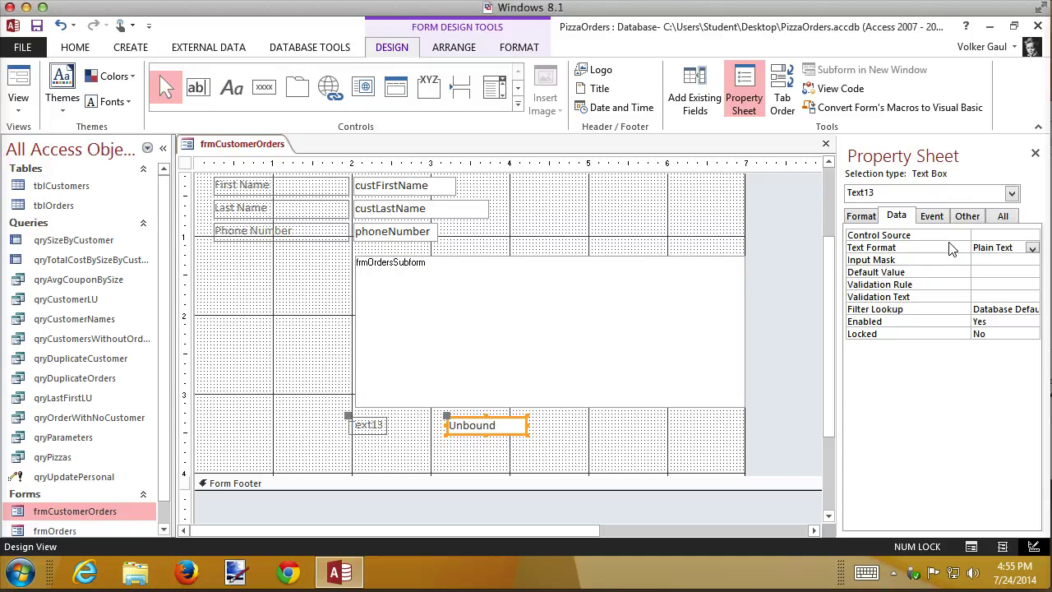
{"action": "left_click", "coordinate": [977, 235]}
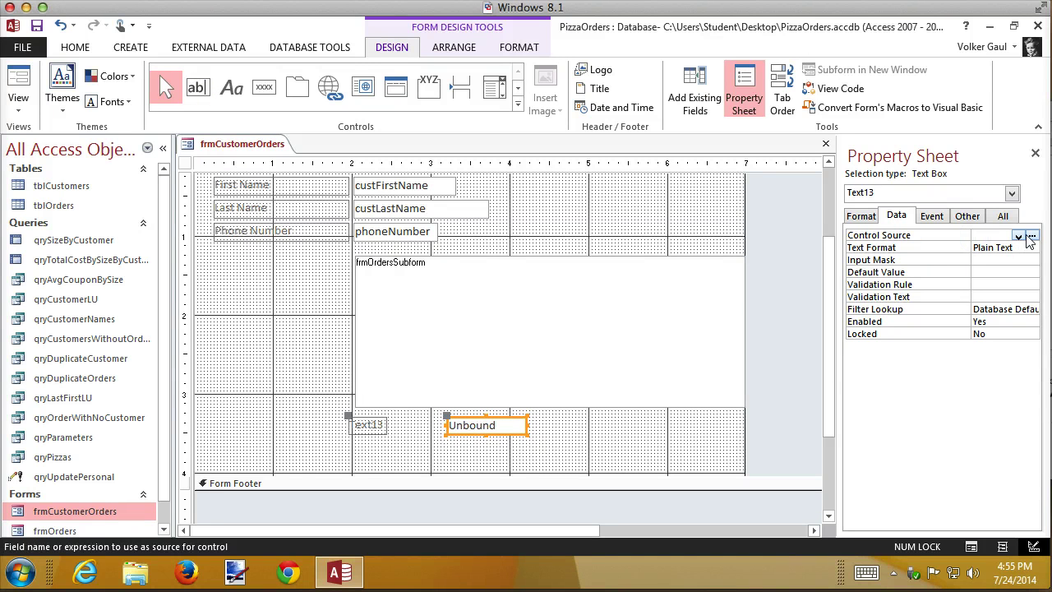
{"action": "left_click", "coordinate": [1033, 235]}
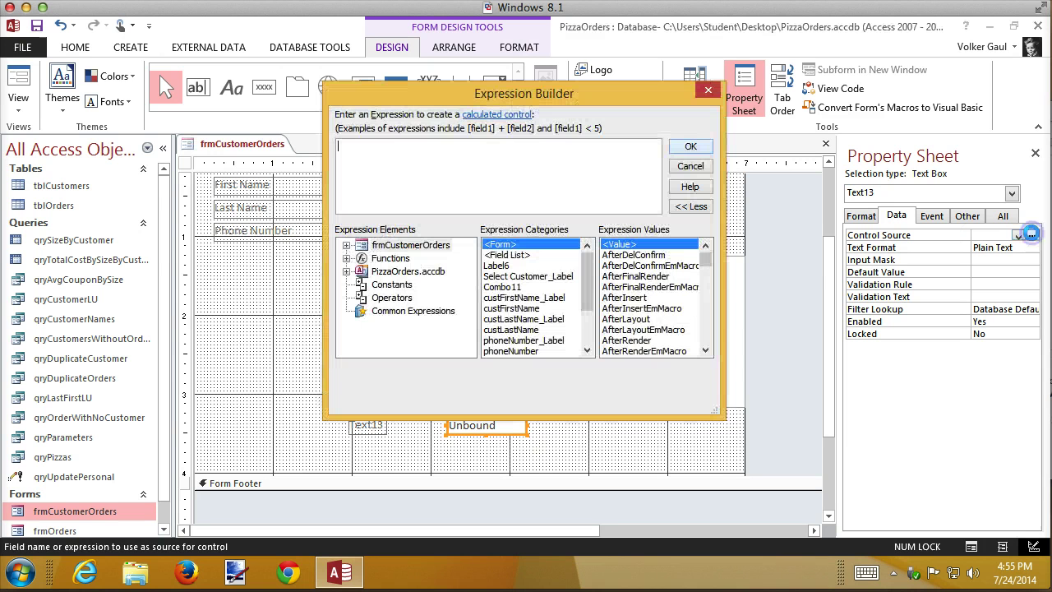
{"action": "double_click", "coordinate": [364, 246]}
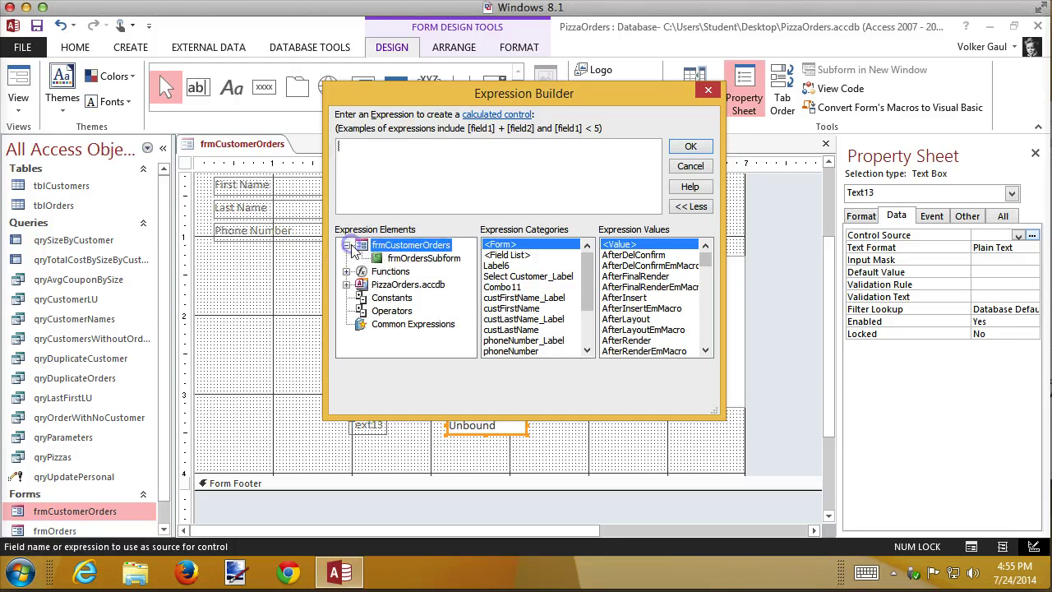
{"action": "left_click", "coordinate": [427, 259]}
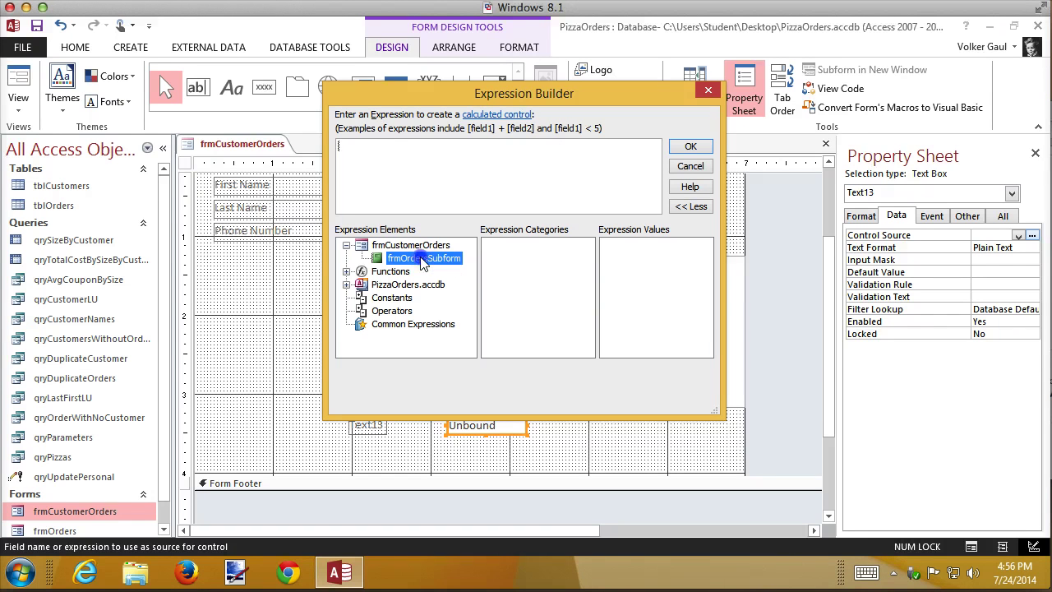
{"action": "left_click", "coordinate": [380, 259]}
{"action": "left_click", "coordinate": [371, 151]}
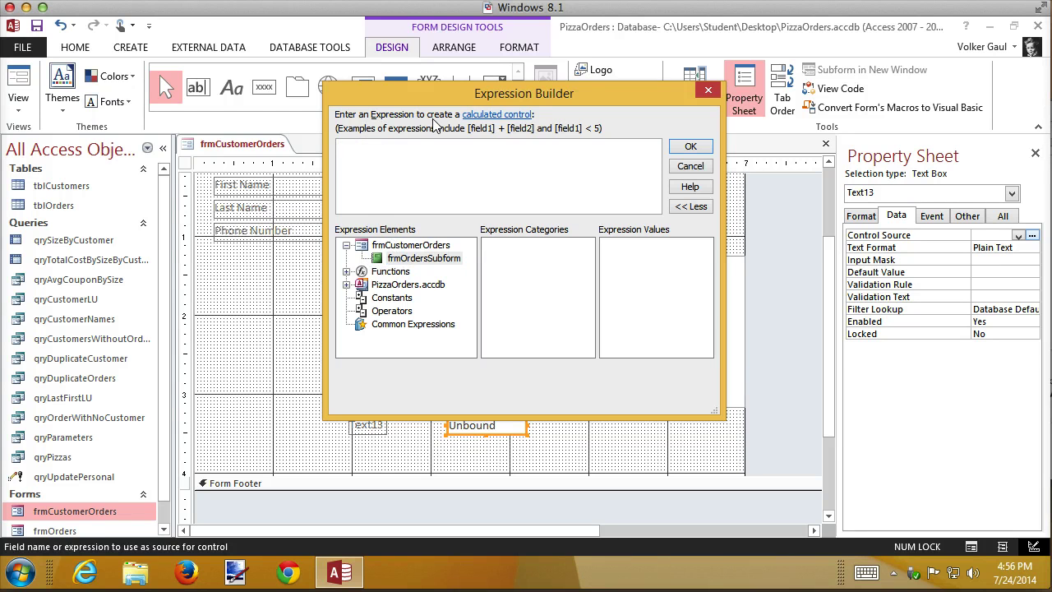
{"action": "type", "text": "[frmOrdersSubform]!txtNumbe"}
{"action": "type", "text": "rOf"}
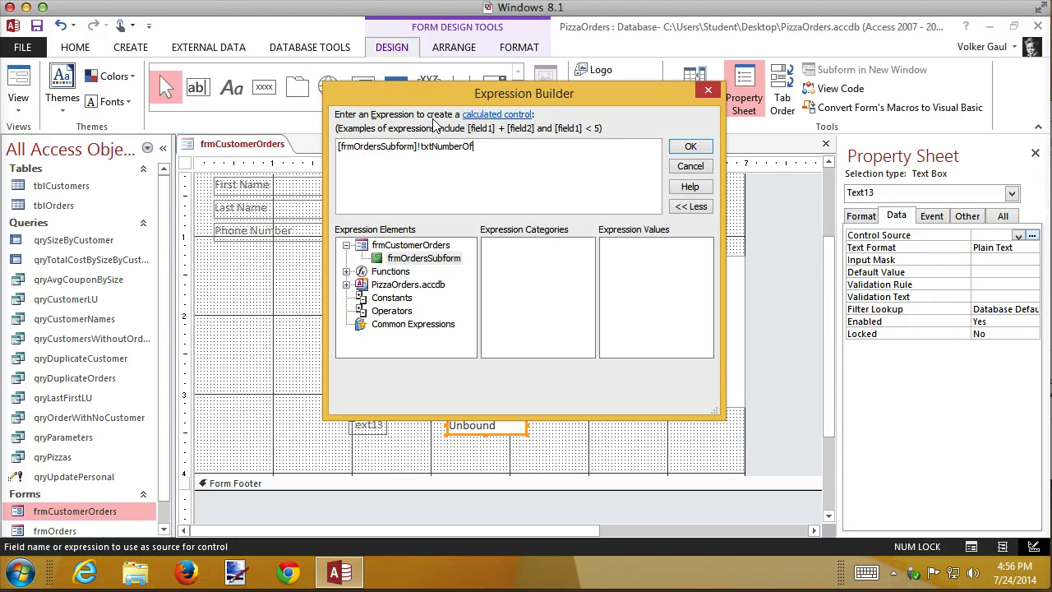
{"action": "type", "text": "Orders"}
{"action": "left_click", "coordinate": [691, 146]}
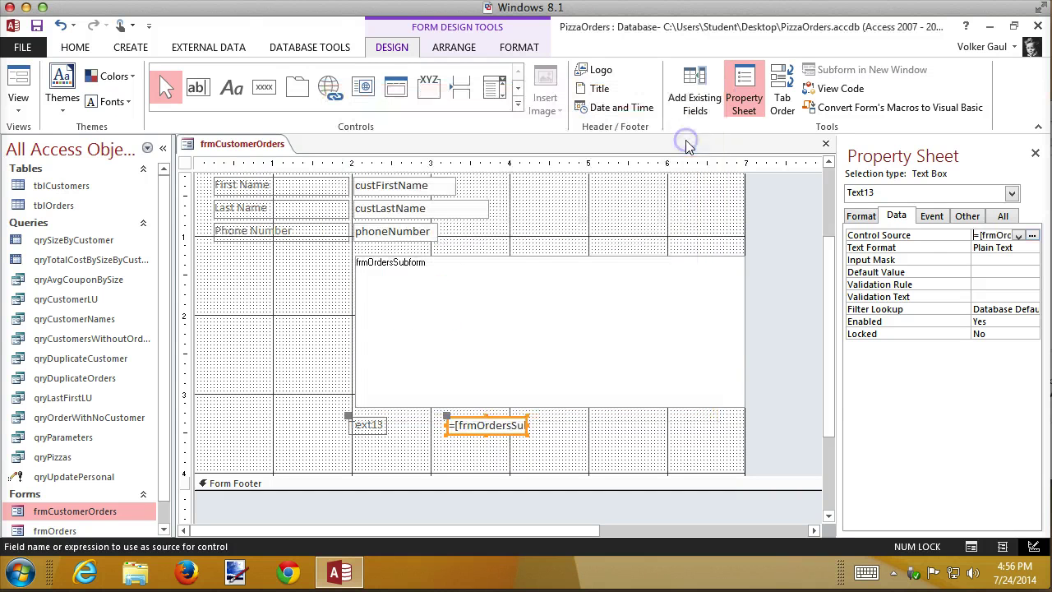
Change the new text box's label to Number of Orders.
{"action": "left_click", "coordinate": [364, 424]}
{"action": "left_click", "coordinate": [367, 424]}
{"action": "double_click", "coordinate": [374, 424]}
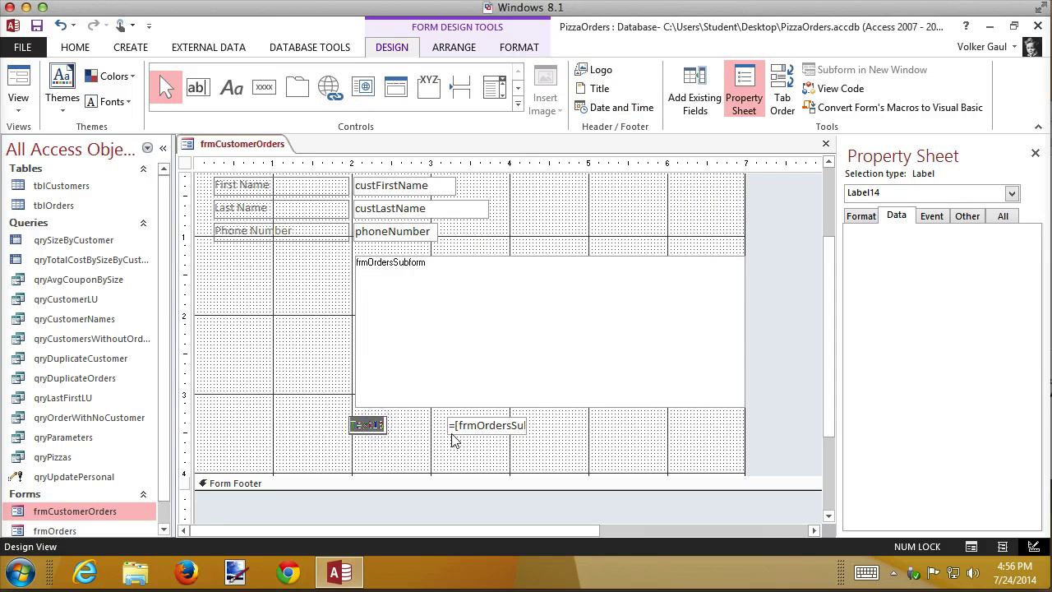
{"action": "type", "text": "Number of"}
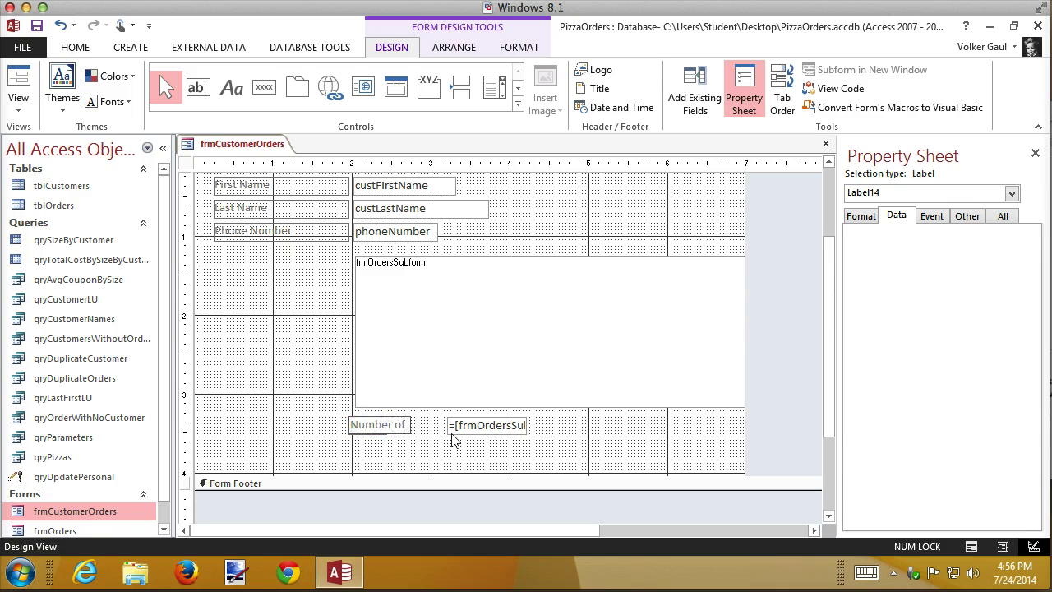
{"action": "type", "text": " orders"}
{"action": "left_click", "coordinate": [614, 437]}
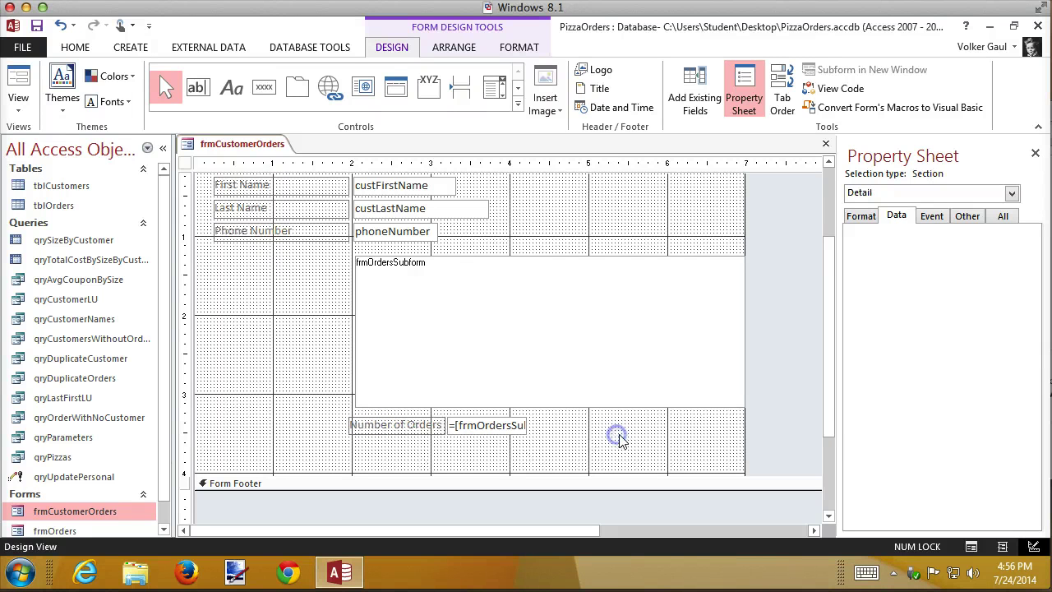
Check the Number of Orders value in Form View on the first two customer records, and return to Design View.
{"action": "left_click", "coordinate": [25, 82]}
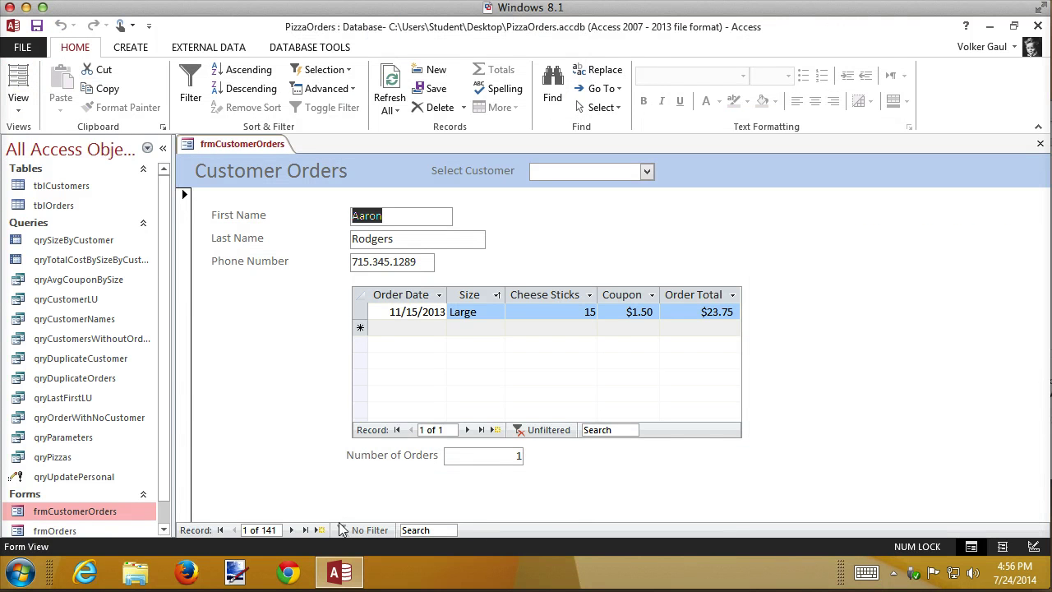
{"action": "left_click", "coordinate": [292, 530]}
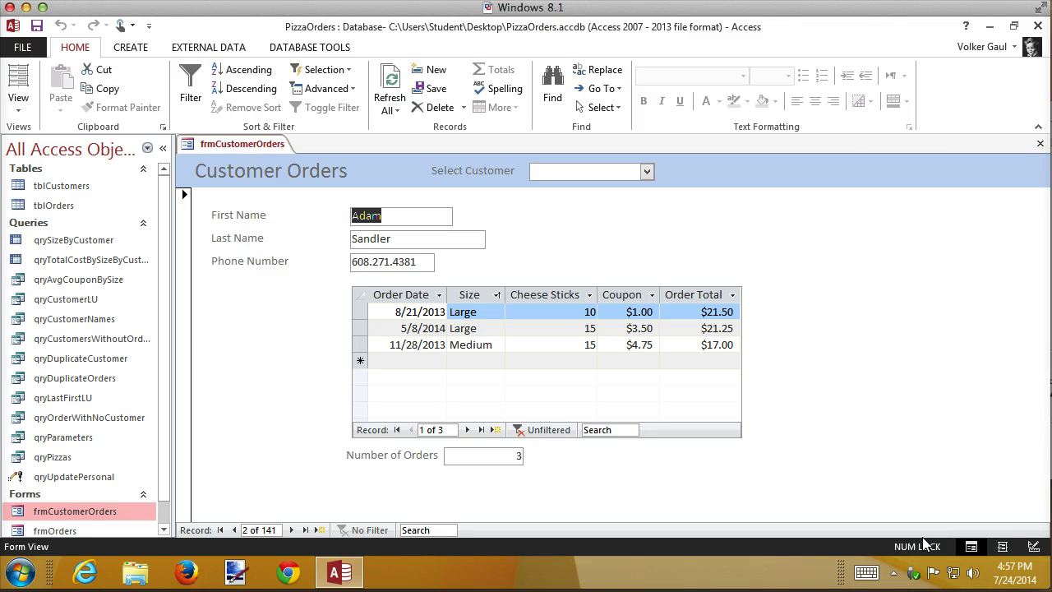
{"action": "left_click", "coordinate": [1033, 546]}
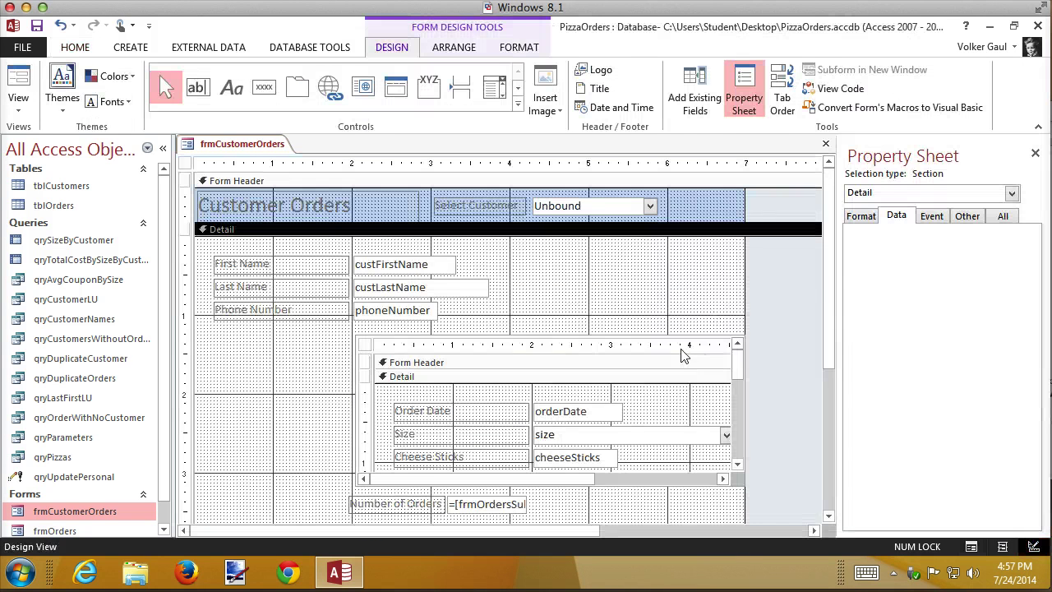
Extend the Detail section to about 4.6 inches tall and add a second text box below the Number of Orders box.
{"action": "scroll", "coordinate": [674, 382], "scroll_direction": "down", "scroll_amount": 3}
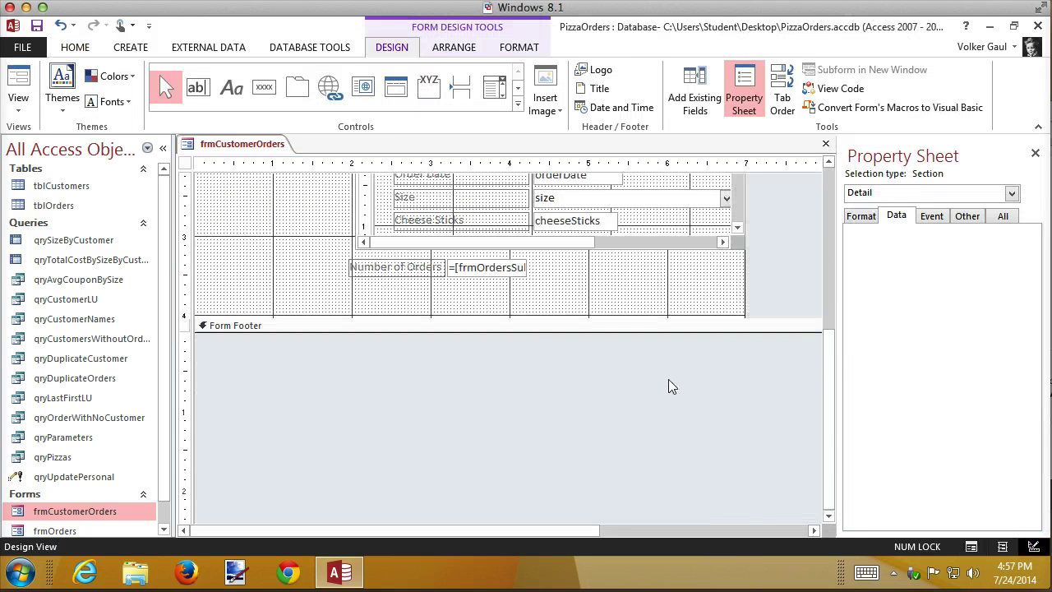
{"action": "left_click_drag", "start_coordinate": [488, 316], "coordinate": [489, 365]}
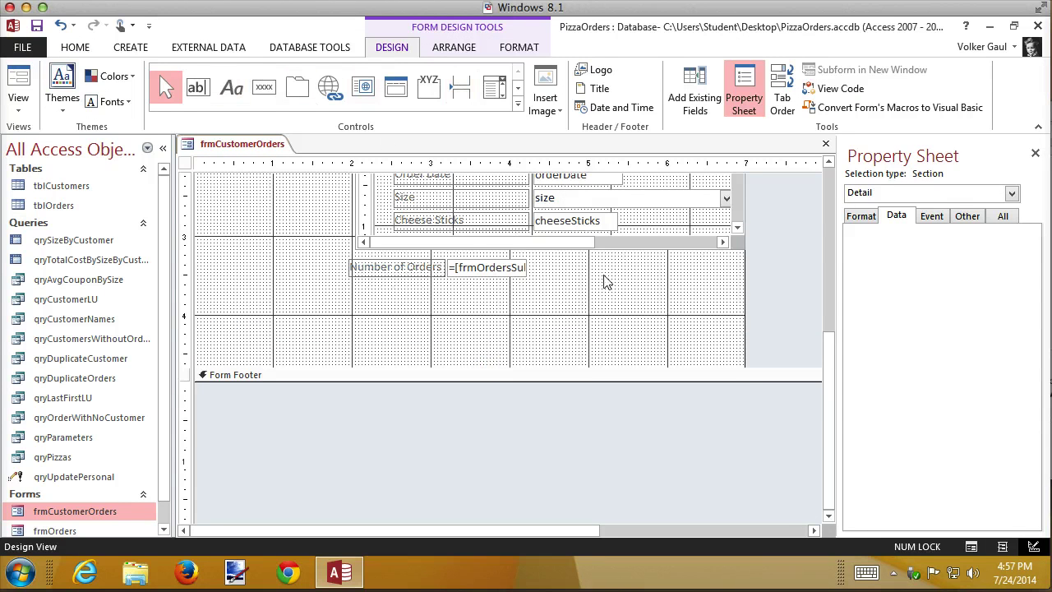
{"action": "left_click", "coordinate": [198, 87]}
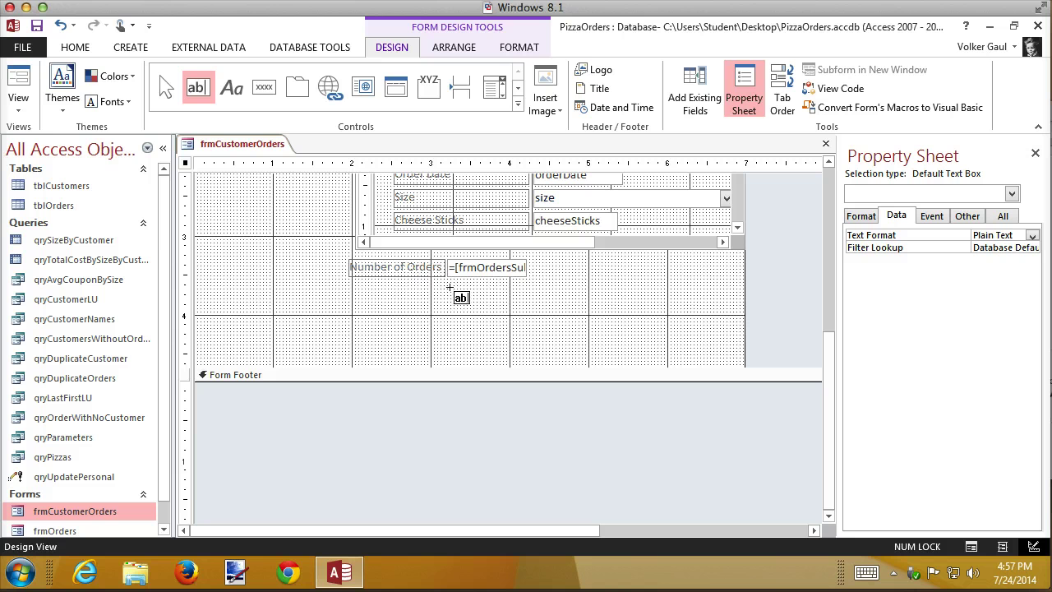
{"action": "left_click", "coordinate": [449, 284]}
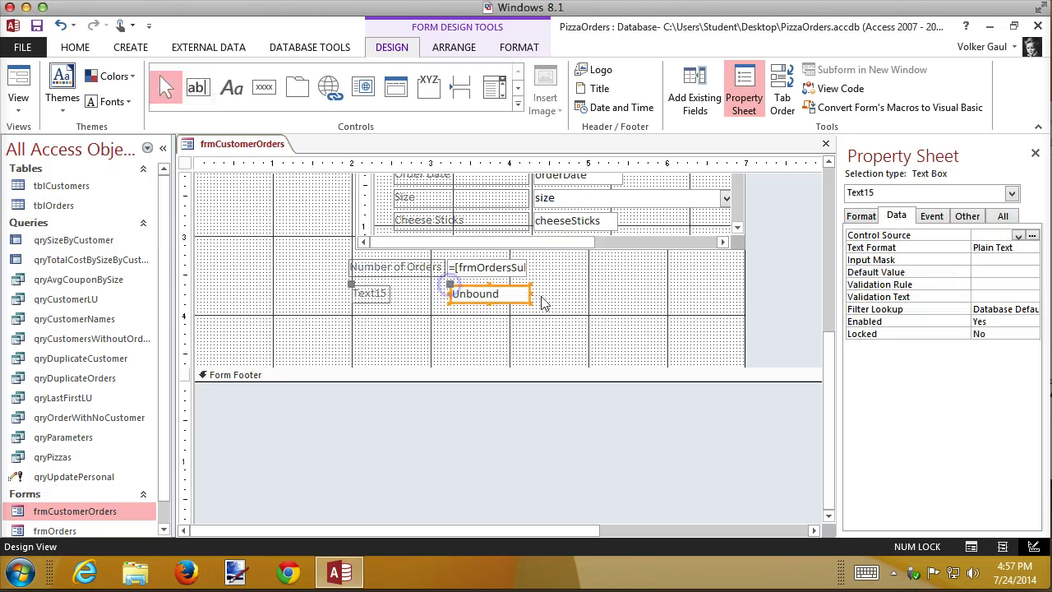
Set the second text box's Control Source to [frmOrdersSubform].Form![txtTotalCheeseSticks] by picking the subform control in the Expression Builder.
{"action": "left_click", "coordinate": [1032, 235]}
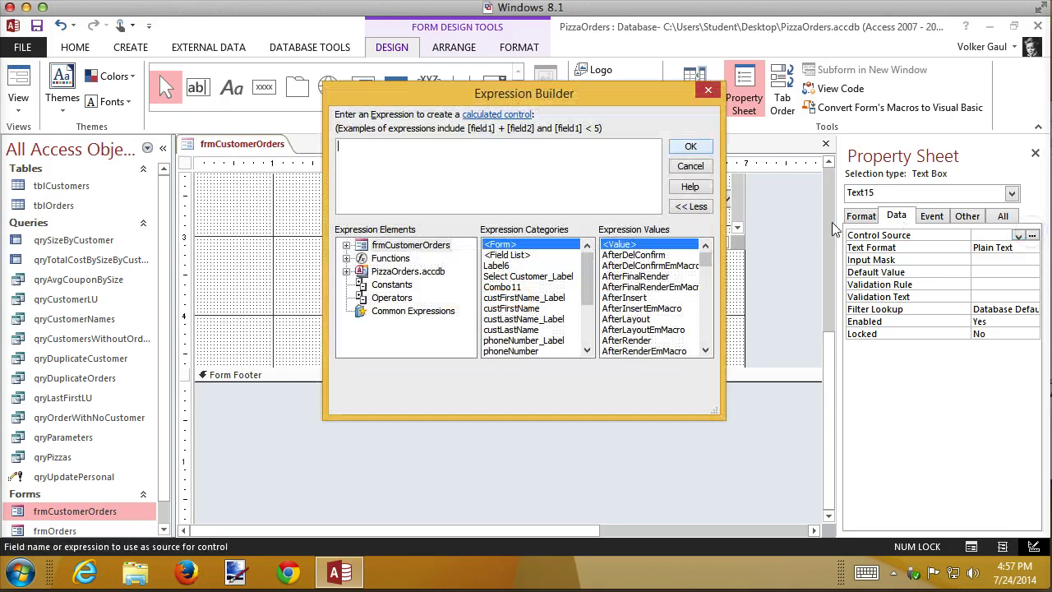
{"action": "left_click", "coordinate": [346, 245]}
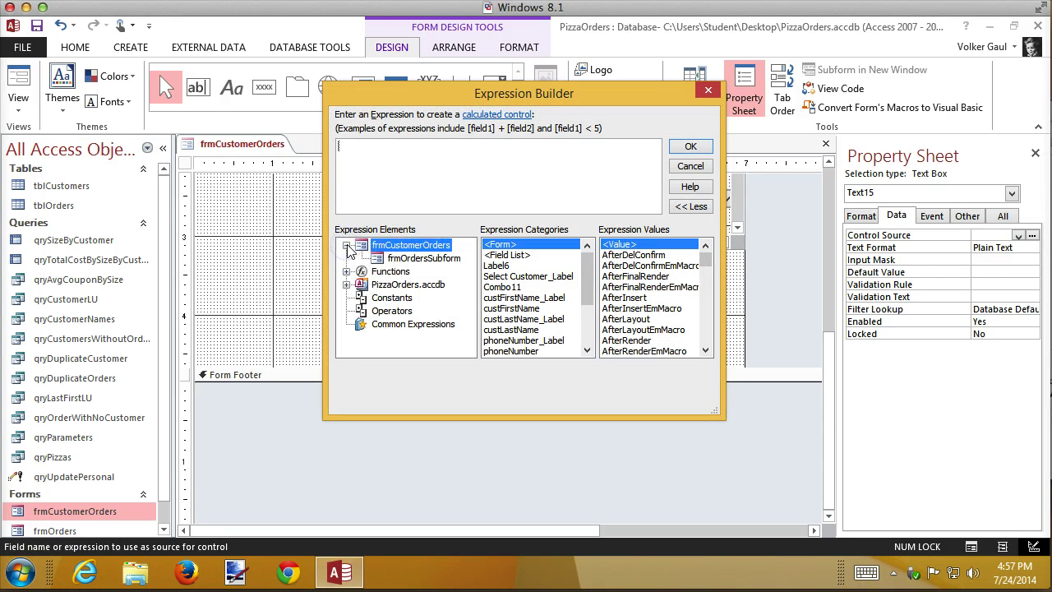
{"action": "left_click", "coordinate": [405, 260]}
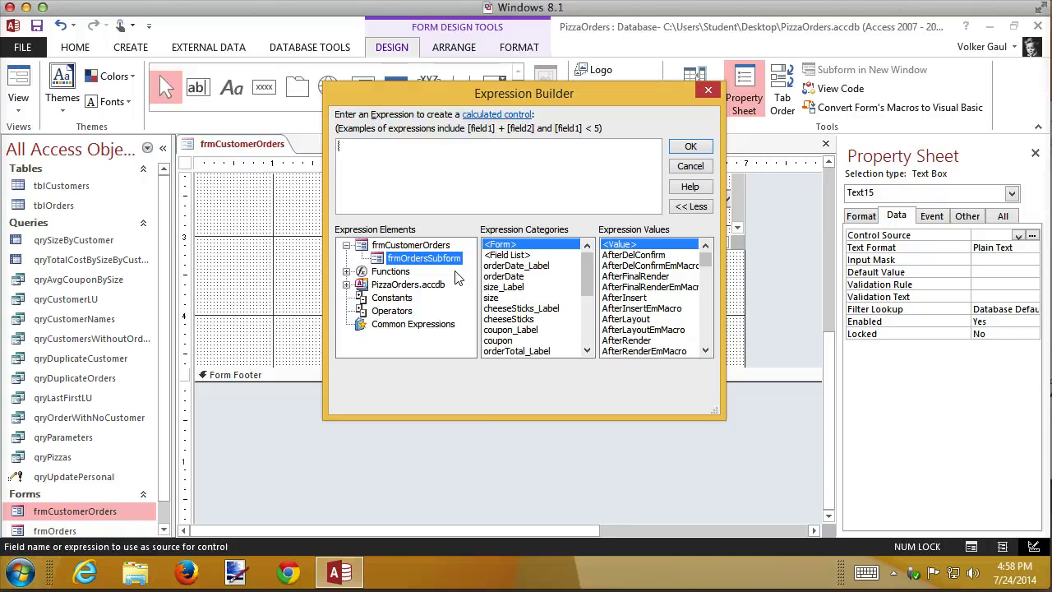
{"action": "left_click_drag", "start_coordinate": [583, 284], "coordinate": [587, 344]}
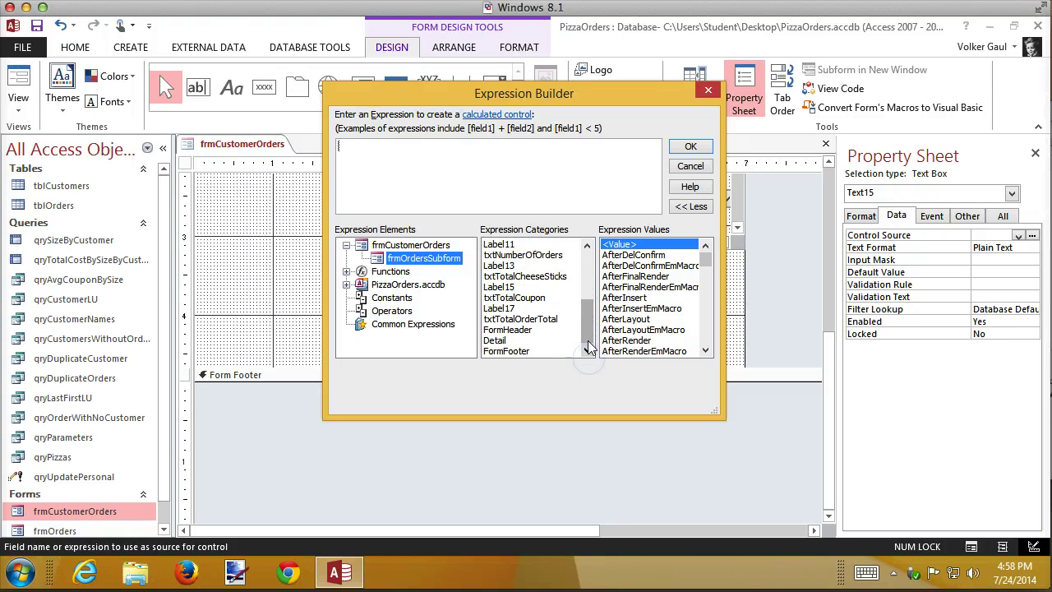
{"action": "double_click", "coordinate": [529, 283]}
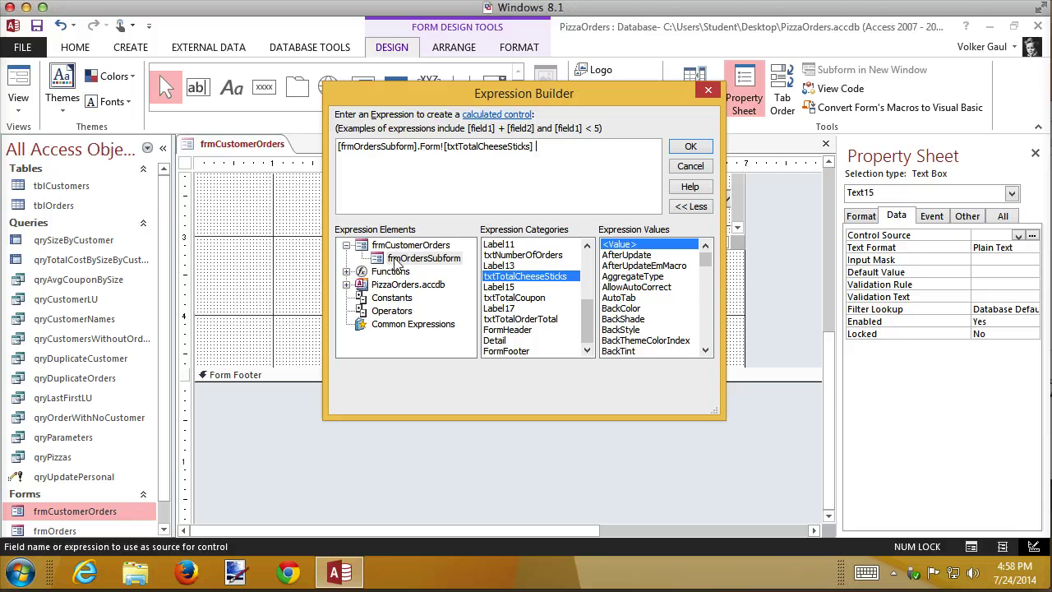
{"action": "left_click", "coordinate": [509, 166]}
{"action": "left_click", "coordinate": [689, 148]}
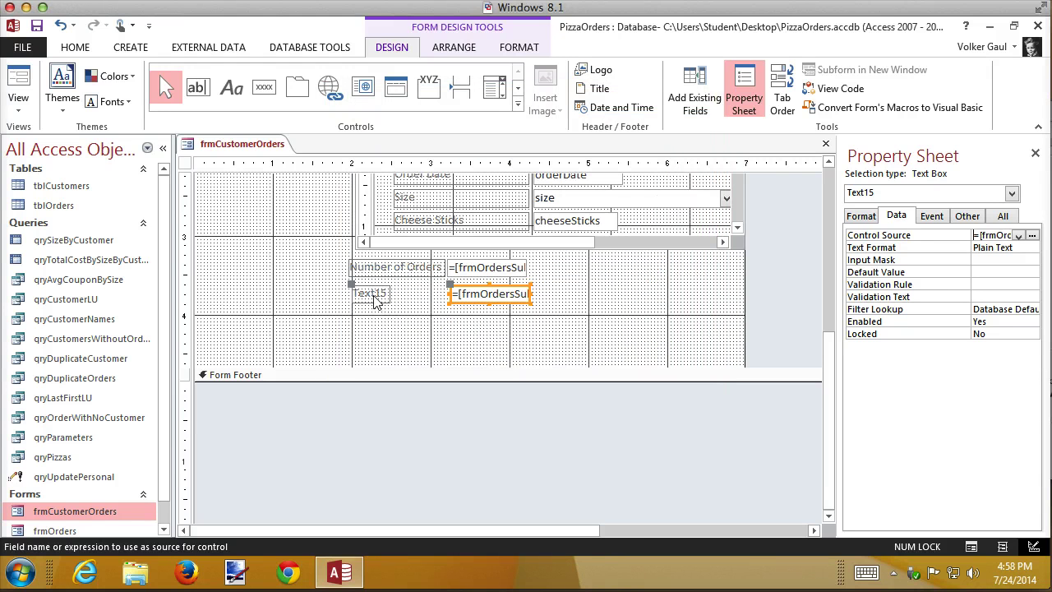
Change the second text box's label to Total Cheese Sticks.
{"action": "left_click", "coordinate": [374, 296]}
{"action": "double_click", "coordinate": [355, 294]}
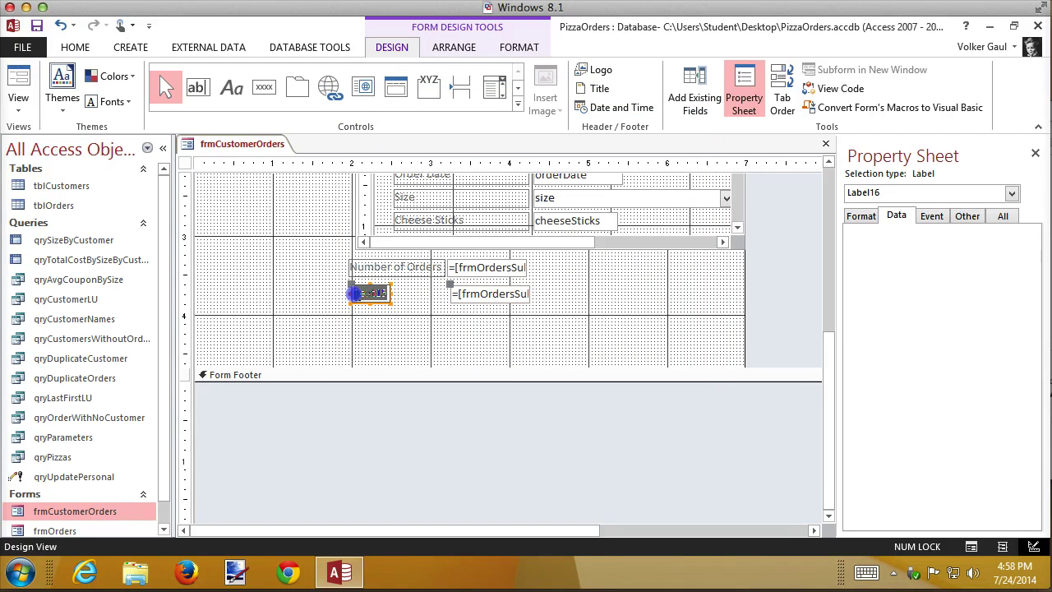
{"action": "type", "text": "Total"}
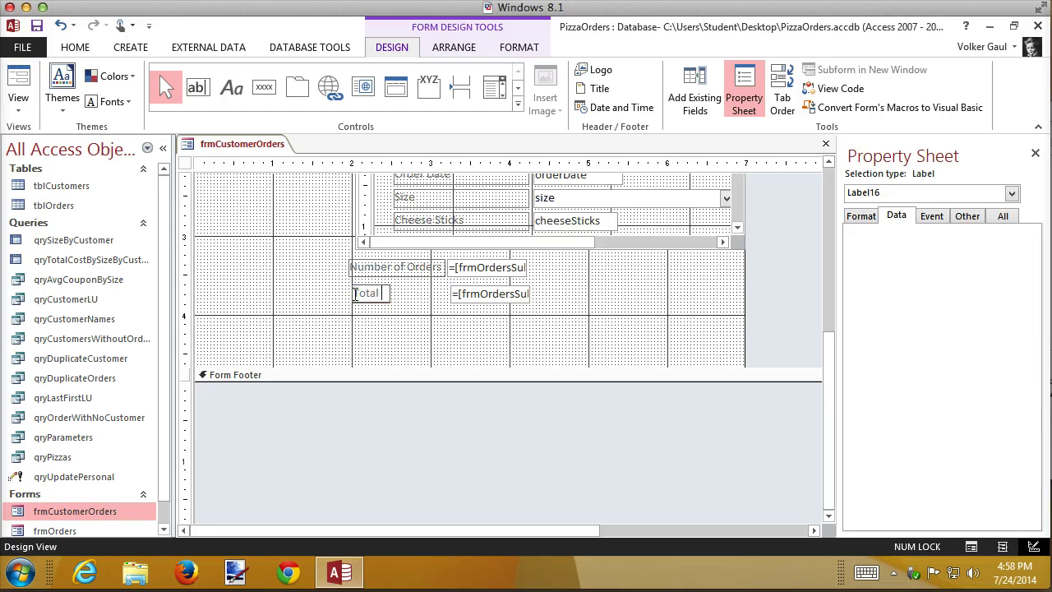
{"action": "type", "text": " Cheese Sticks"}
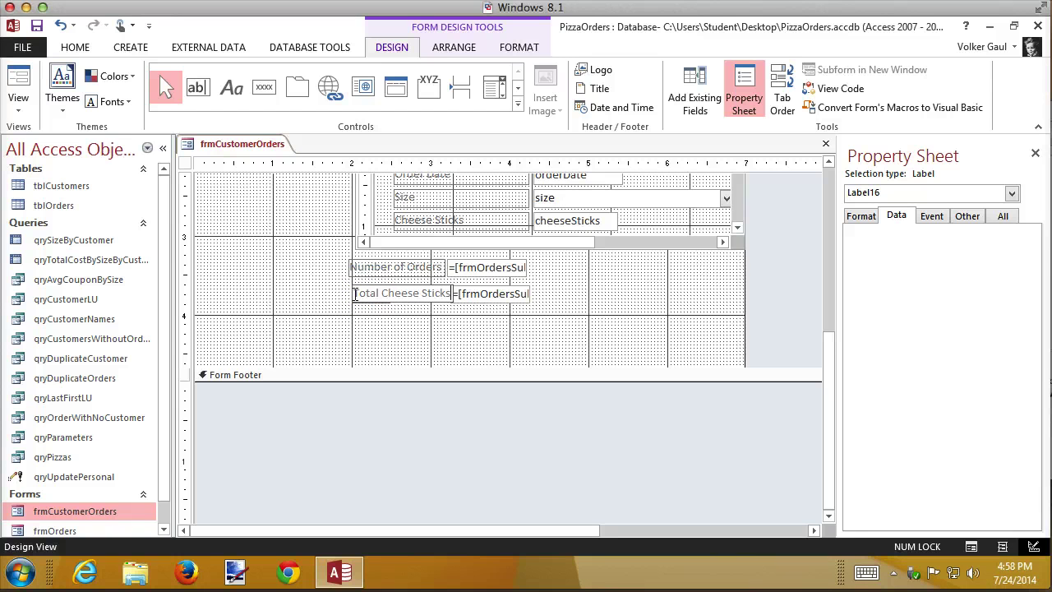
{"action": "left_click", "coordinate": [638, 291]}
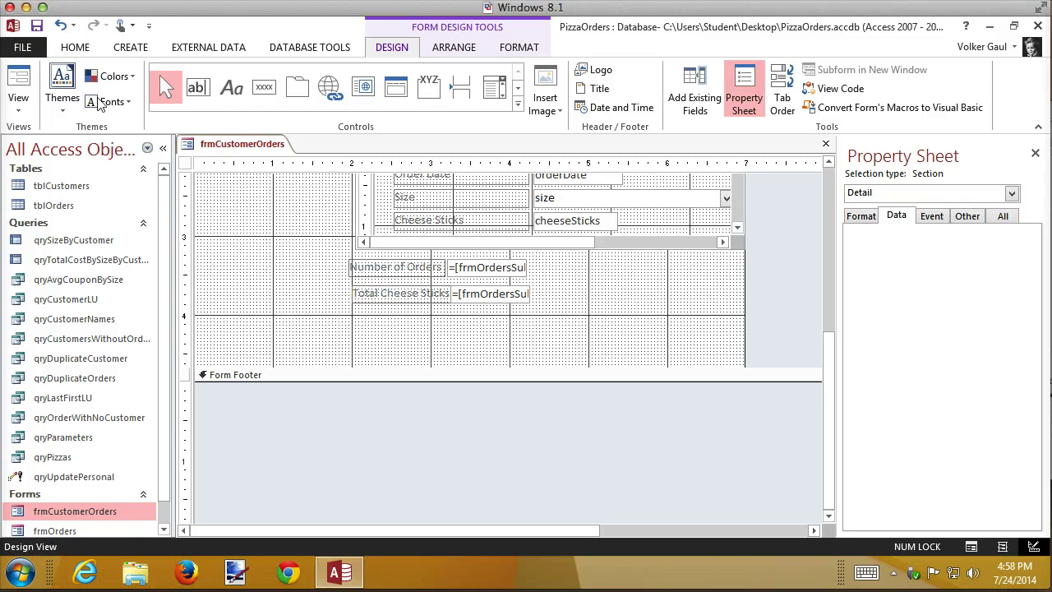
Check the Total Cheese Sticks value in Form View, and return to Design View.
{"action": "left_click", "coordinate": [18, 82]}
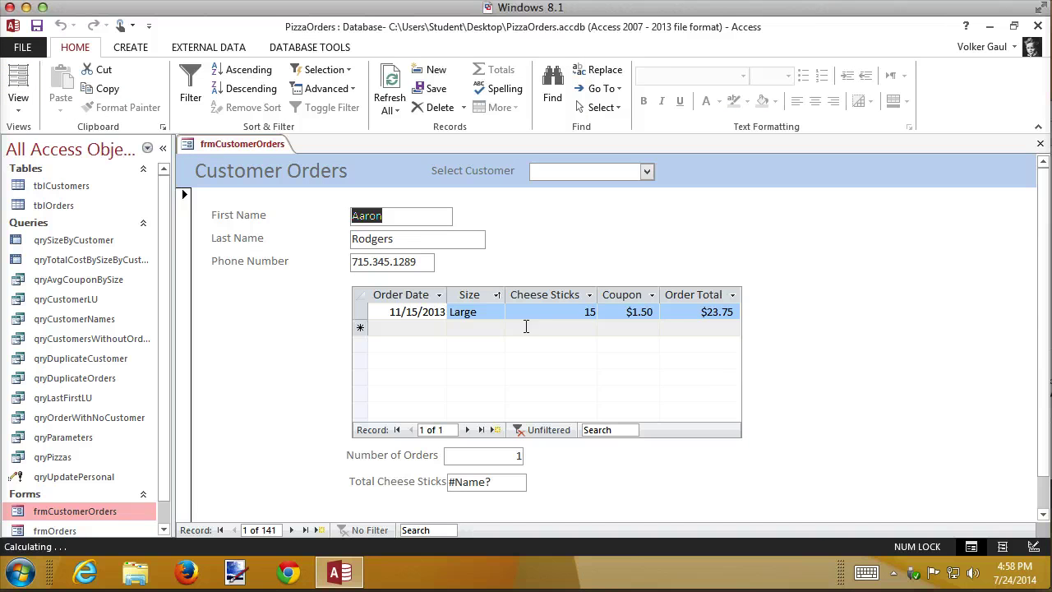
{"action": "left_click", "coordinate": [492, 485]}
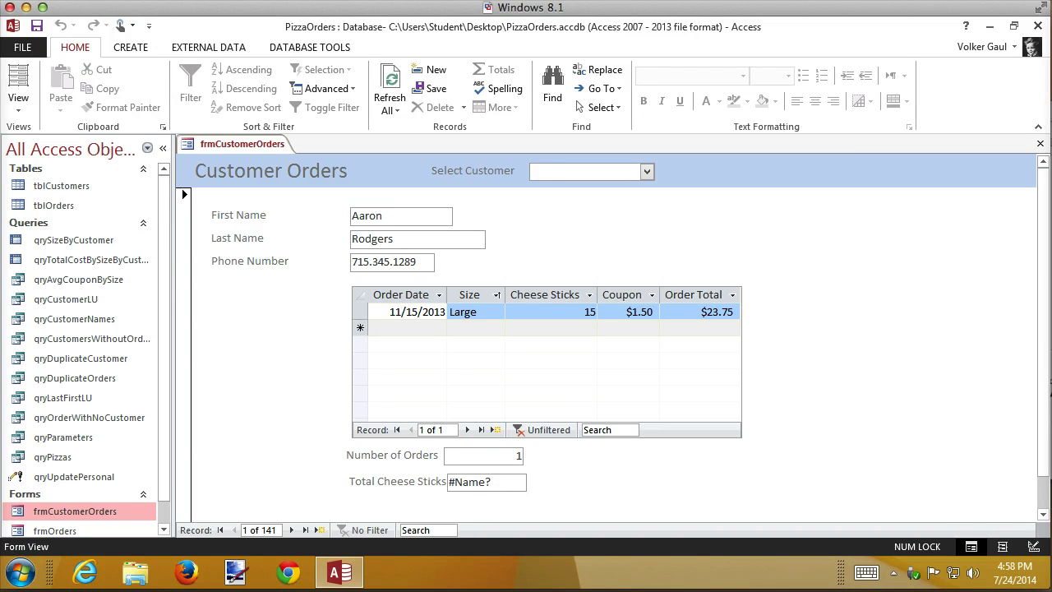
{"action": "left_click", "coordinate": [1034, 547]}
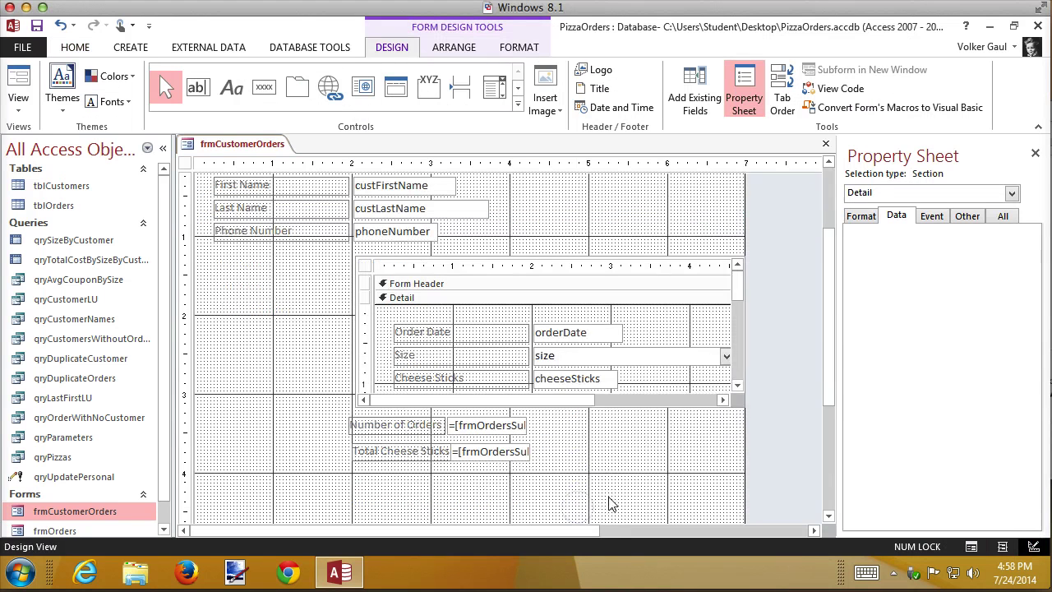
Review the Control Source expression of the Total Cheese Sticks text box in the Expression Builder.
{"action": "left_click", "coordinate": [509, 453]}
{"action": "left_click", "coordinate": [509, 453]}
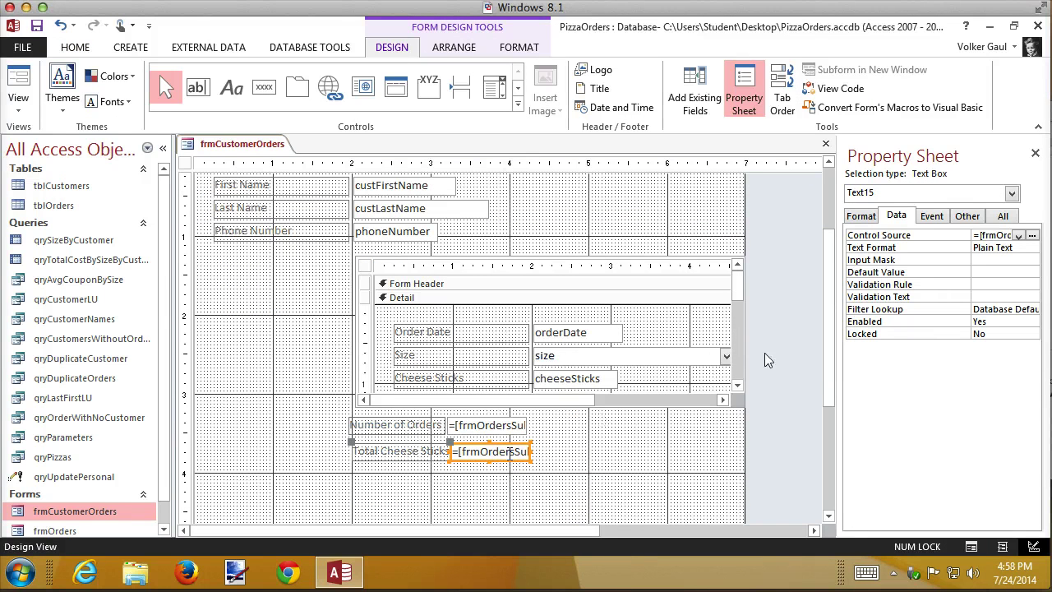
{"action": "left_click", "coordinate": [1032, 236]}
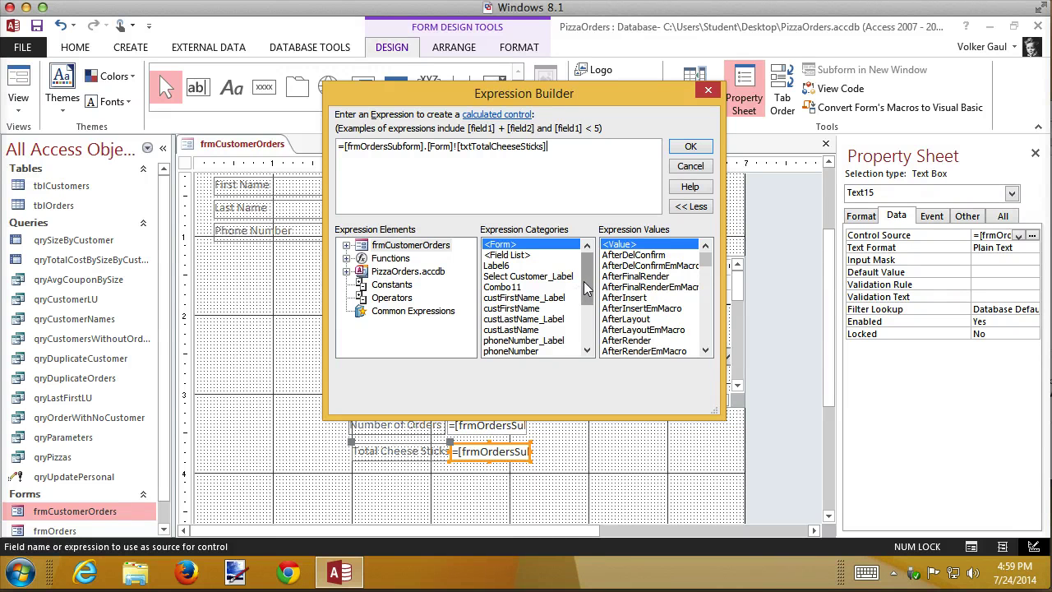
{"action": "mouse_move", "coordinate": [583, 282]}
{"action": "left_mouse_down"}
{"action": "mouse_move", "coordinate": [588, 352]}
{"action": "mouse_move", "coordinate": [589, 265]}
{"action": "left_mouse_up"}
{"action": "left_click", "coordinate": [690, 146]}
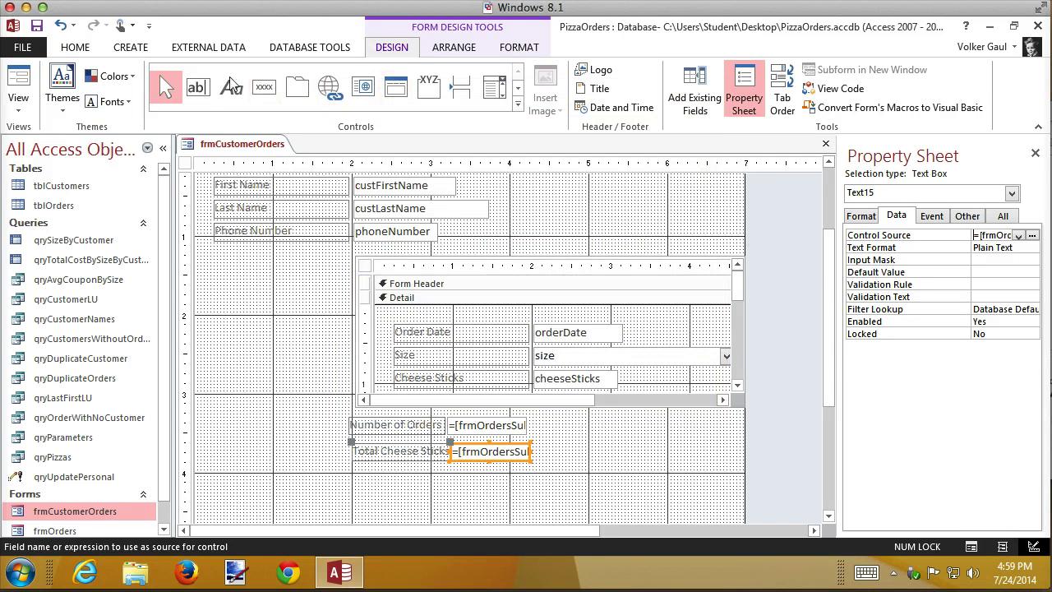
Add a third text box under Total Cheese Sticks with its Control Source set to [frmOrdersSubform].Form![txtTotalCoupon] through the Expression Builder.
{"action": "left_click", "coordinate": [198, 87]}
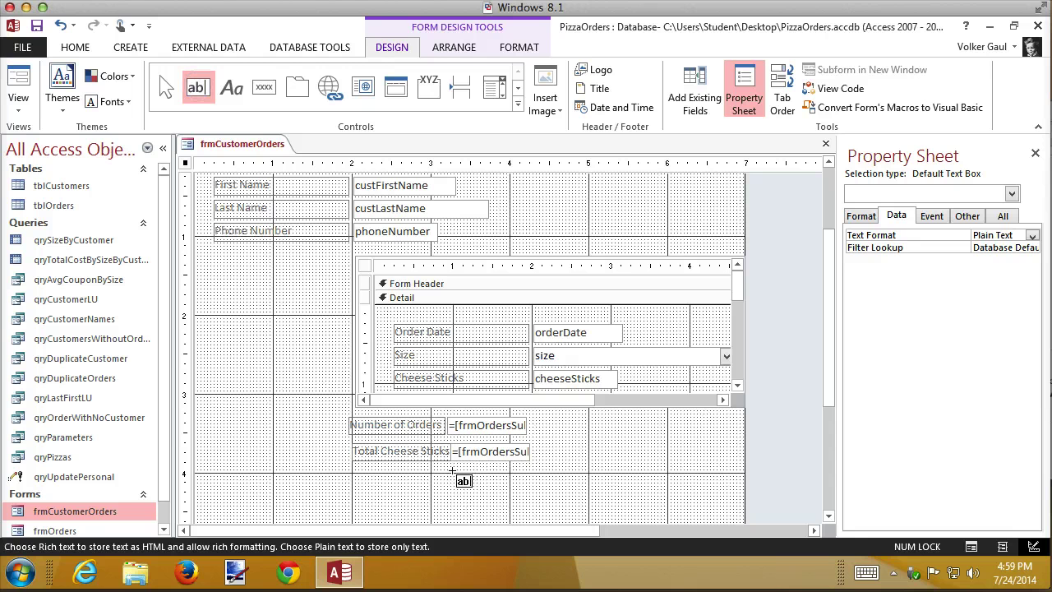
{"action": "left_click", "coordinate": [453, 472]}
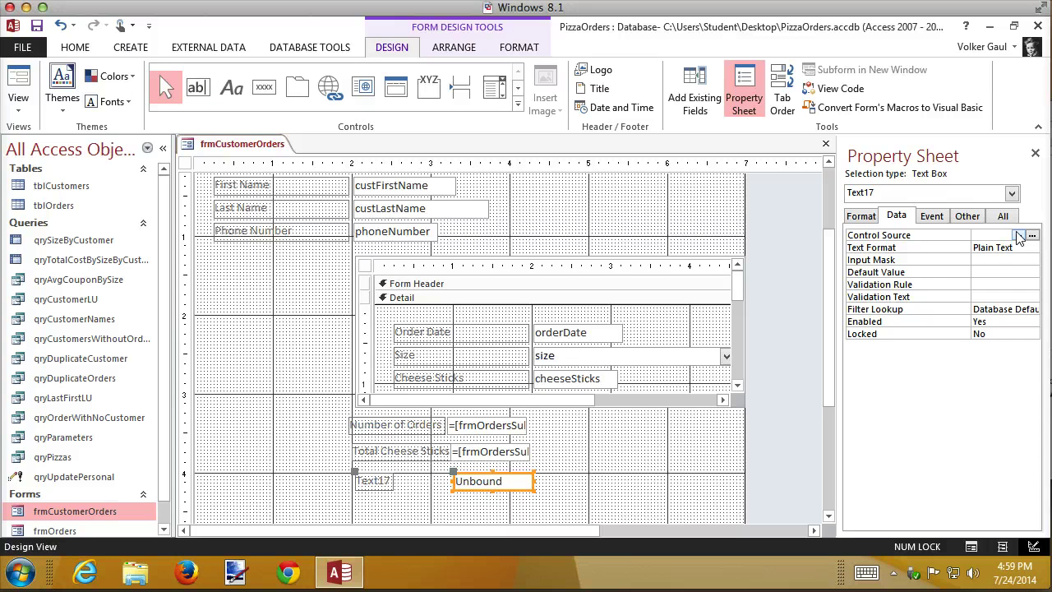
{"action": "left_click", "coordinate": [1033, 236]}
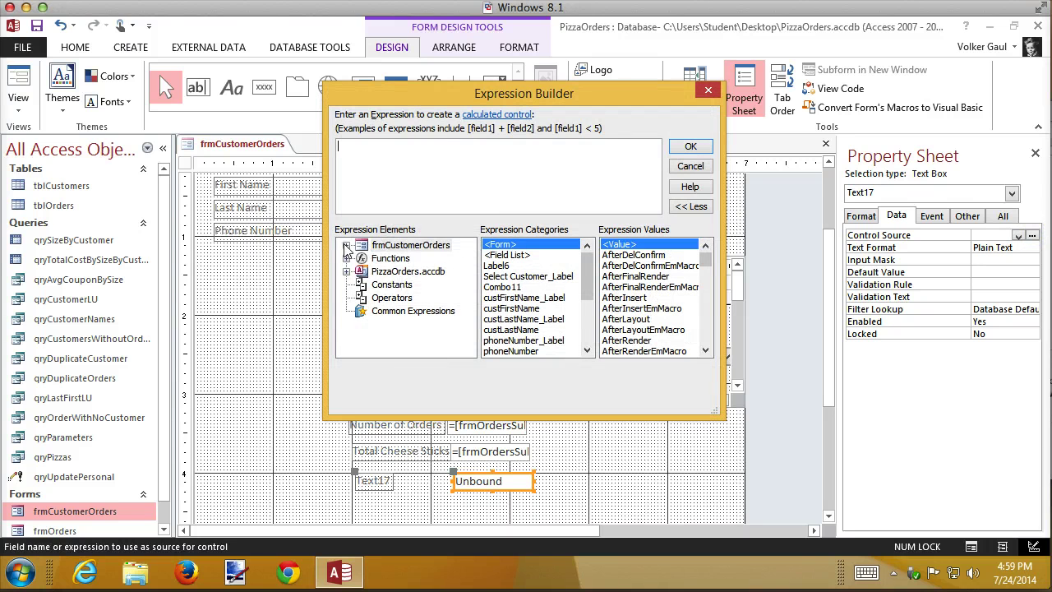
{"action": "left_click", "coordinate": [346, 246]}
{"action": "left_click", "coordinate": [420, 258]}
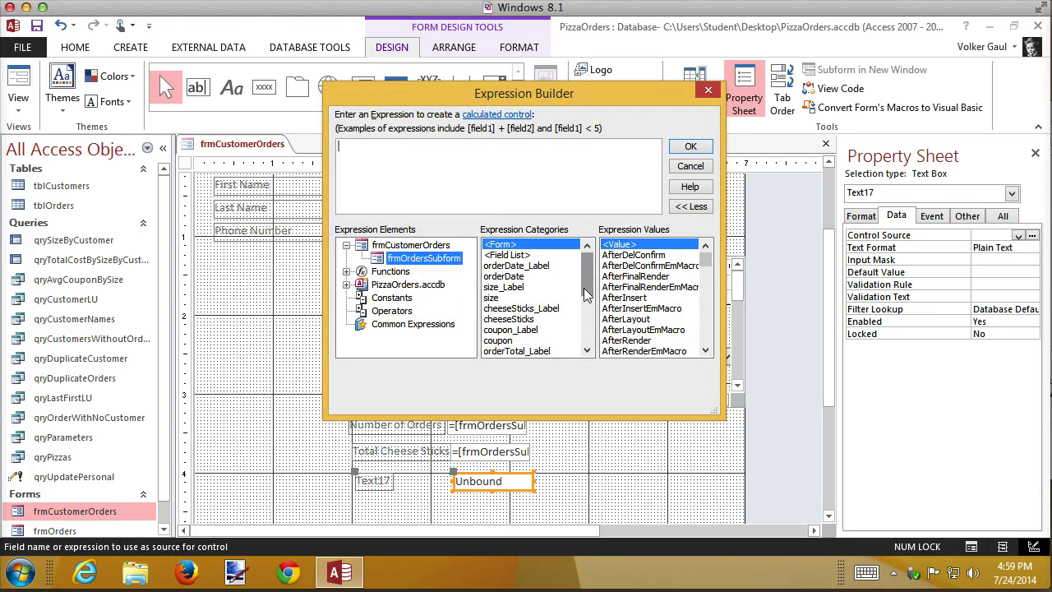
{"action": "left_click_drag", "start_coordinate": [586, 294], "coordinate": [587, 333]}
{"action": "double_click", "coordinate": [530, 321]}
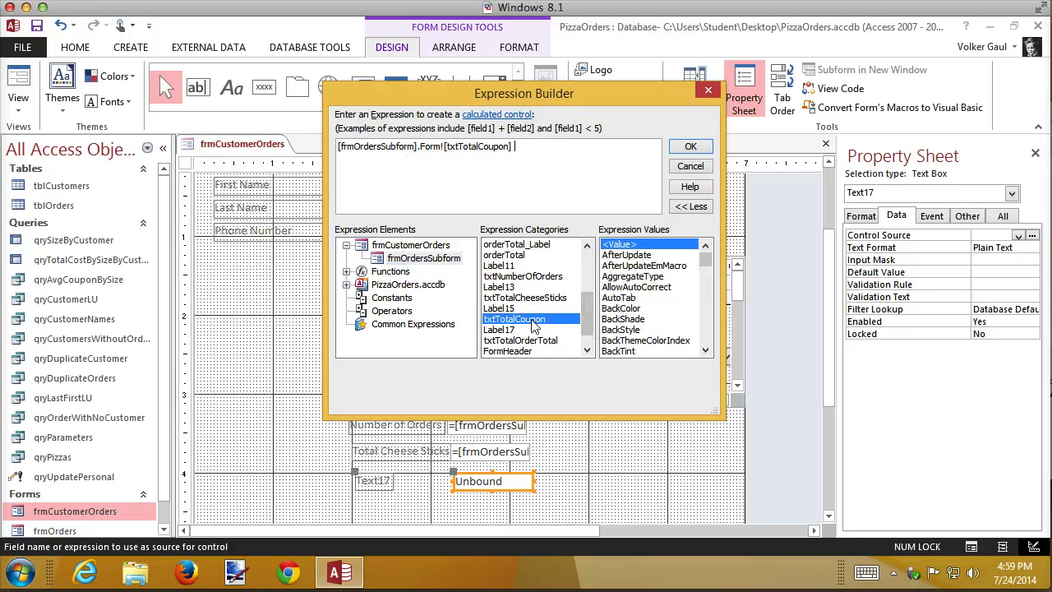
{"action": "left_click", "coordinate": [691, 147]}
Change the third text box's label to Coupon Total, check the value in Form View, and return to Design View.
{"action": "left_click", "coordinate": [370, 481]}
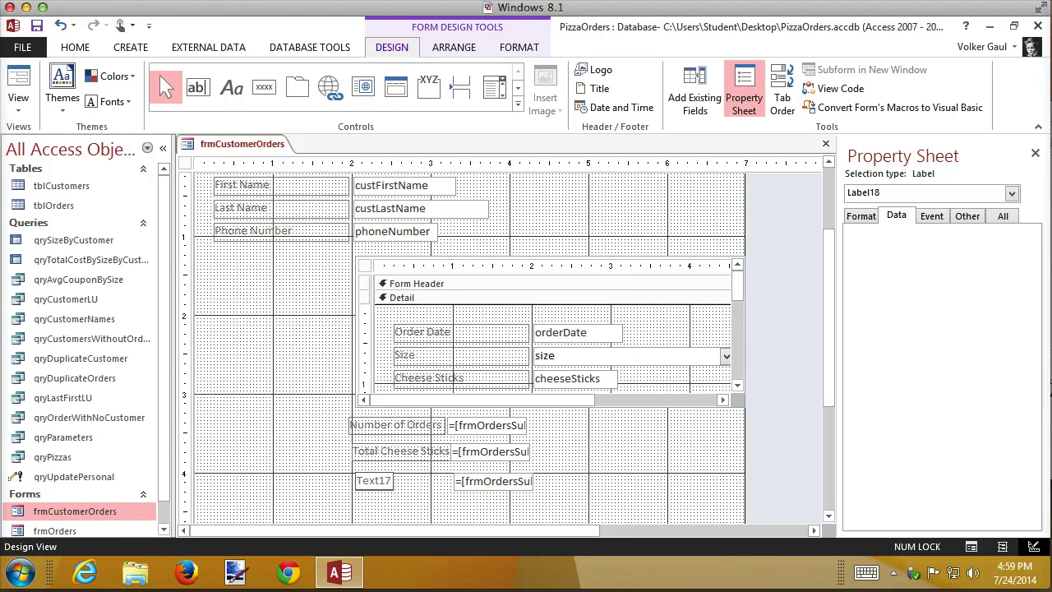
{"action": "left_click_drag", "start_coordinate": [358, 480], "coordinate": [399, 480]}
{"action": "type", "text": "Coupon Total"}
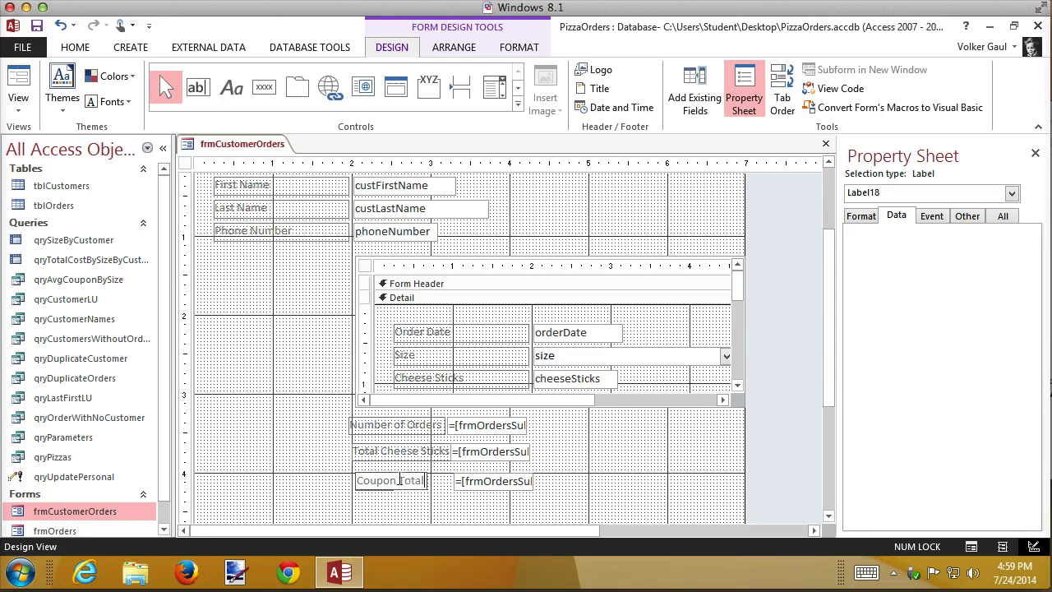
{"action": "left_click", "coordinate": [20, 81]}
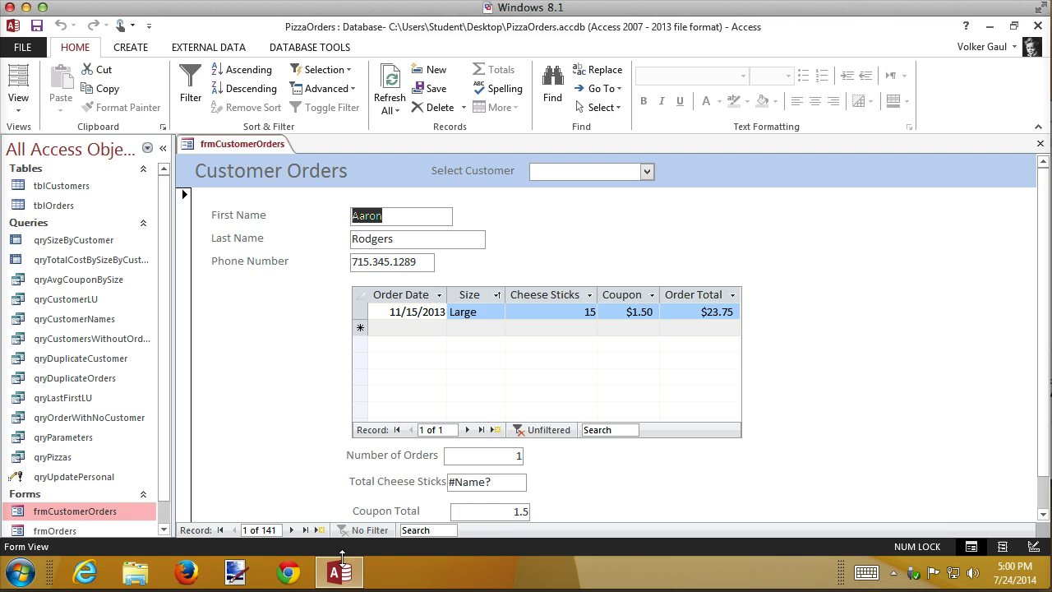
{"action": "left_click", "coordinate": [1033, 548]}
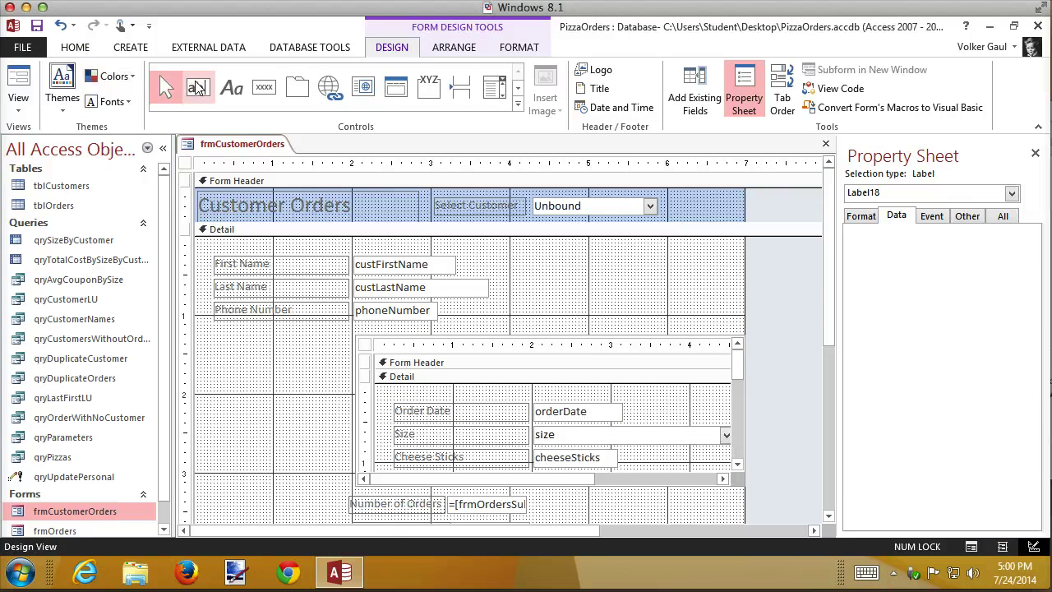
Add a text box to the right of Number of Orders with its Control Source set to [frmOrdersSubform].Form![txtTotalOrderTotal] through the Expression Builder.
{"action": "left_click", "coordinate": [197, 86]}
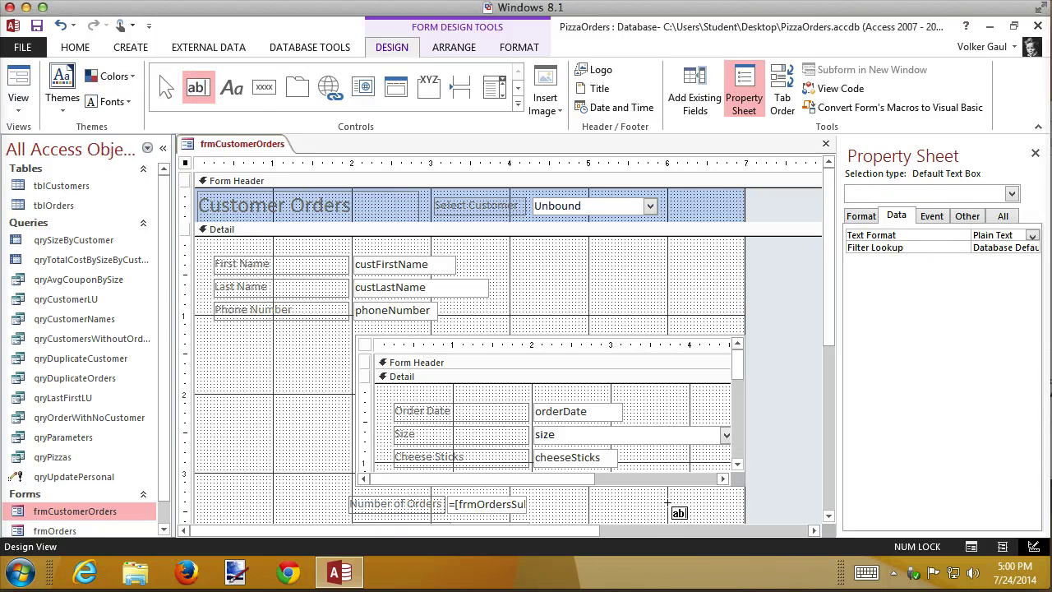
{"action": "left_click", "coordinate": [668, 499]}
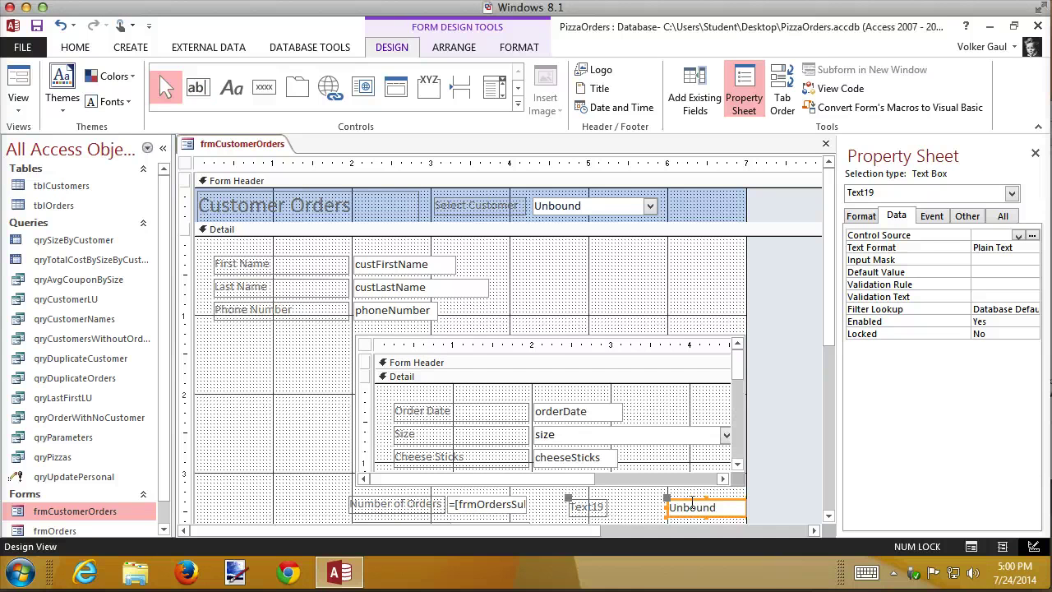
{"action": "left_click", "coordinate": [1032, 236]}
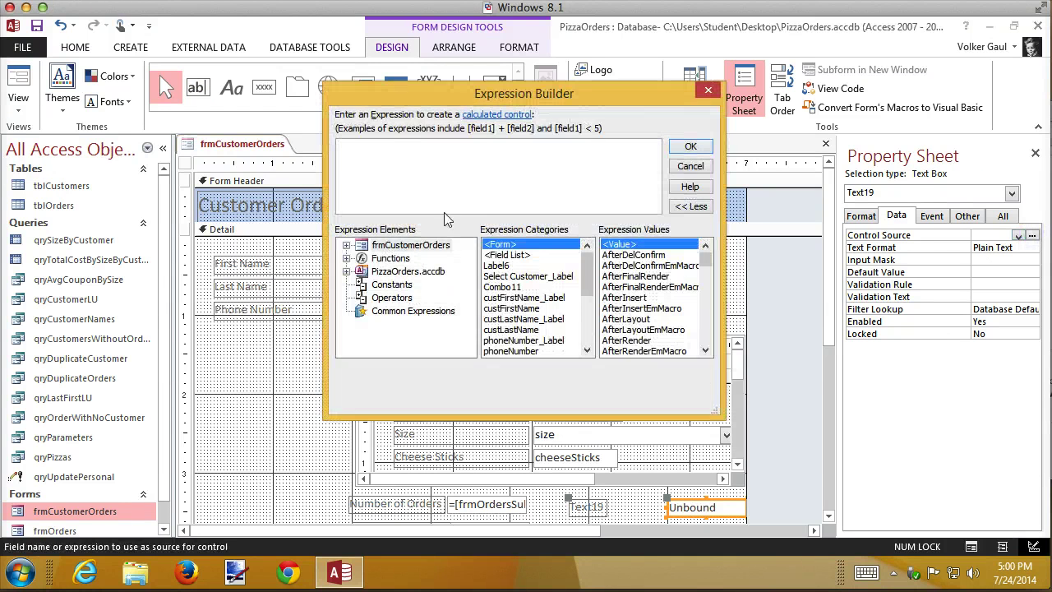
{"action": "left_click", "coordinate": [347, 245]}
{"action": "left_click", "coordinate": [400, 259]}
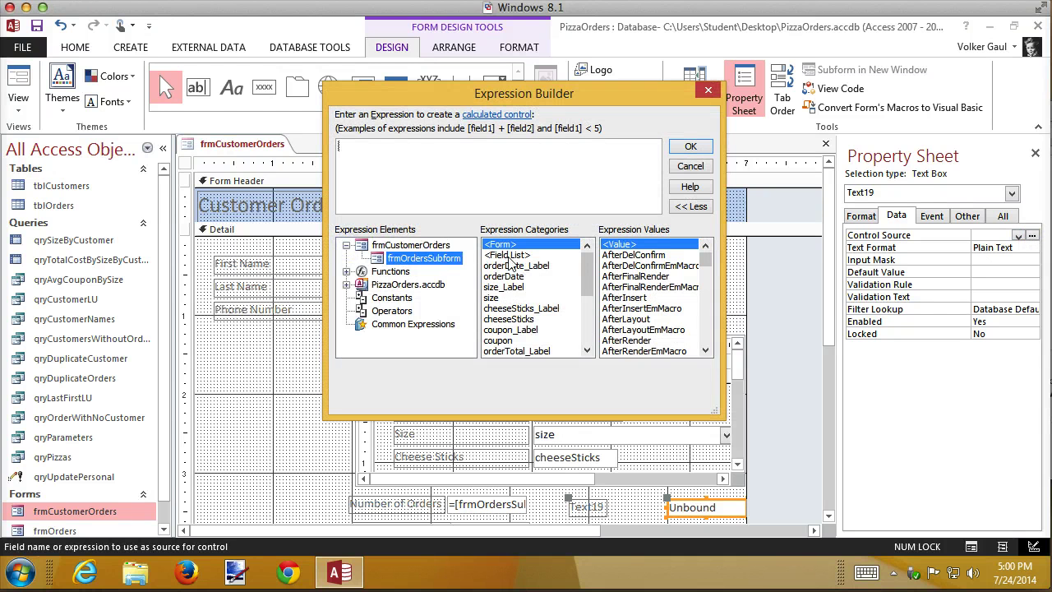
{"action": "left_click_drag", "start_coordinate": [587, 271], "coordinate": [587, 366]}
{"action": "double_click", "coordinate": [543, 319]}
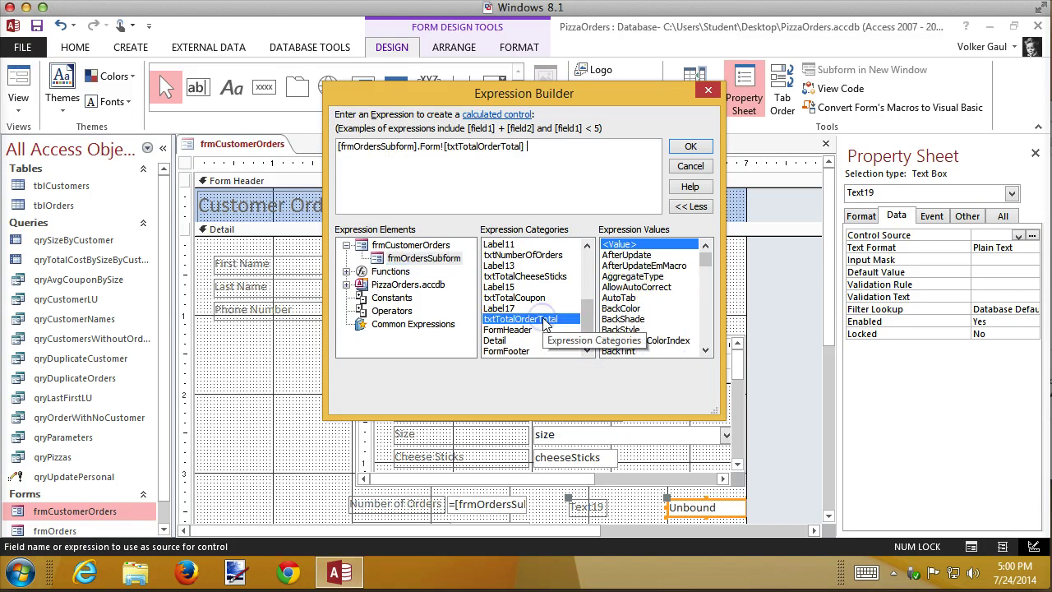
{"action": "left_click", "coordinate": [690, 148]}
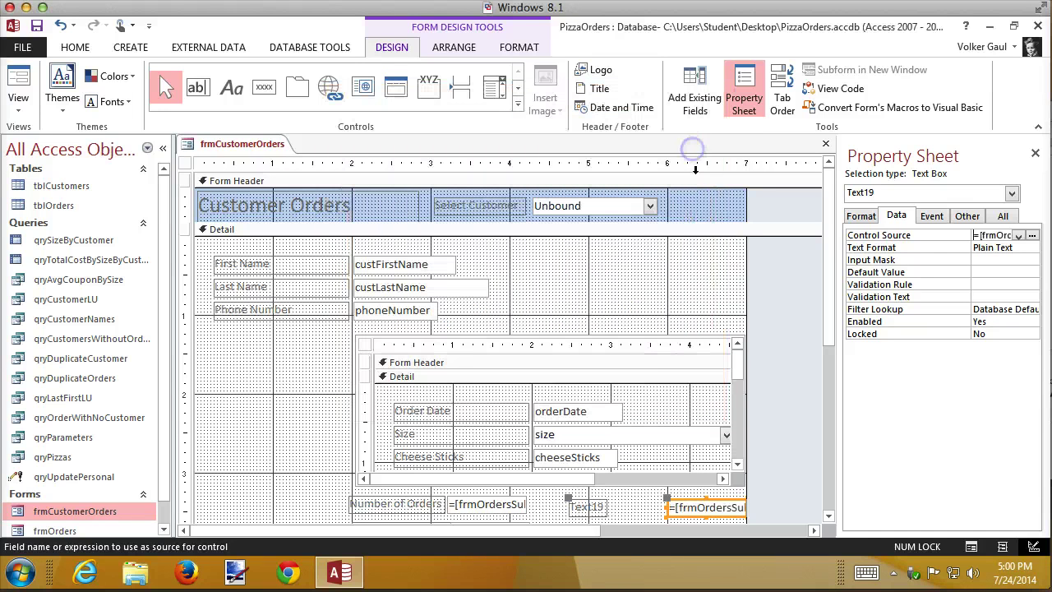
Change the label of the text box beside Number of Orders to Total Spent.
{"action": "left_click", "coordinate": [597, 505]}
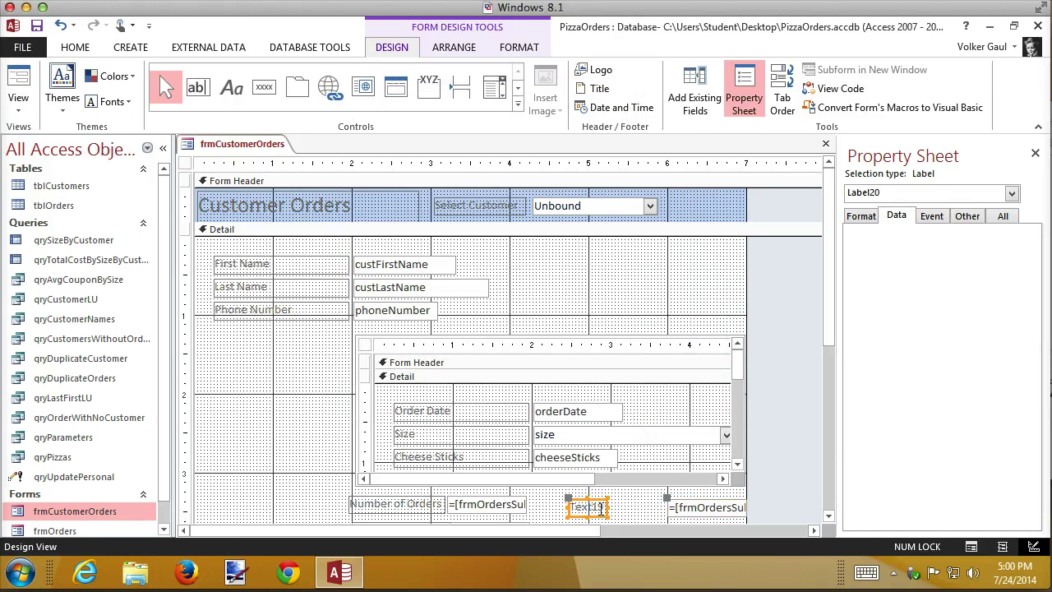
{"action": "double_click", "coordinate": [587, 507]}
{"action": "key", "text": "Delete"}
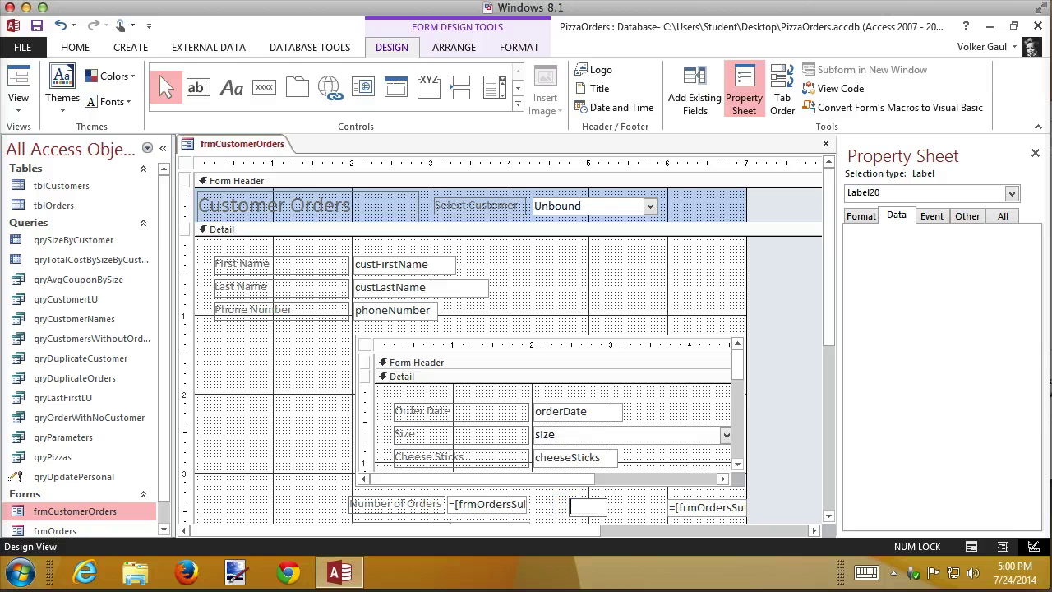
{"action": "type", "text": "Total Spent"}
{"action": "left_click", "coordinate": [773, 432]}
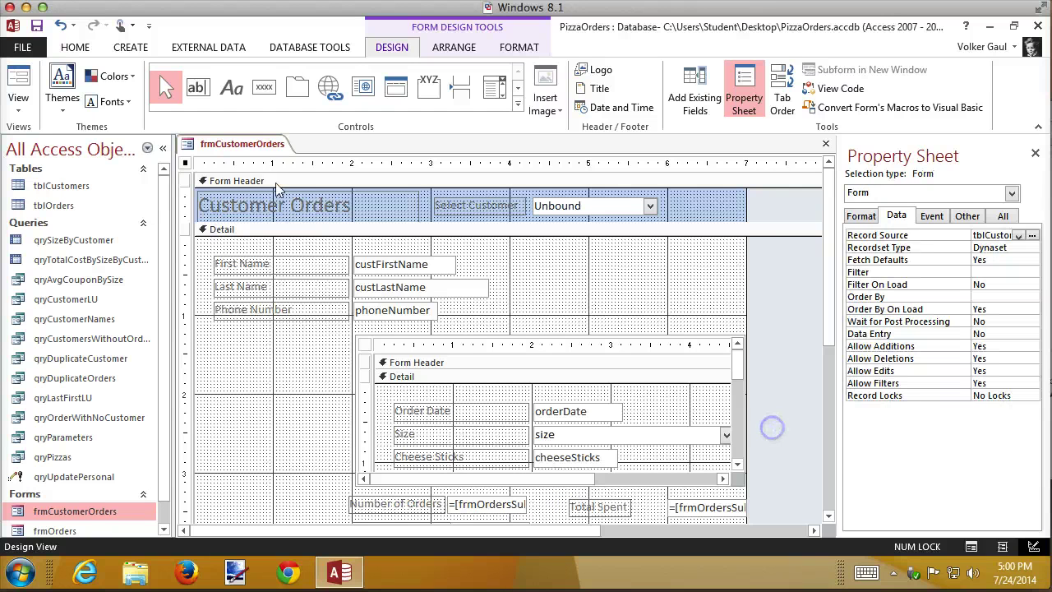
Check the totals for the first two customer records in Form View, and return to Design View.
{"action": "left_click", "coordinate": [17, 86]}
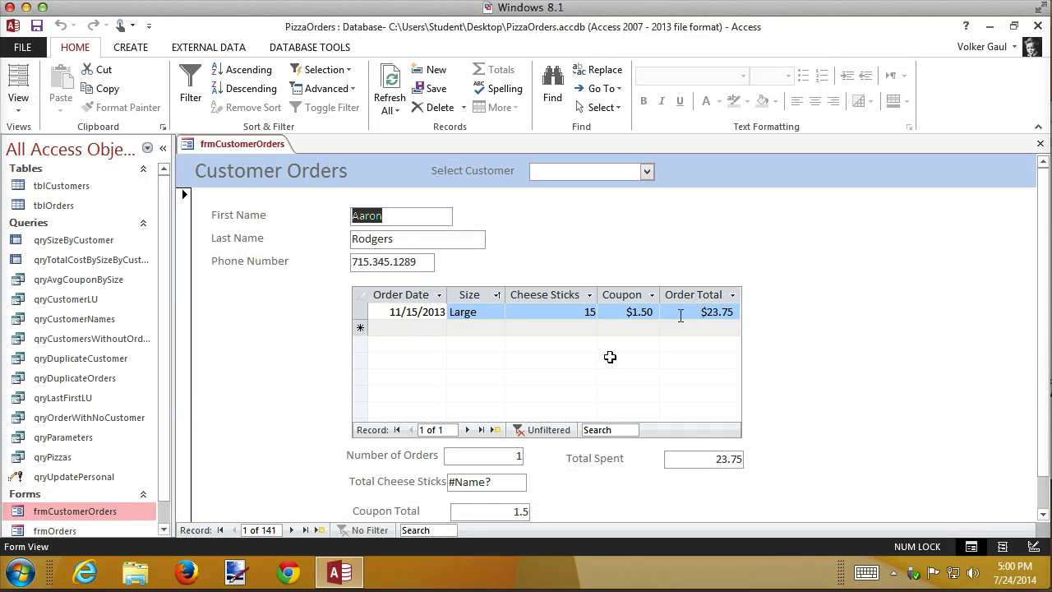
{"action": "left_click", "coordinate": [292, 530]}
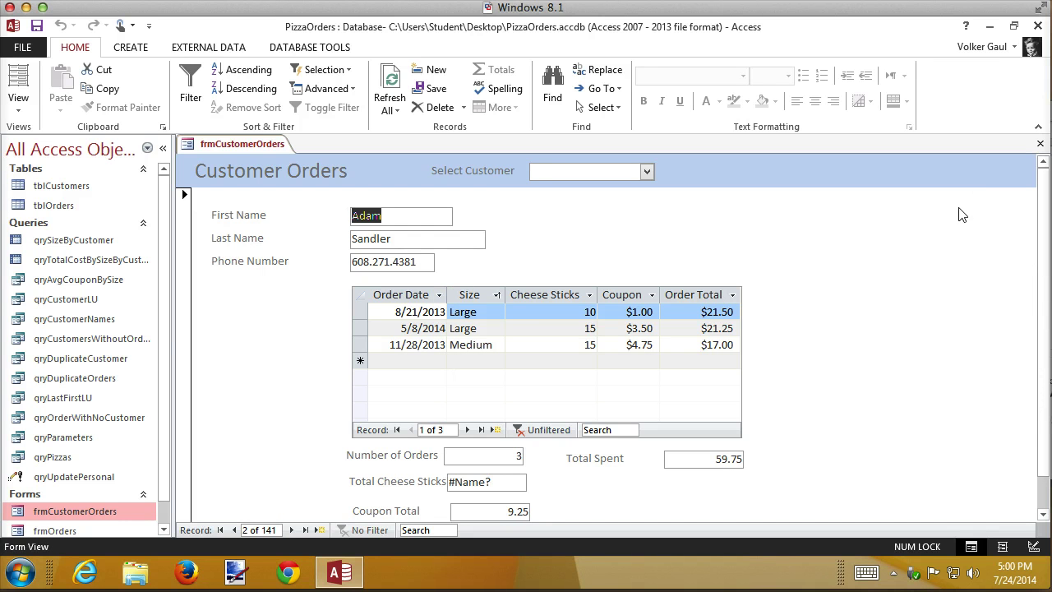
{"action": "left_click", "coordinate": [1033, 546]}
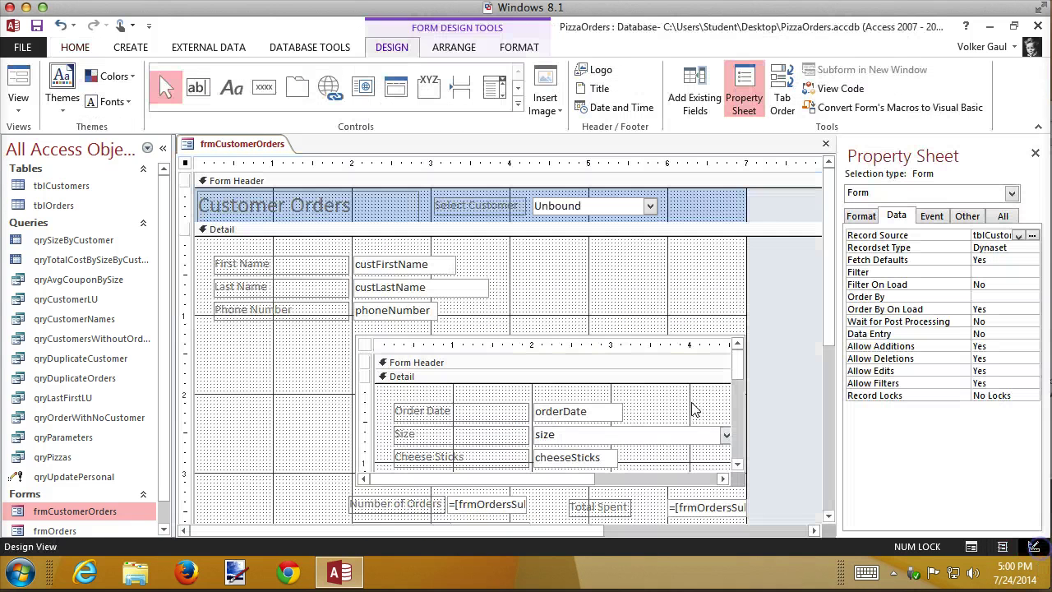
Open the orders subform in its own window for design editing.
{"action": "left_click", "coordinate": [356, 346]}
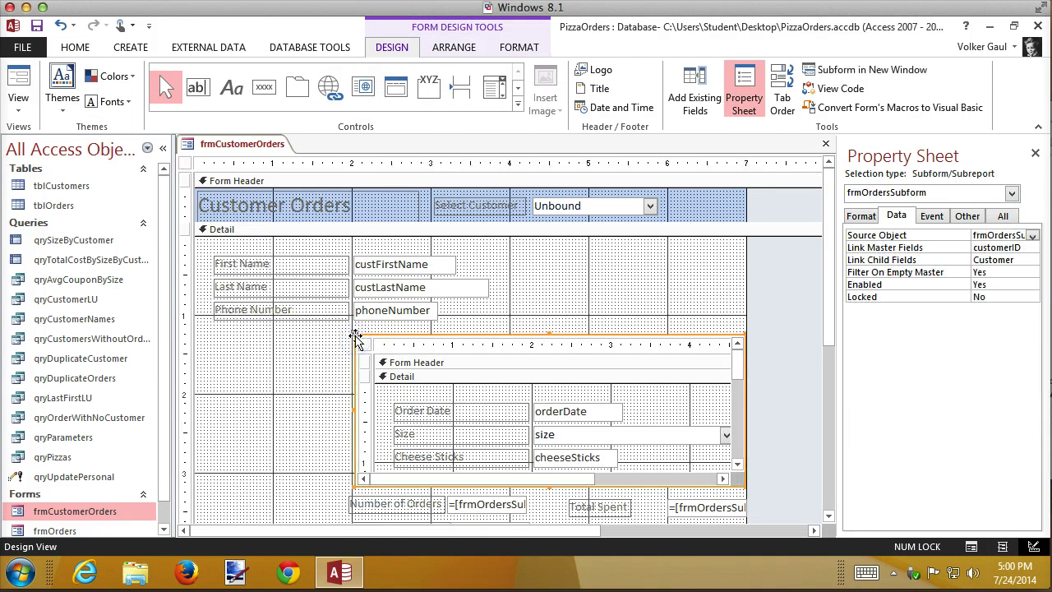
{"action": "right_click", "coordinate": [353, 331]}
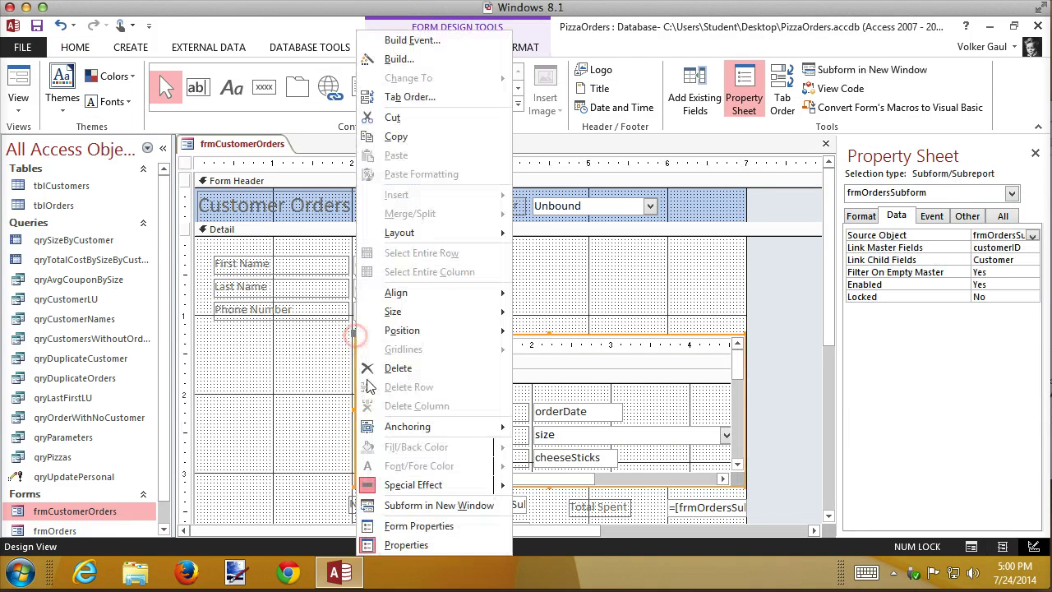
{"action": "left_click", "coordinate": [432, 510]}
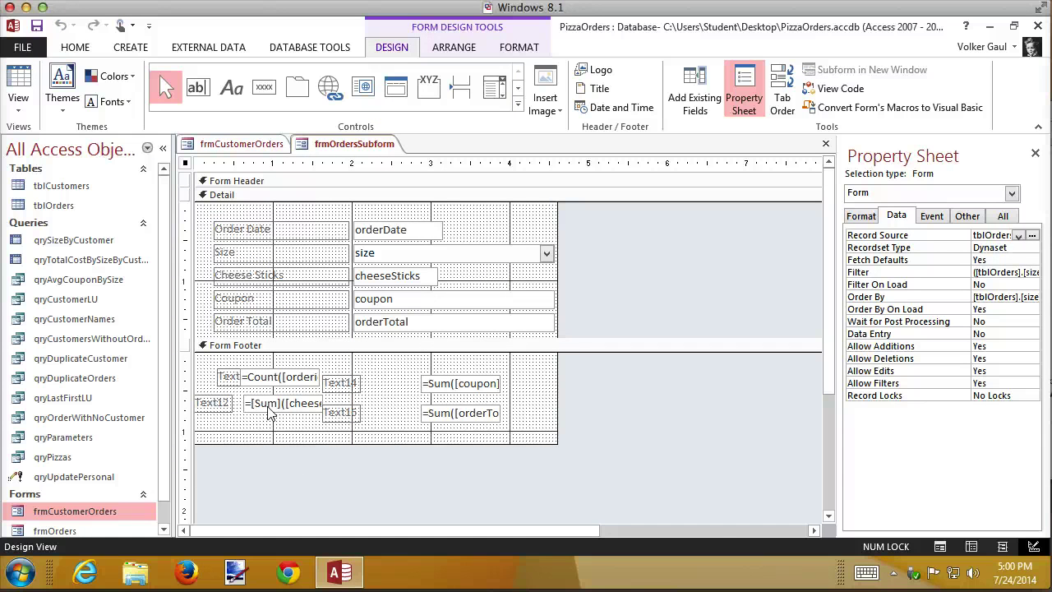
Correct the Control Source of txtTotalCheeseSticks in the subform footer to =Sum([cheeseSticks]) by removing the brackets around Sum.
{"action": "left_click", "coordinate": [270, 413]}
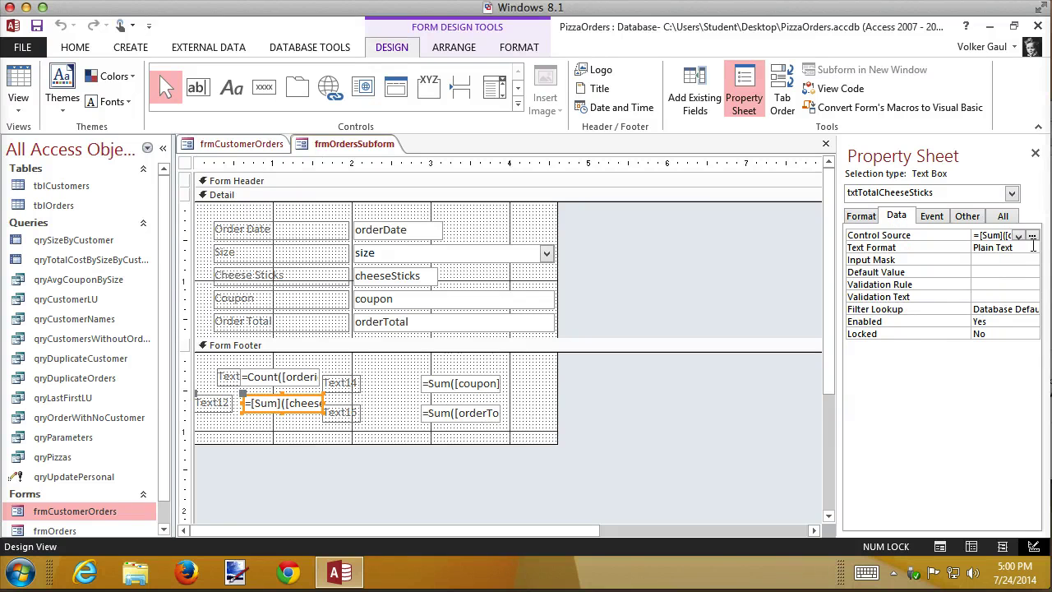
{"action": "left_click", "coordinate": [1032, 236]}
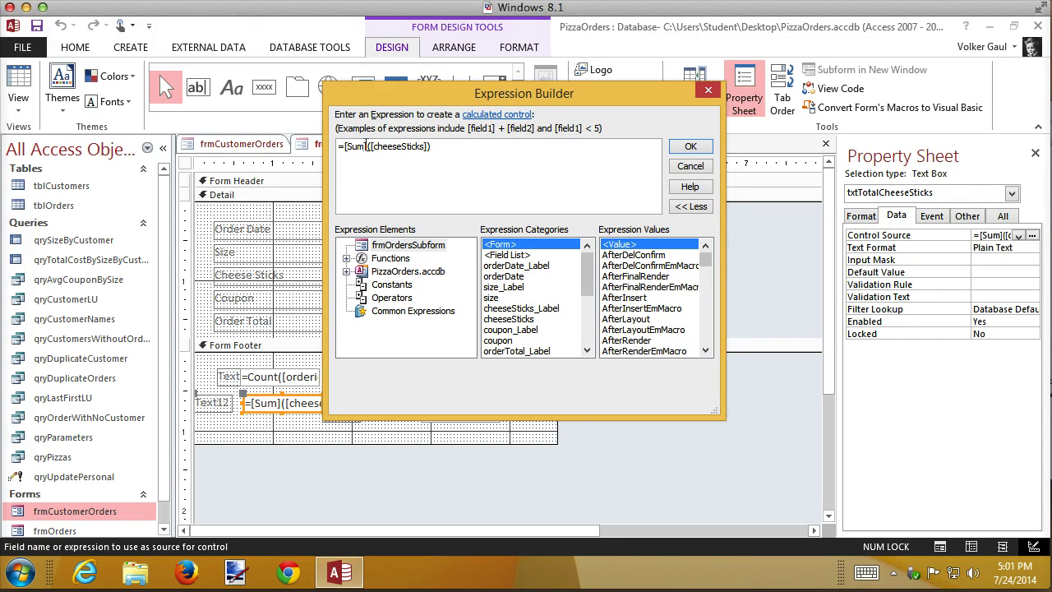
{"action": "left_click", "coordinate": [366, 147]}
{"action": "key", "text": "Delete"}
{"action": "key", "text": "BackSpace"}
{"action": "left_click", "coordinate": [689, 146]}
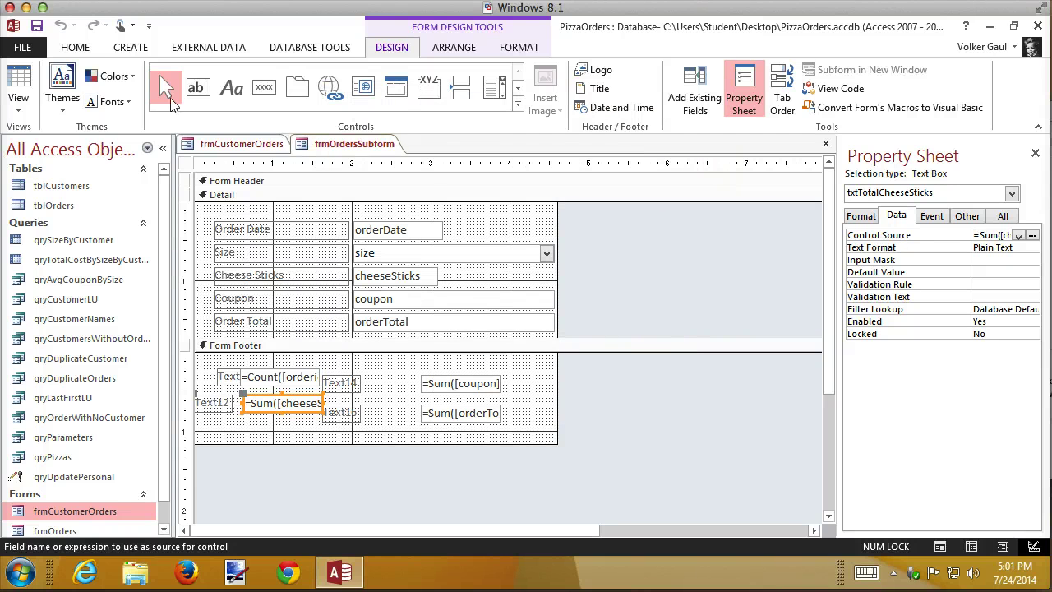
Save and close frmOrdersSubform, and check the totals on frmCustomerOrders in Form View.
{"action": "left_click", "coordinate": [36, 25]}
{"action": "left_click", "coordinate": [826, 144]}
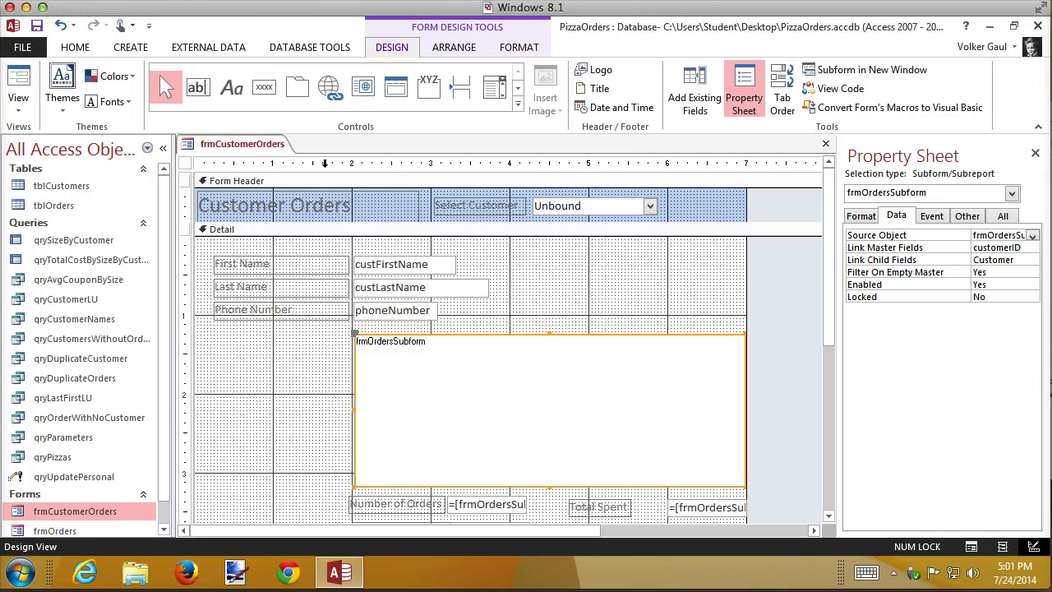
{"action": "left_click", "coordinate": [971, 547]}
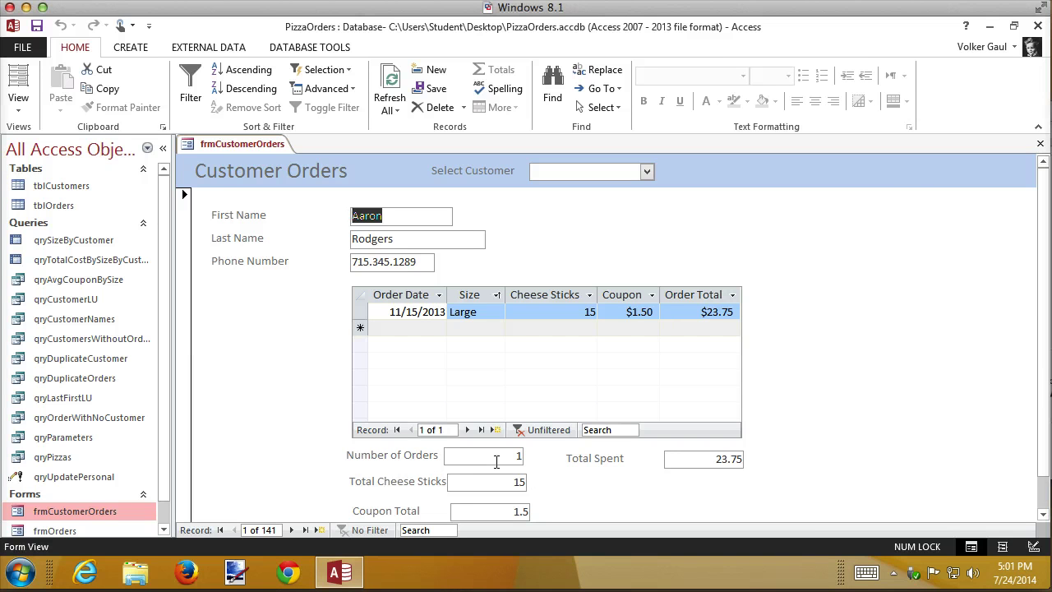
Switch frmCustomerOrders to Layout View and narrow the Number of Orders text box to fit a short number.
{"action": "left_click", "coordinate": [1002, 547]}
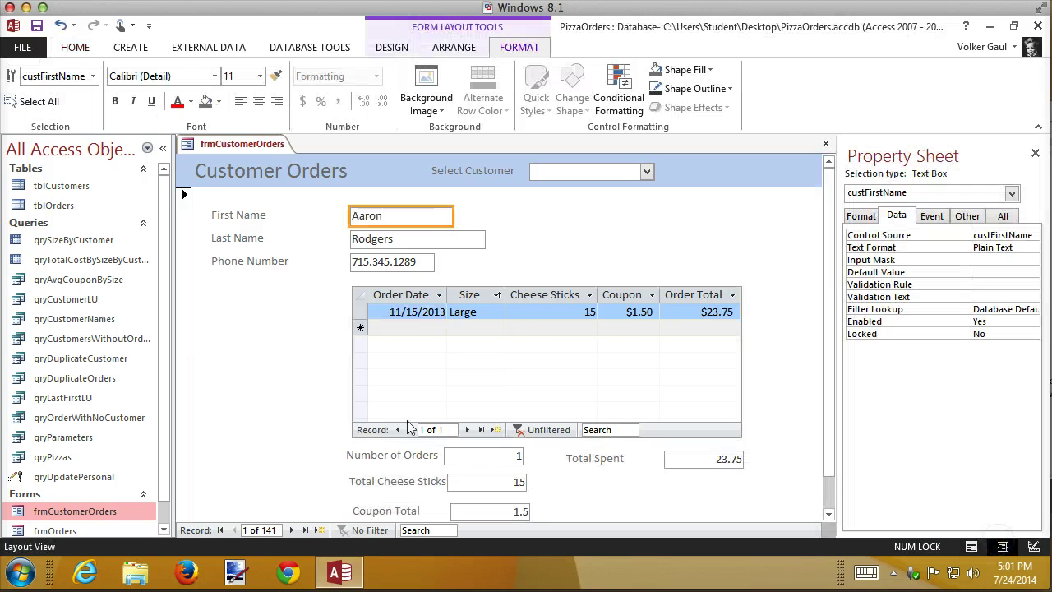
{"action": "left_click", "coordinate": [473, 455]}
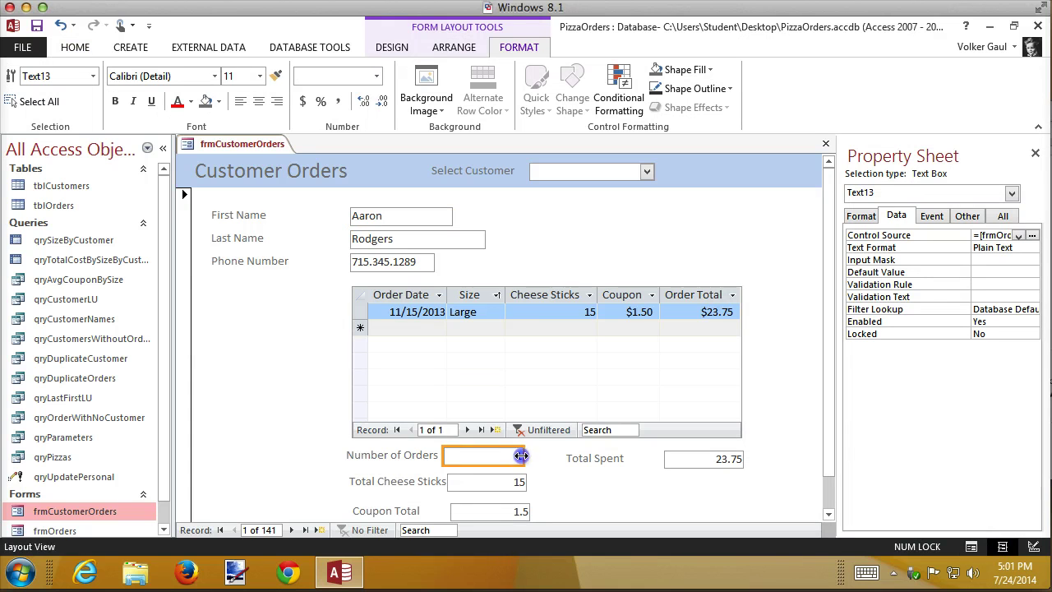
{"action": "left_click_drag", "start_coordinate": [521, 456], "coordinate": [467, 455]}
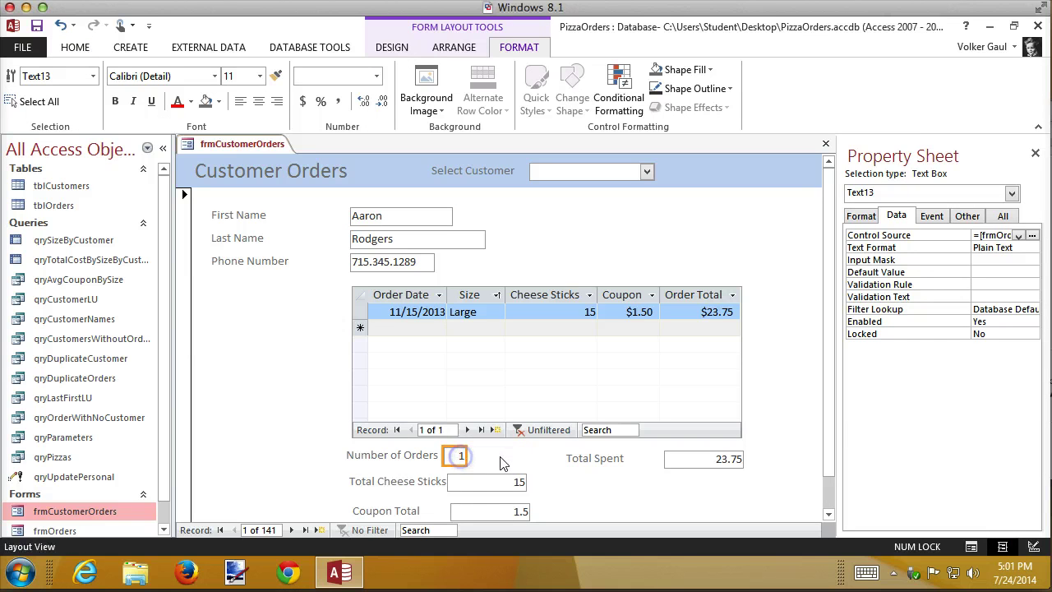
Move the Number of Orders label and text box together to the left of the subform, level with its first order row.
{"action": "left_click", "coordinate": [352, 458]}
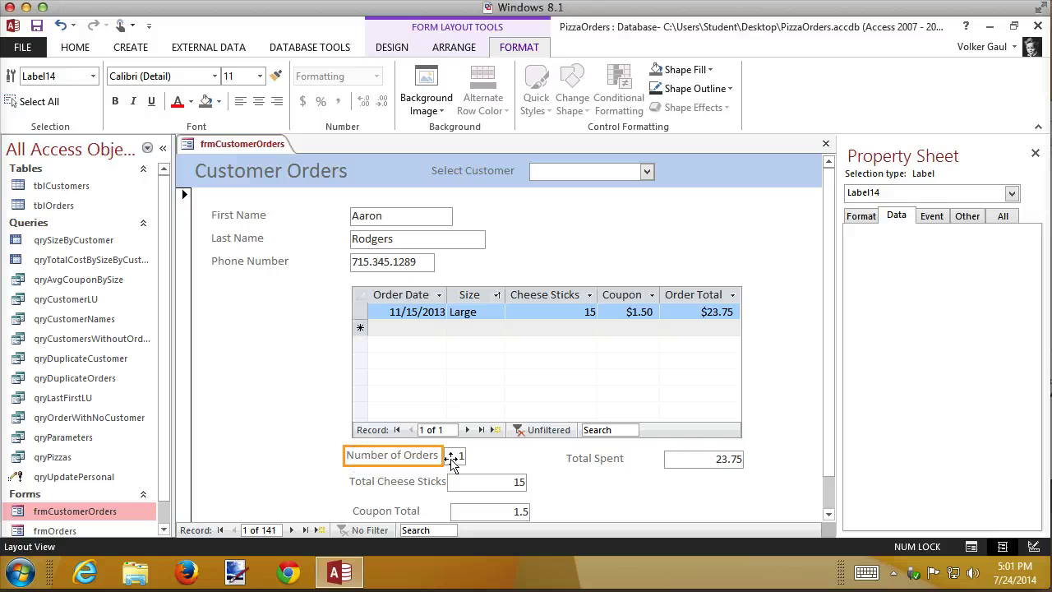
{"action": "left_click", "coordinate": [453, 458], "text": "shift"}
{"action": "left_click_drag", "start_coordinate": [453, 459], "coordinate": [311, 301]}
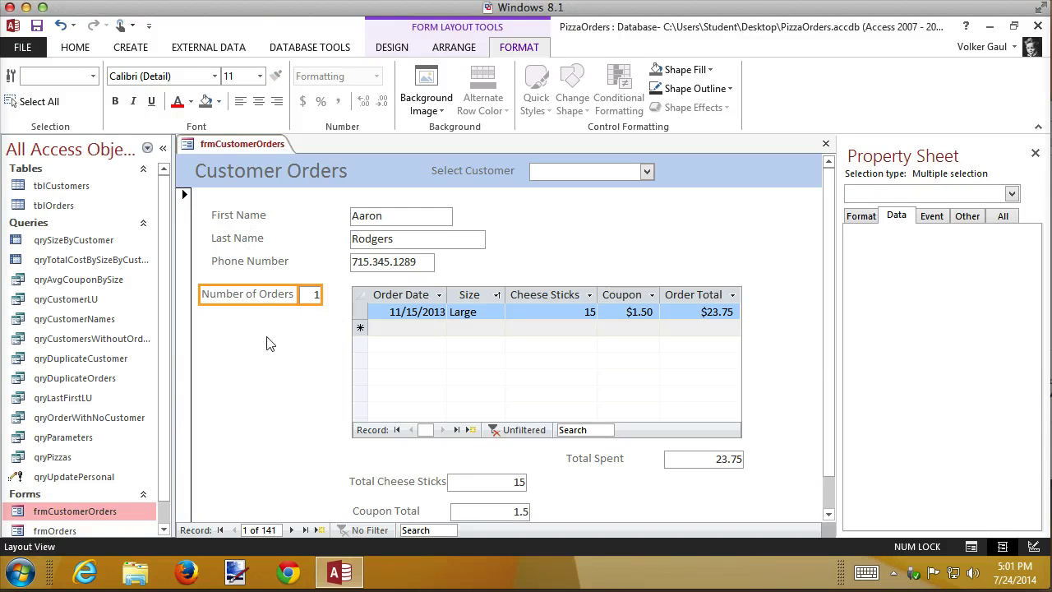
{"action": "left_click_drag", "start_coordinate": [233, 303], "coordinate": [258, 315]}
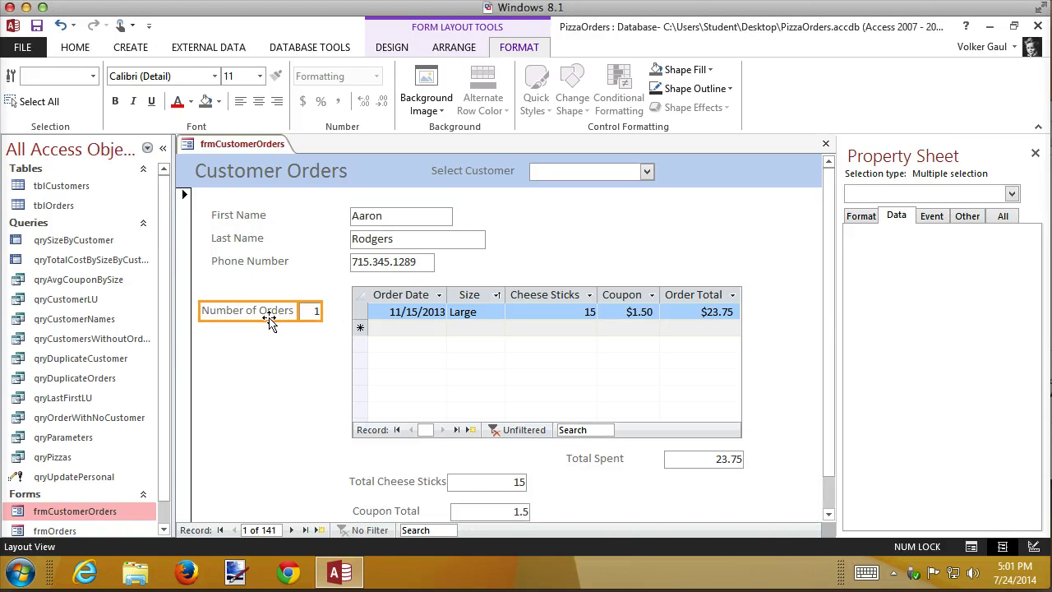
Nudge the Number of Orders label right so it lines up with the First Name, Last Name and Phone Number labels.
{"action": "left_click", "coordinate": [270, 339]}
{"action": "left_click", "coordinate": [263, 314]}
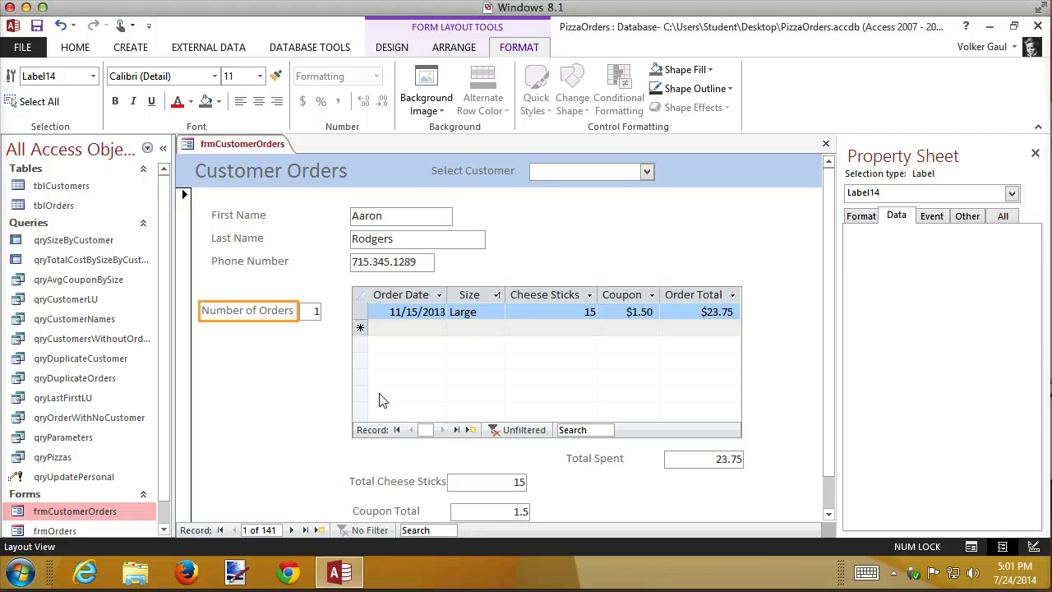
{"action": "key", "text": "Right"}
{"action": "key", "text": "Right"}
{"action": "key", "text": "Right"}
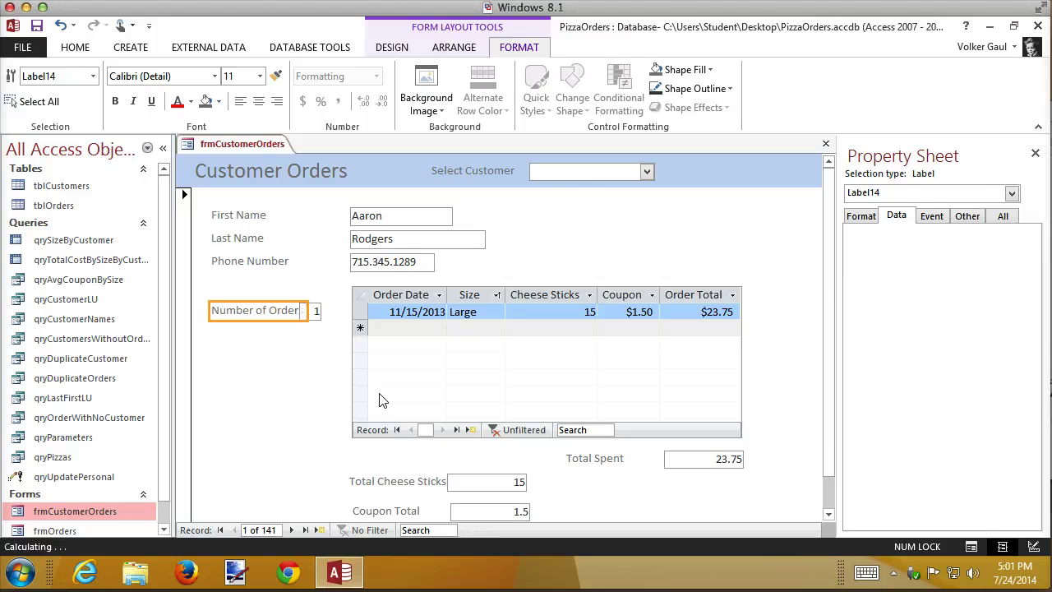
{"action": "left_click", "coordinate": [325, 318]}
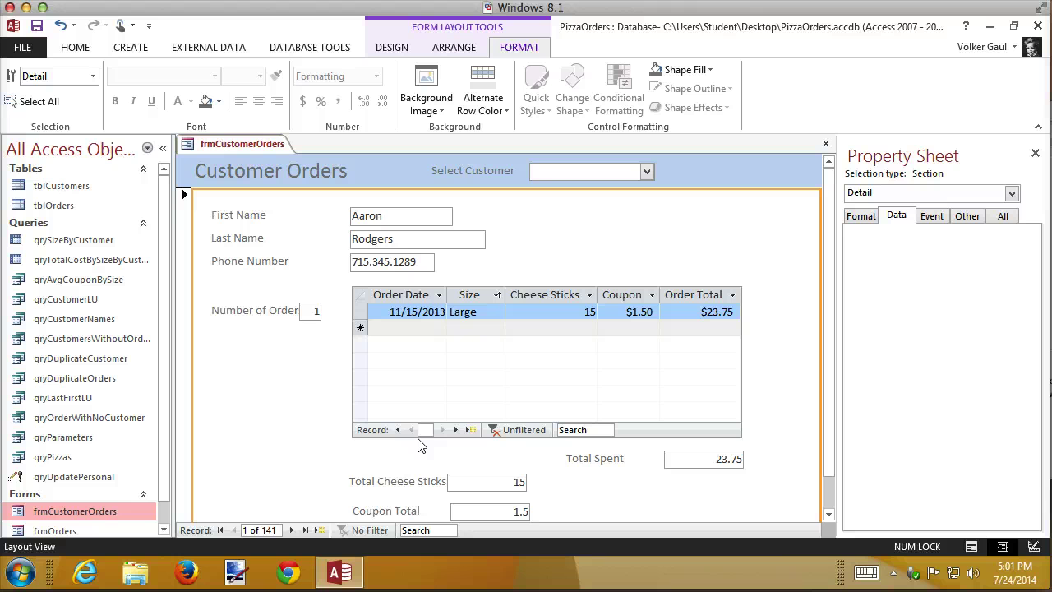
Nudge the Number of Orders text box right until it clears the end of its label.
{"action": "left_click", "coordinate": [315, 311]}
{"action": "key", "text": "Right"}
{"action": "key", "text": "Right"}
{"action": "key", "text": "Right"}
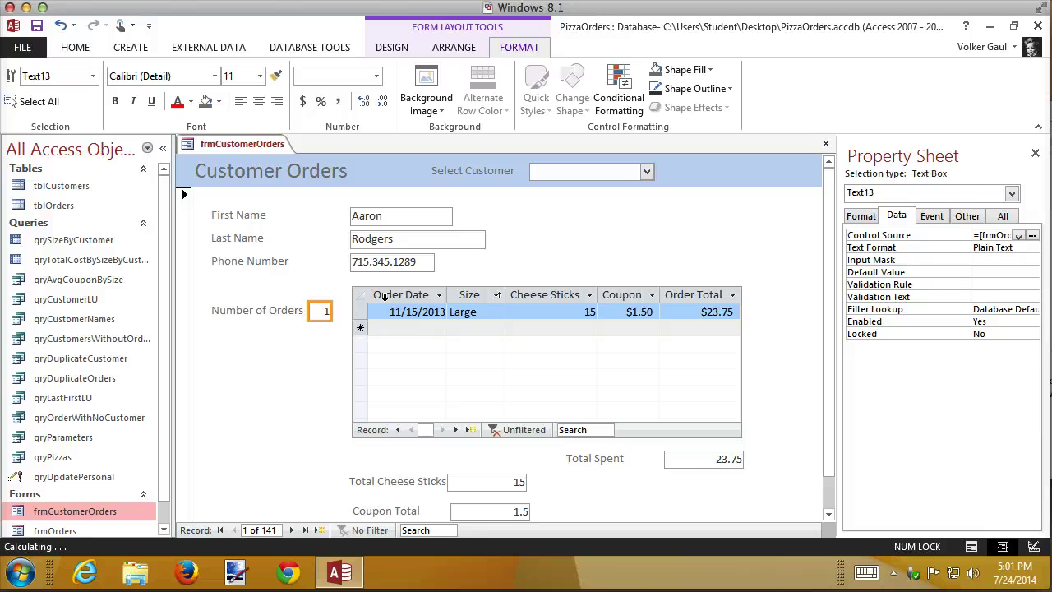
{"action": "left_click", "coordinate": [298, 361]}
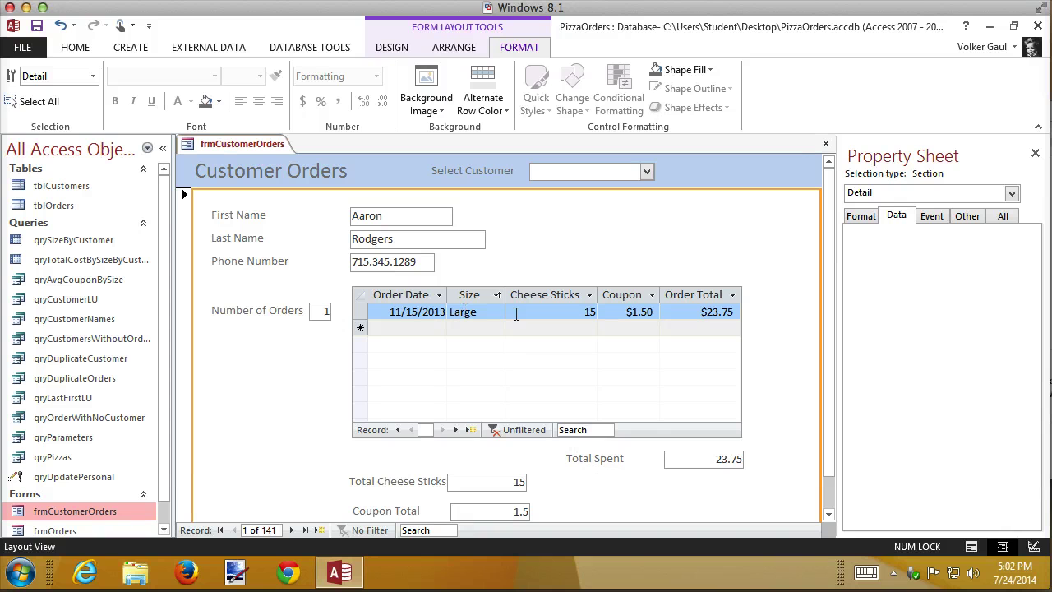
Change the caption of the Total Spent label below the subform to Total.
{"action": "left_click", "coordinate": [598, 465]}
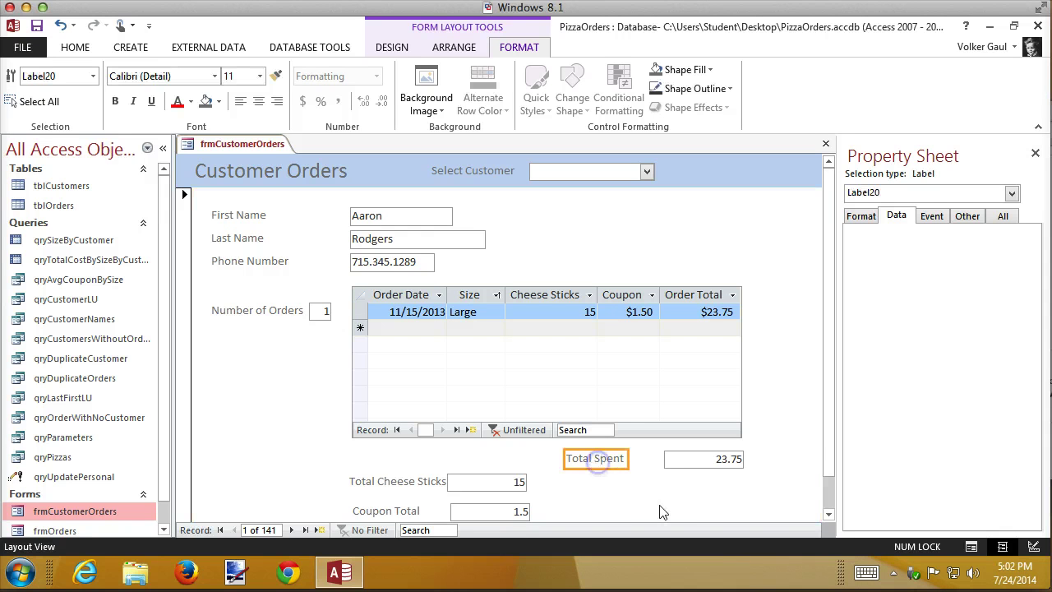
{"action": "key", "text": "F2"}
{"action": "type", "text": "Toal"}
{"action": "key", "text": "BackSpace"}
{"action": "key", "text": "BackSpace"}
{"action": "key", "text": "BackSpace"}
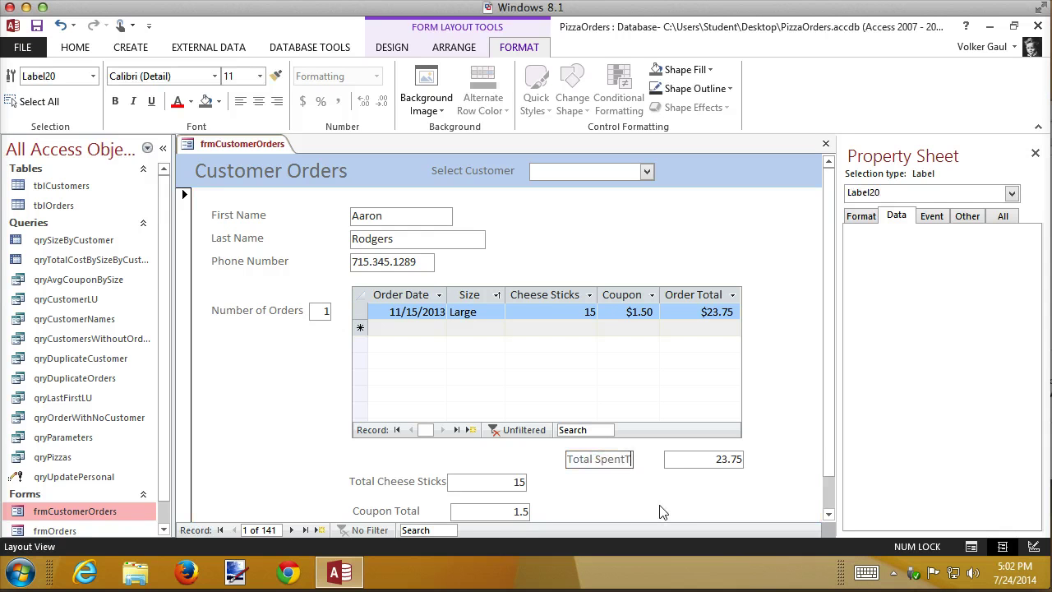
{"action": "key", "text": "Return"}
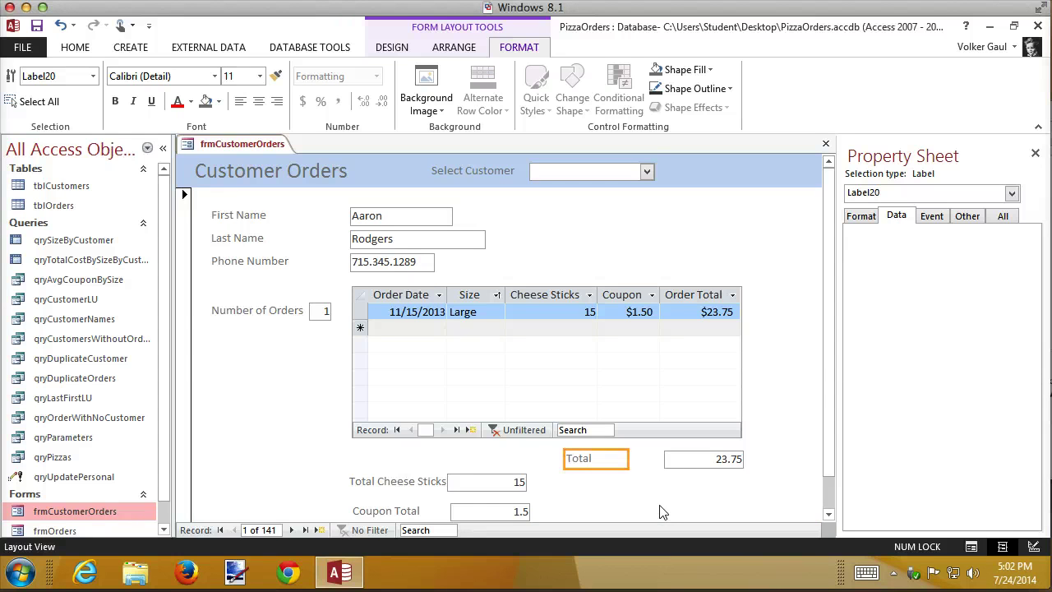
Move the Total label left so it sits below the subform's Size column, ahead of the Cheese Sticks column.
{"action": "left_click", "coordinate": [663, 511]}
{"action": "left_click_drag", "start_coordinate": [581, 461], "coordinate": [492, 460]}
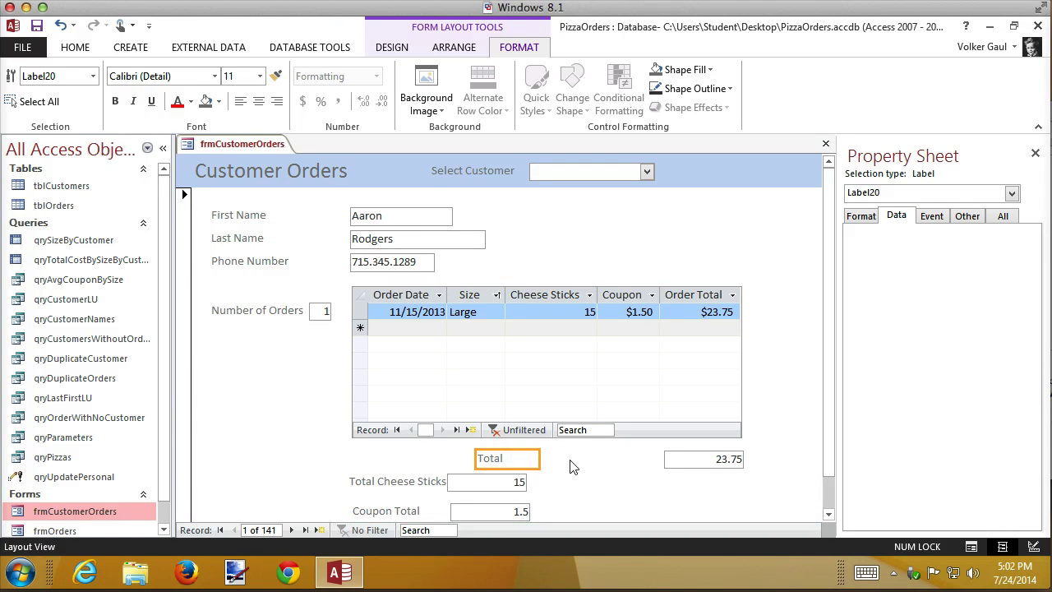
{"action": "key", "text": "Left"}
{"action": "key", "text": "Left"}
{"action": "key", "text": "Left"}
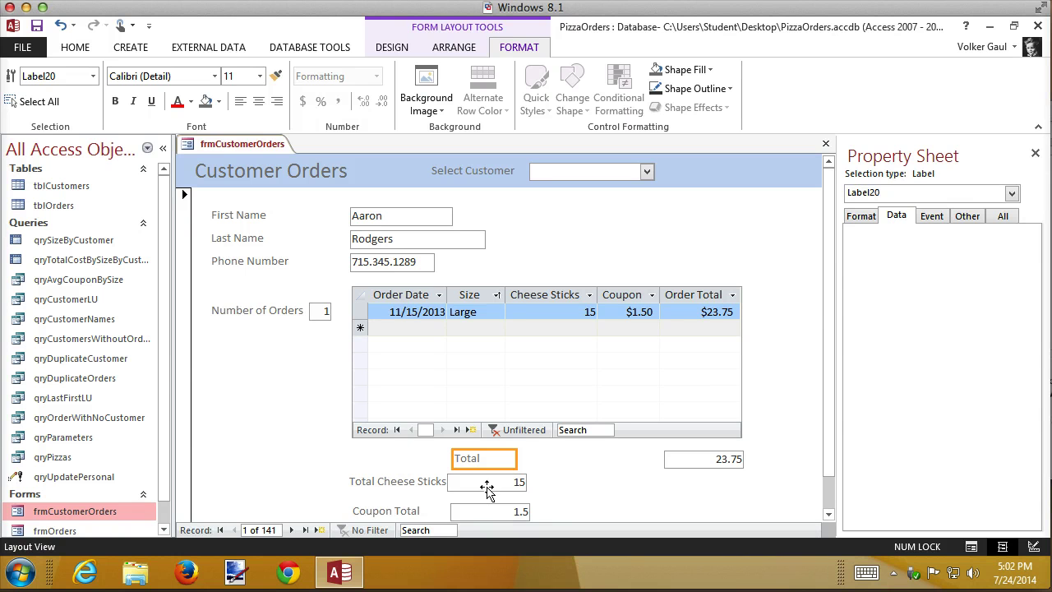
Move the cheese sticks total text box up beside the Total label, under the subform's Cheese Sticks column.
{"action": "left_click", "coordinate": [665, 459]}
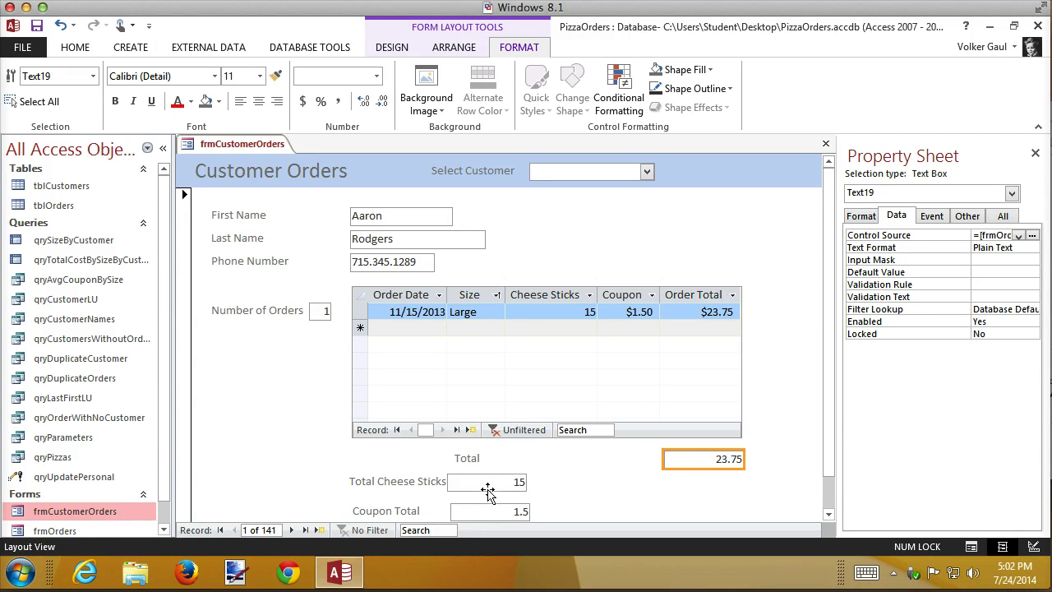
{"action": "left_click_drag", "start_coordinate": [488, 485], "coordinate": [539, 465]}
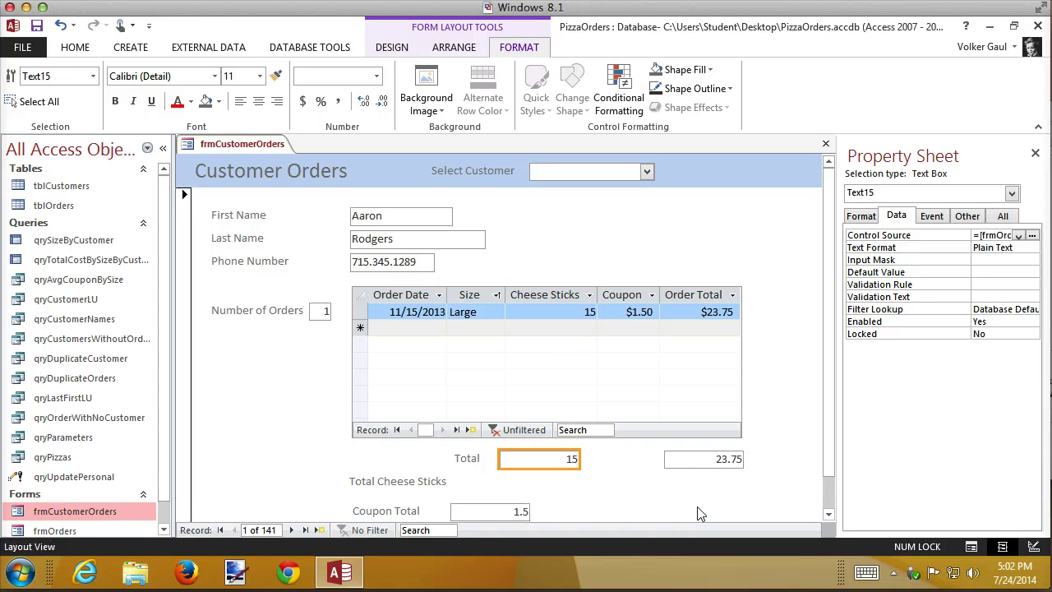
{"action": "key", "text": "Right"}
Move the coupon total text box under the subform's Coupon column and narrow it to fit before the order total.
{"action": "left_click", "coordinate": [475, 512]}
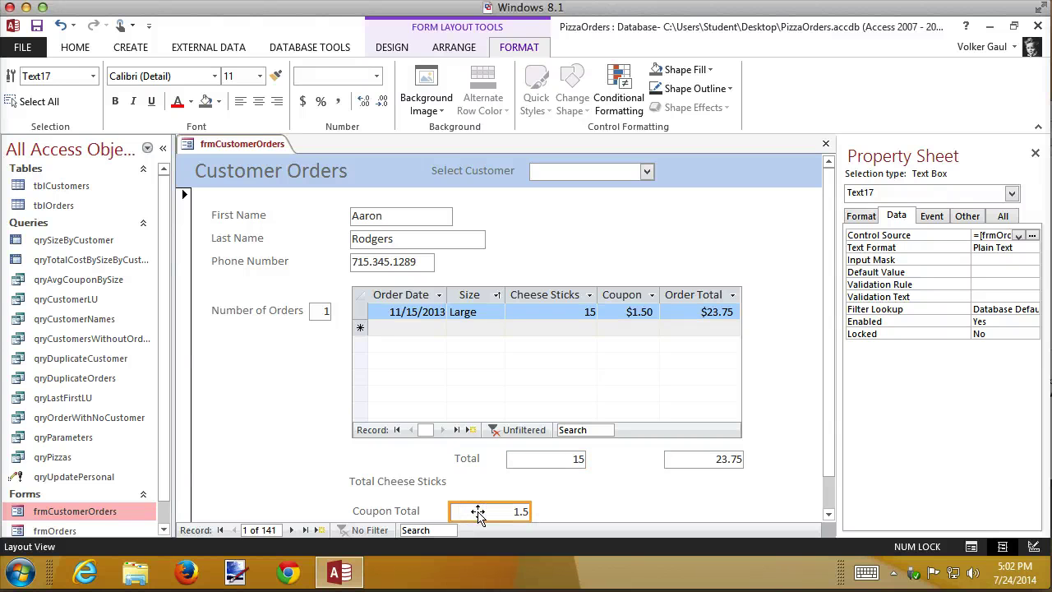
{"action": "left_click_drag", "start_coordinate": [477, 513], "coordinate": [633, 461]}
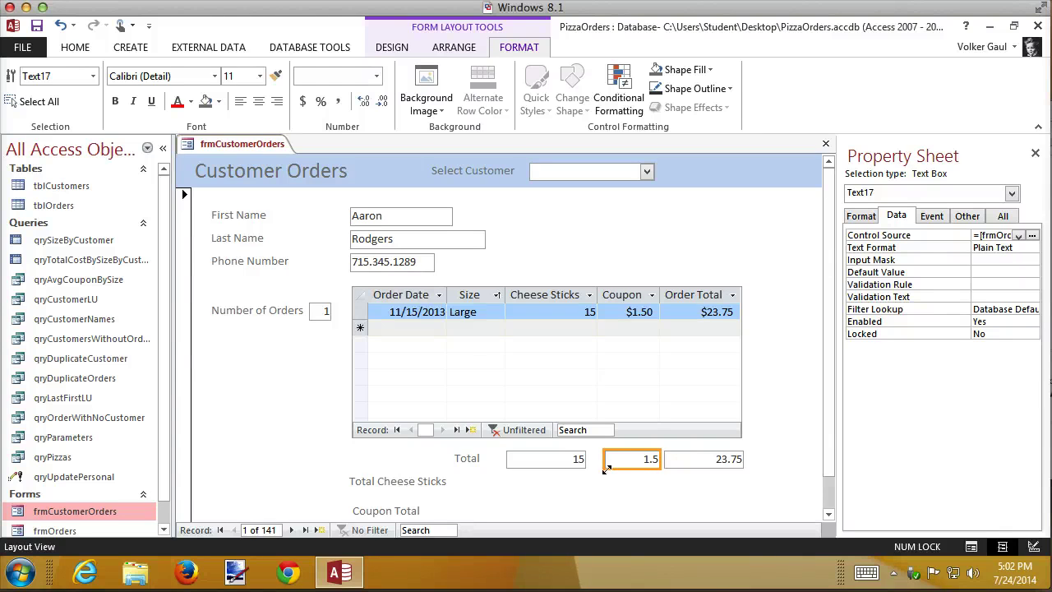
{"action": "left_click", "coordinate": [601, 498]}
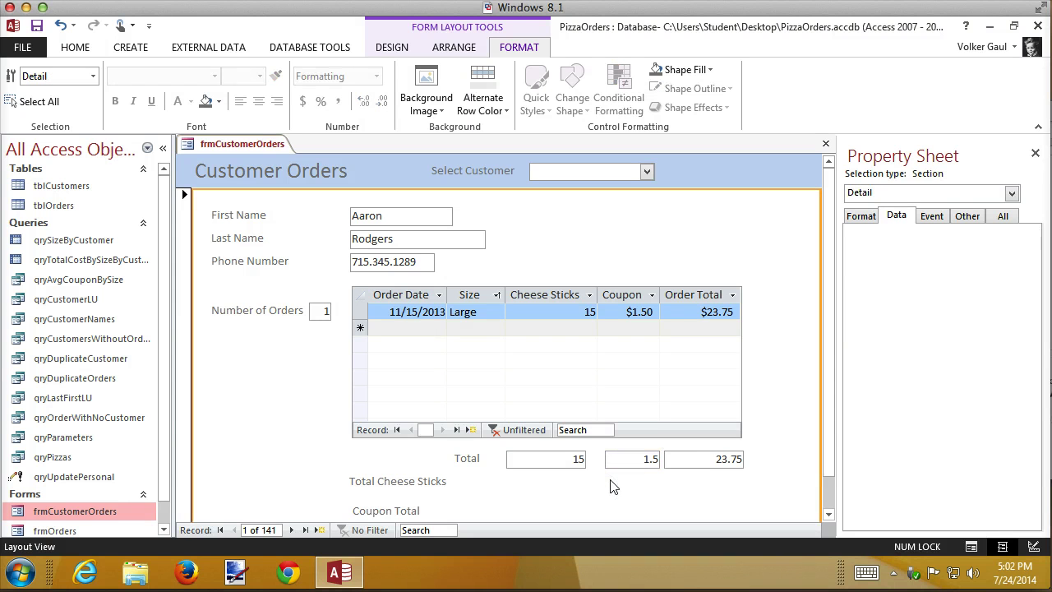
Delete the leftover Total Cheese Sticks and Coupon Total labels below the subform.
{"action": "left_click", "coordinate": [423, 485]}
{"action": "left_click", "coordinate": [409, 511], "text": "shift"}
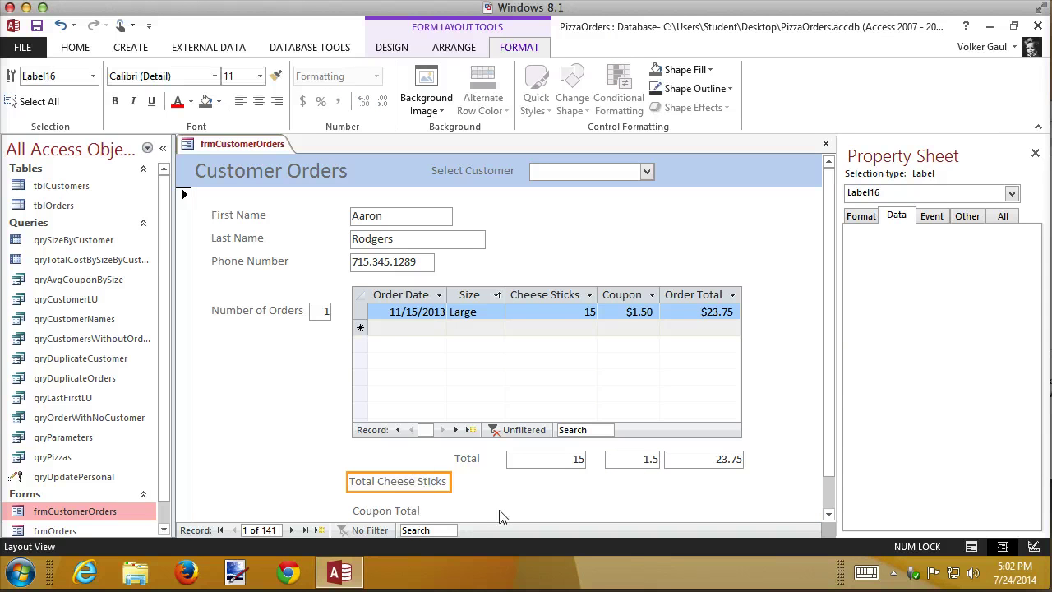
{"action": "key", "text": "Delete"}
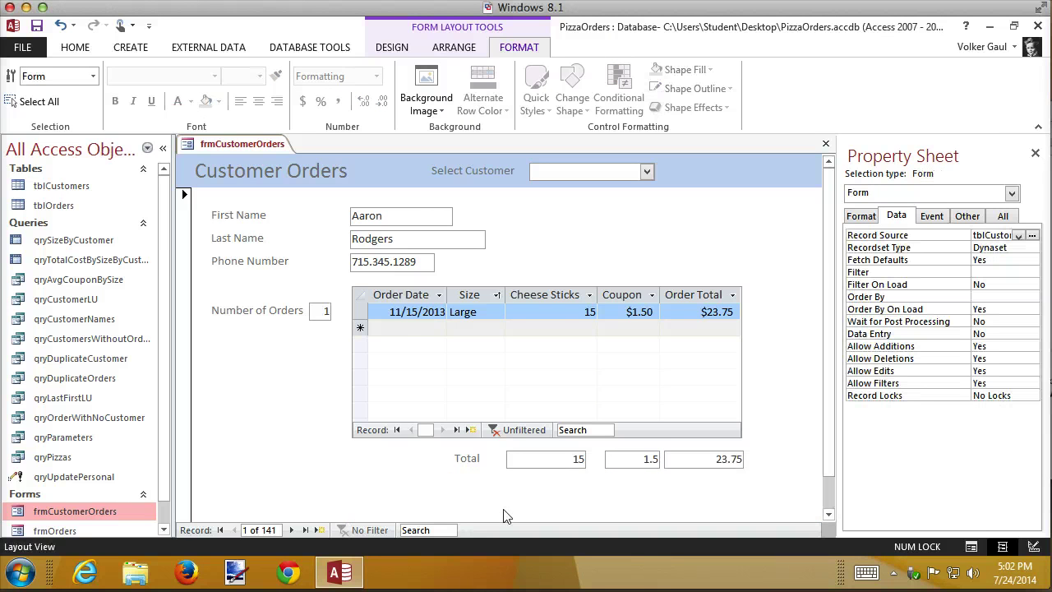
Format the coupon and order total text boxes together as Currency and set their Decimal Places.
{"action": "left_click", "coordinate": [648, 462]}
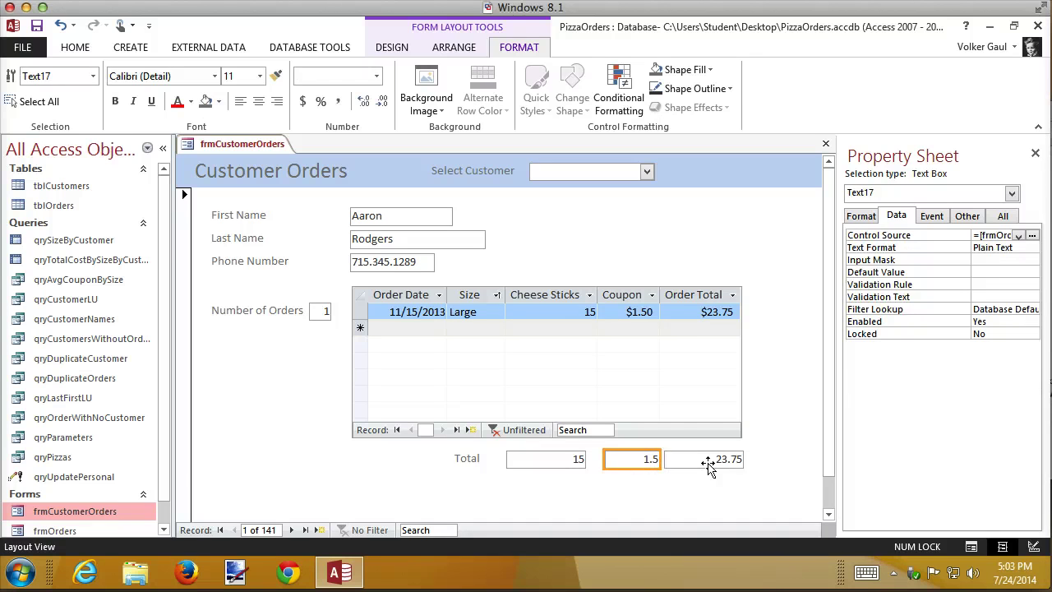
{"action": "left_click", "coordinate": [709, 462], "text": "shift"}
{"action": "left_click", "coordinate": [863, 215]}
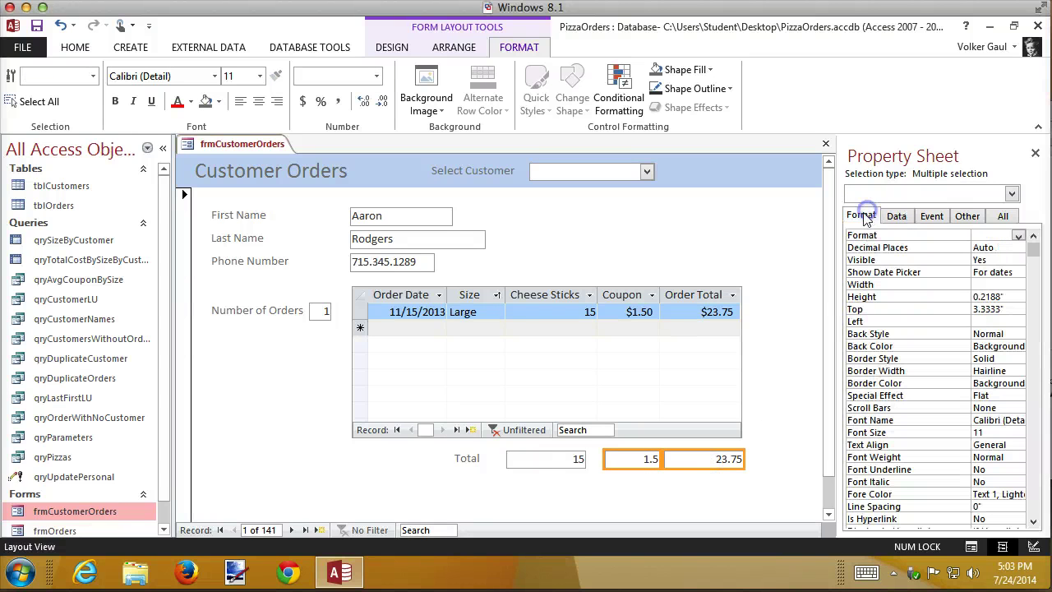
{"action": "left_click", "coordinate": [1018, 236]}
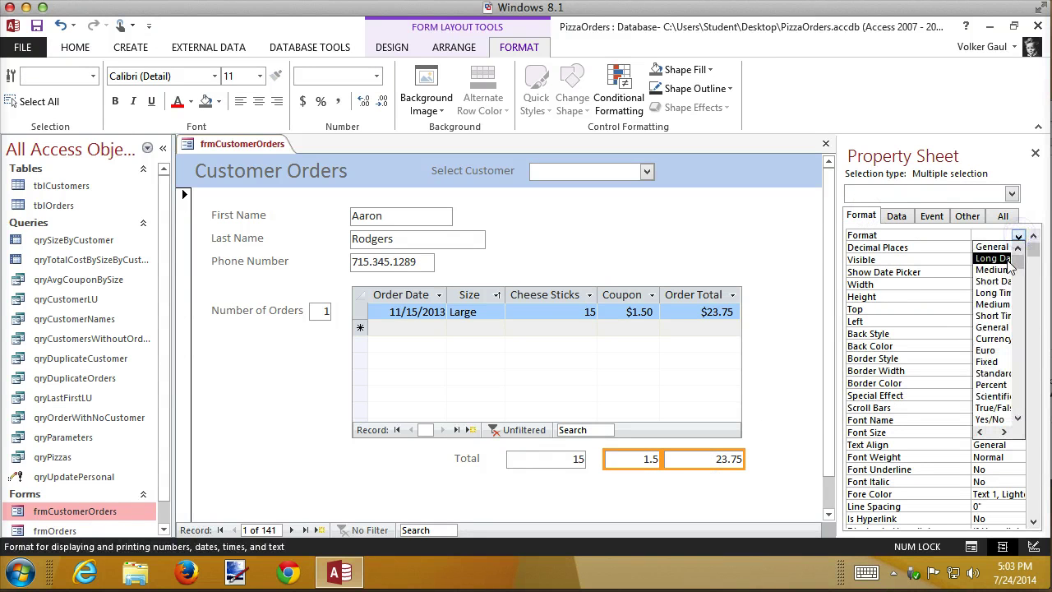
{"action": "left_click", "coordinate": [996, 337]}
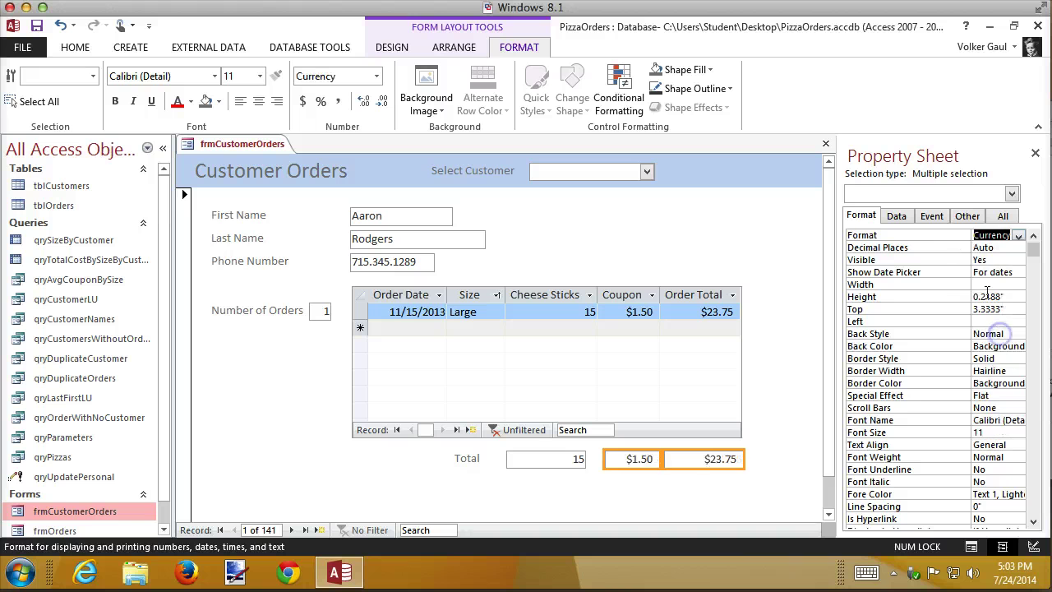
{"action": "left_click", "coordinate": [1016, 247]}
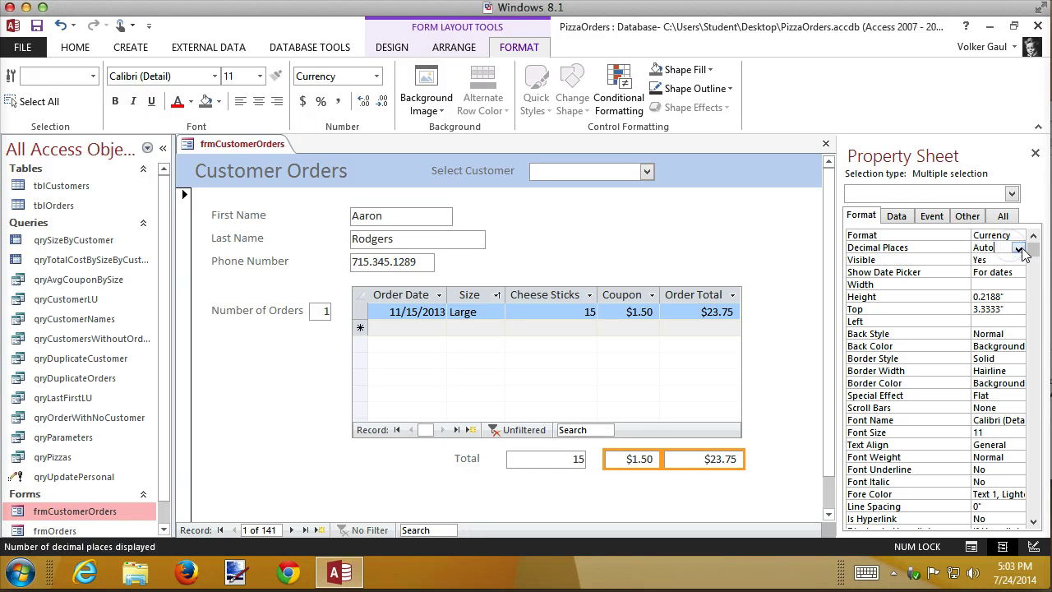
{"action": "left_click", "coordinate": [1018, 248]}
{"action": "left_click", "coordinate": [1001, 293]}
{"action": "left_click", "coordinate": [770, 376]}
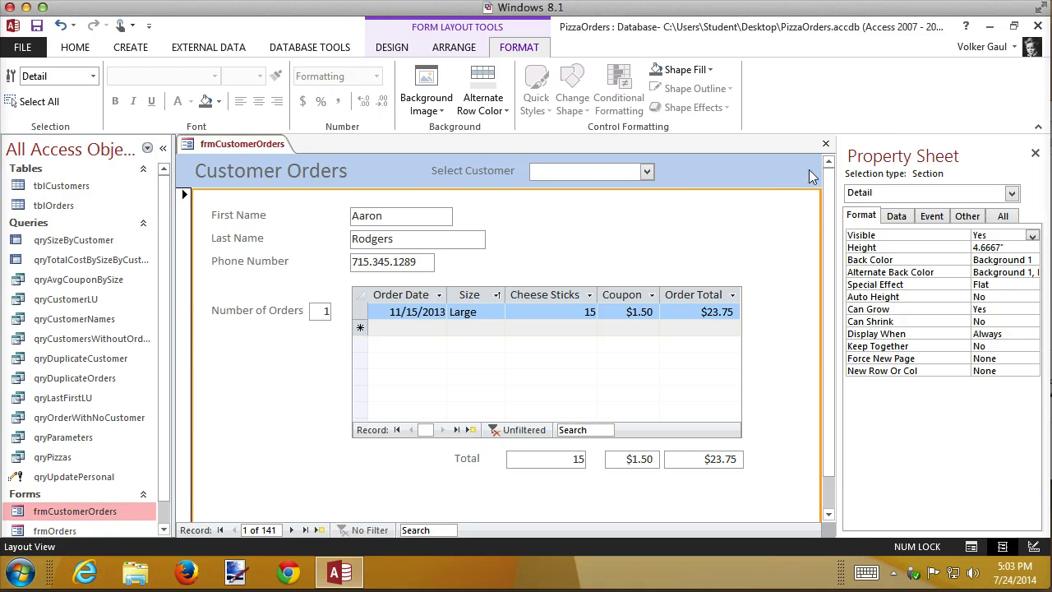
Anchor the Select Customer combo box in the form header to Top Right.
{"action": "left_click", "coordinate": [582, 171]}
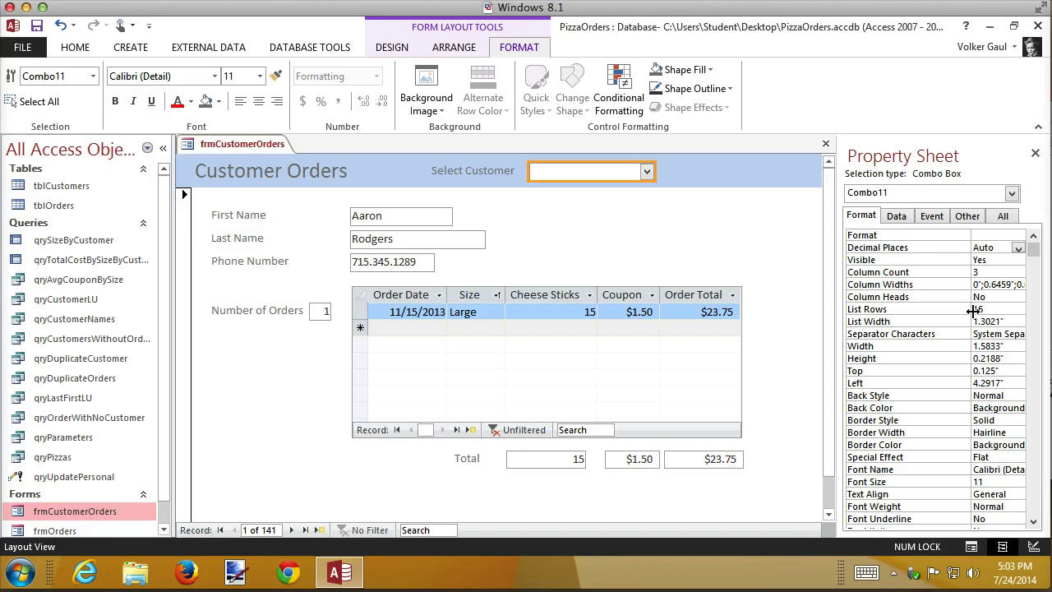
{"action": "left_click", "coordinate": [452, 47]}
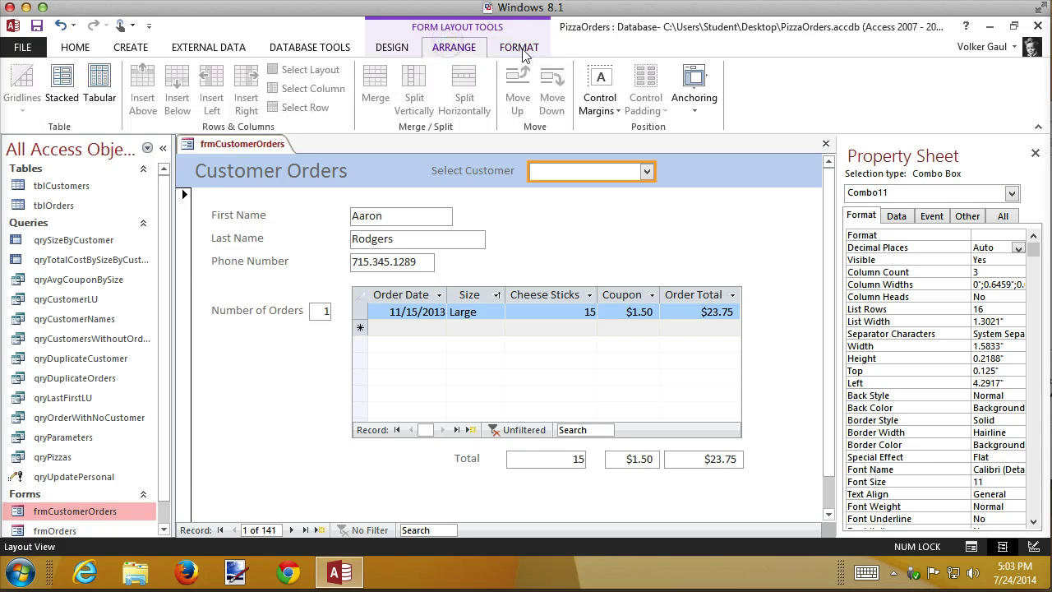
{"action": "left_click", "coordinate": [694, 98]}
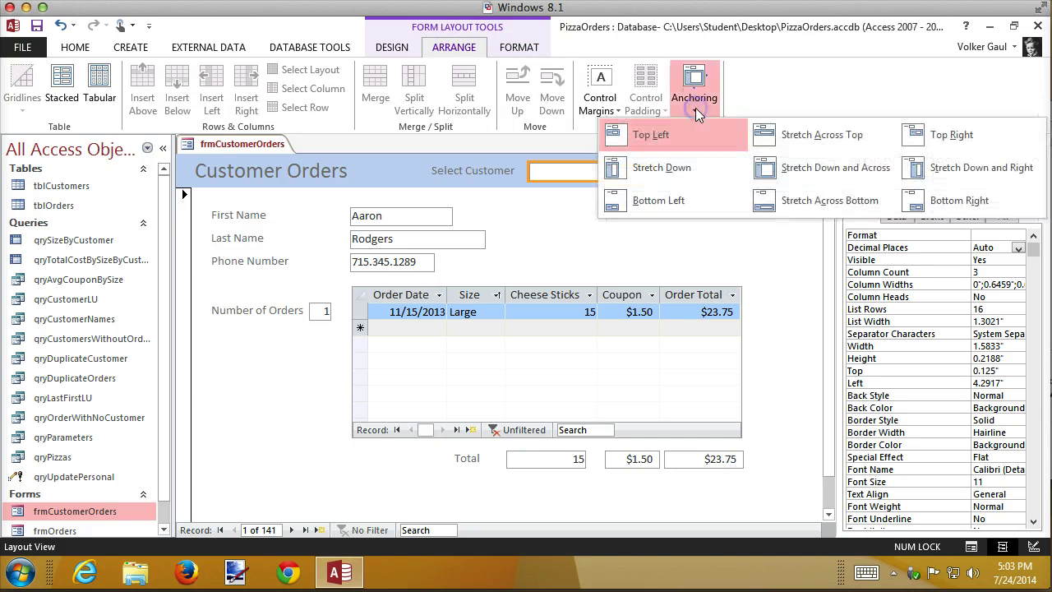
{"action": "left_click", "coordinate": [954, 134]}
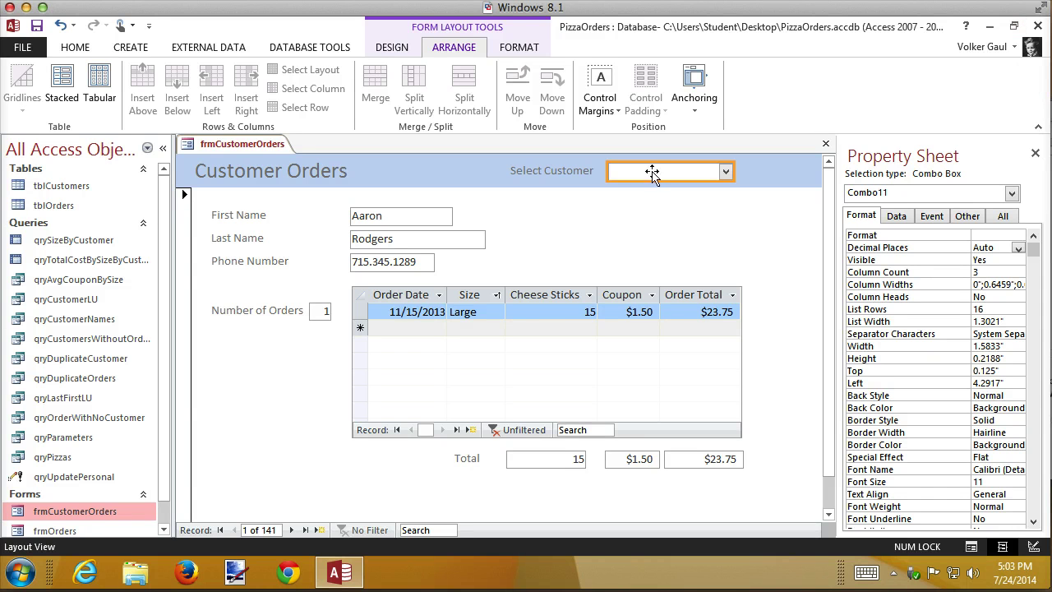
Move the Select Customer combo box to the header's right end and place its label just before it.
{"action": "left_click_drag", "start_coordinate": [653, 171], "coordinate": [747, 173]}
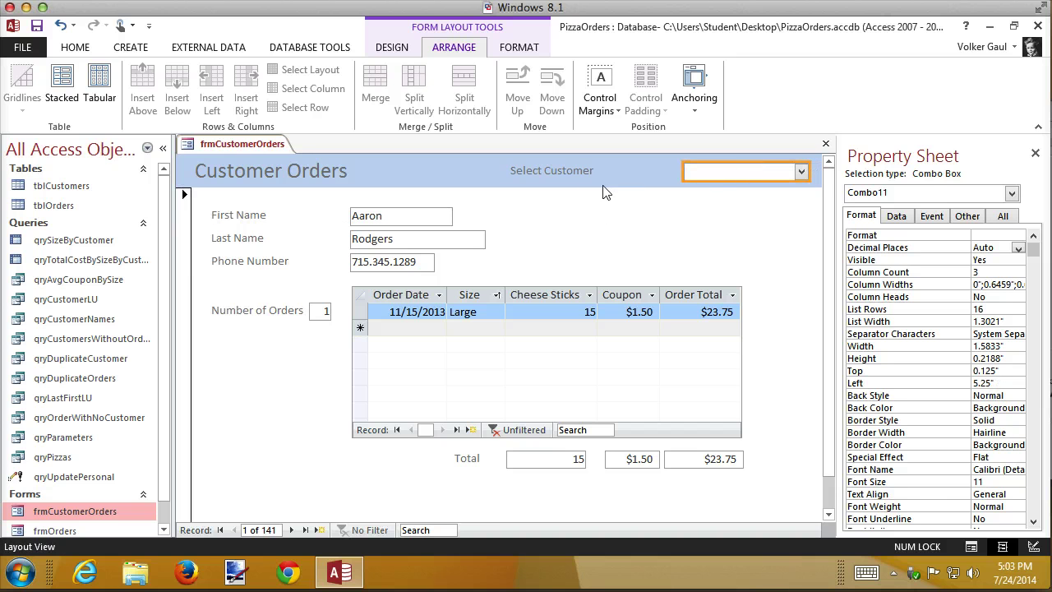
{"action": "left_click_drag", "start_coordinate": [582, 171], "coordinate": [580, 173]}
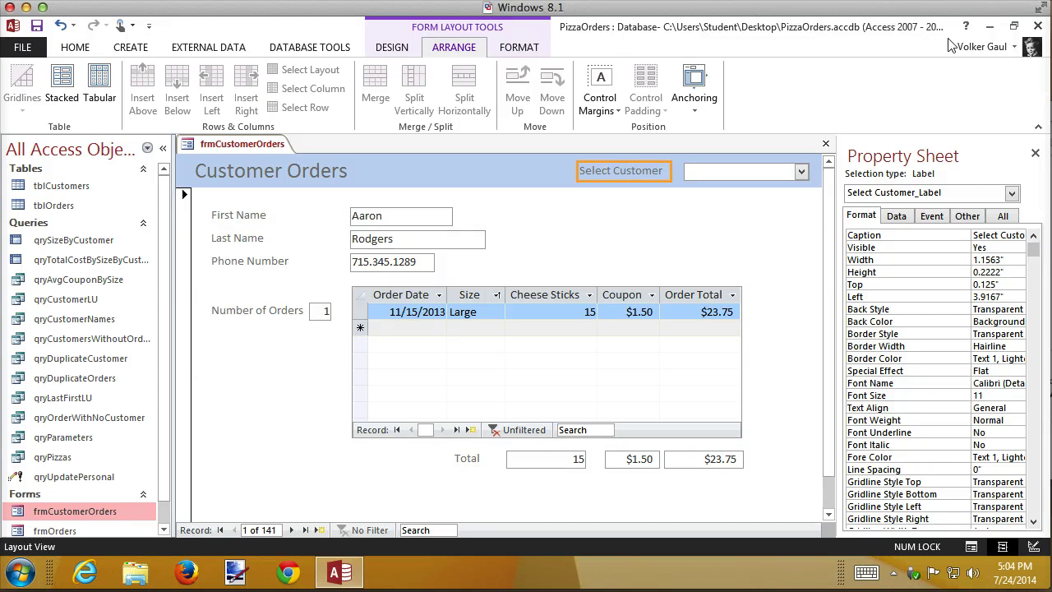
Close the Property Sheet, then restore and maximize the window to check the anchoring of the Select Customer controls.
{"action": "left_click", "coordinate": [1036, 154]}
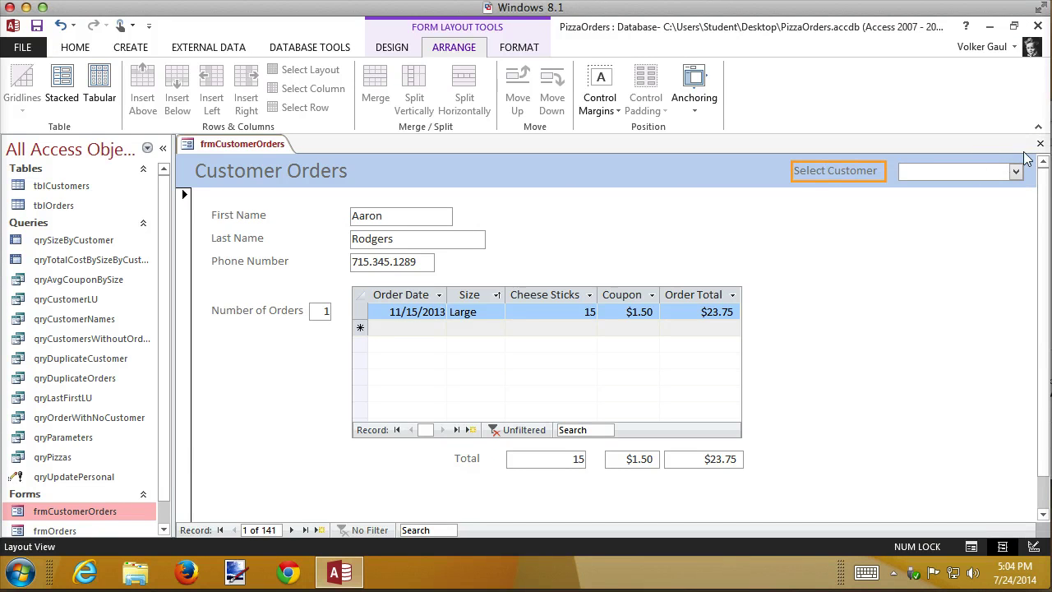
{"action": "left_click", "coordinate": [1015, 27]}
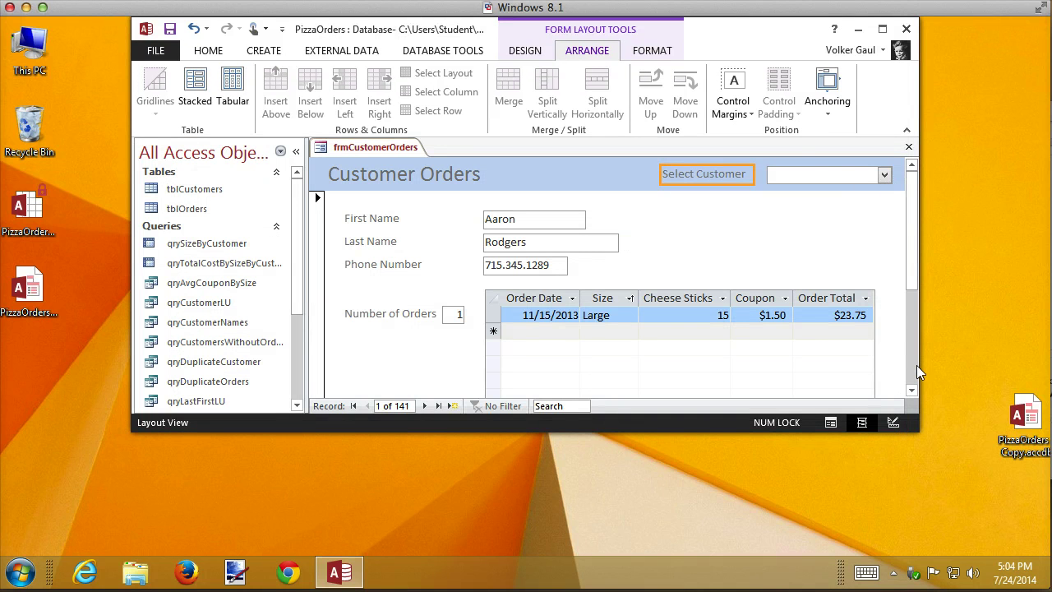
{"action": "left_click", "coordinate": [882, 29]}
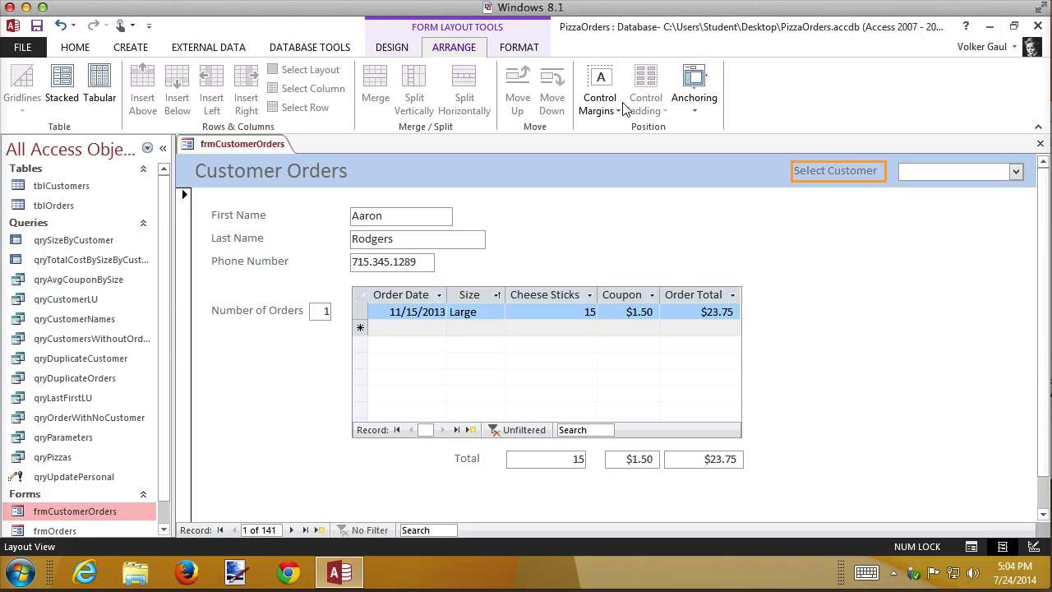
Show the Property Sheet for the orders subform's form and set its Navigation Caption to Order.
{"action": "left_click", "coordinate": [392, 48]}
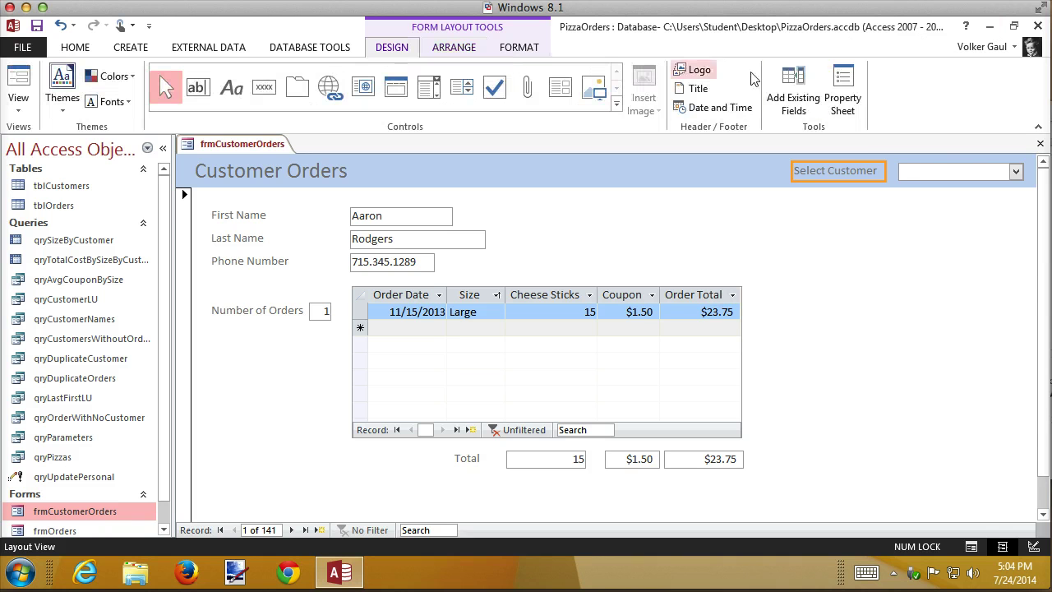
{"action": "left_click", "coordinate": [840, 90]}
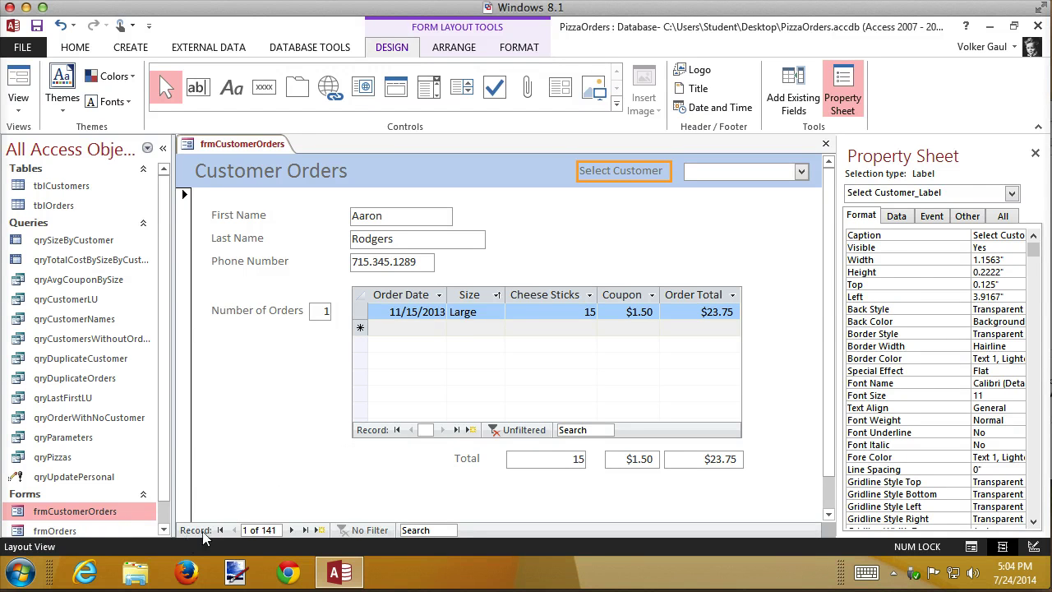
{"action": "left_click", "coordinate": [371, 431]}
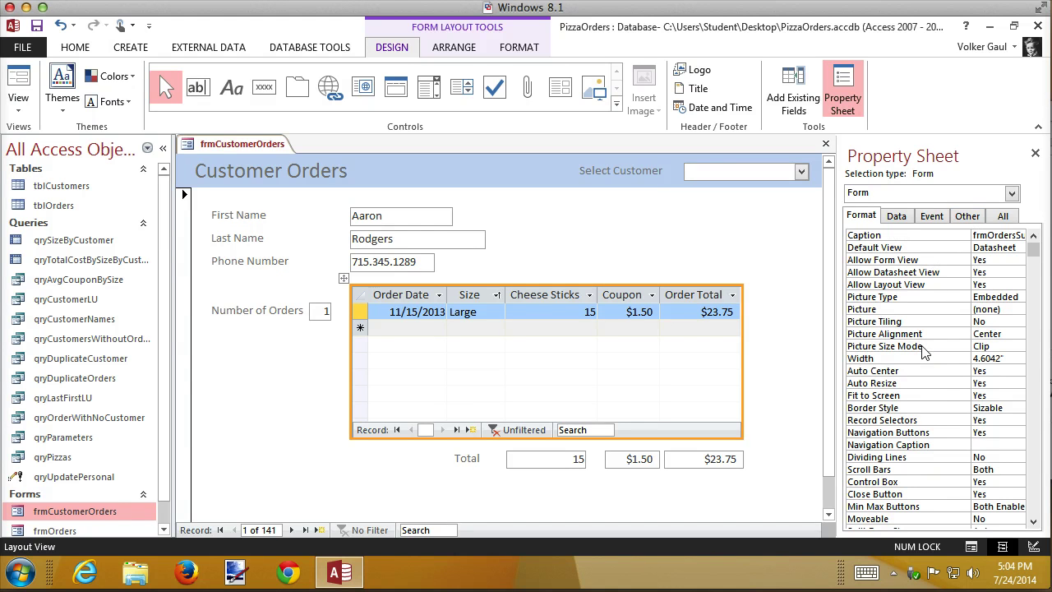
{"action": "left_click", "coordinate": [893, 445]}
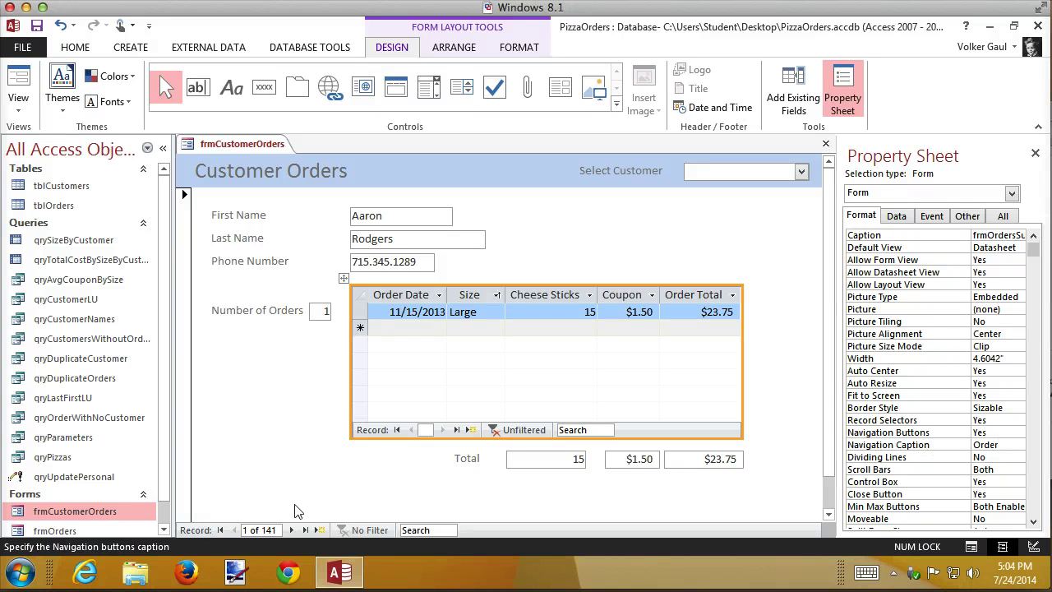
Select the main frmCustomerOrders form and set its Navigation Caption to Customer.
{"action": "left_click", "coordinate": [200, 532]}
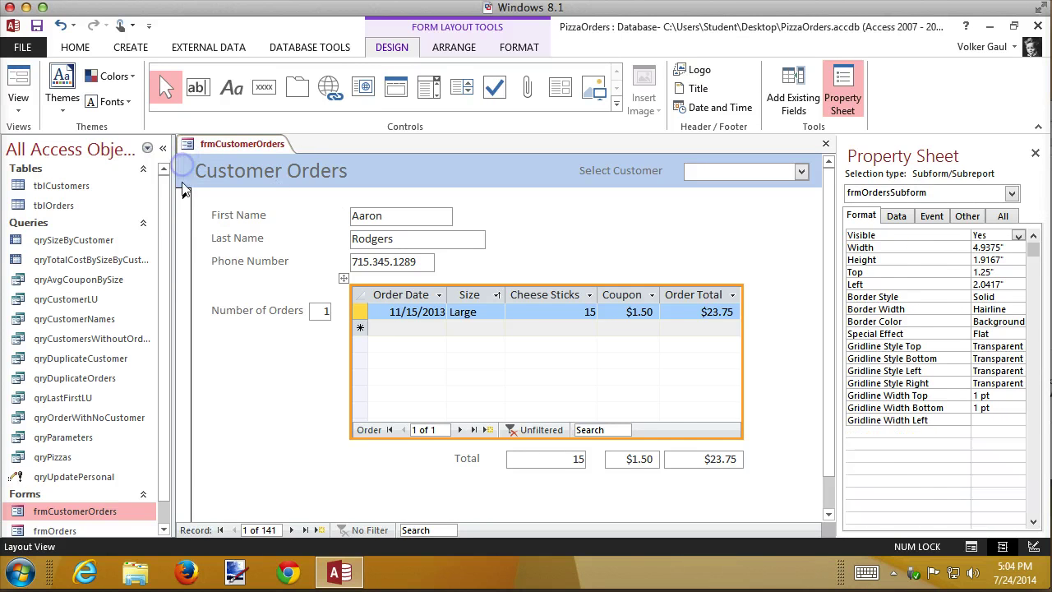
{"action": "left_click", "coordinate": [205, 407]}
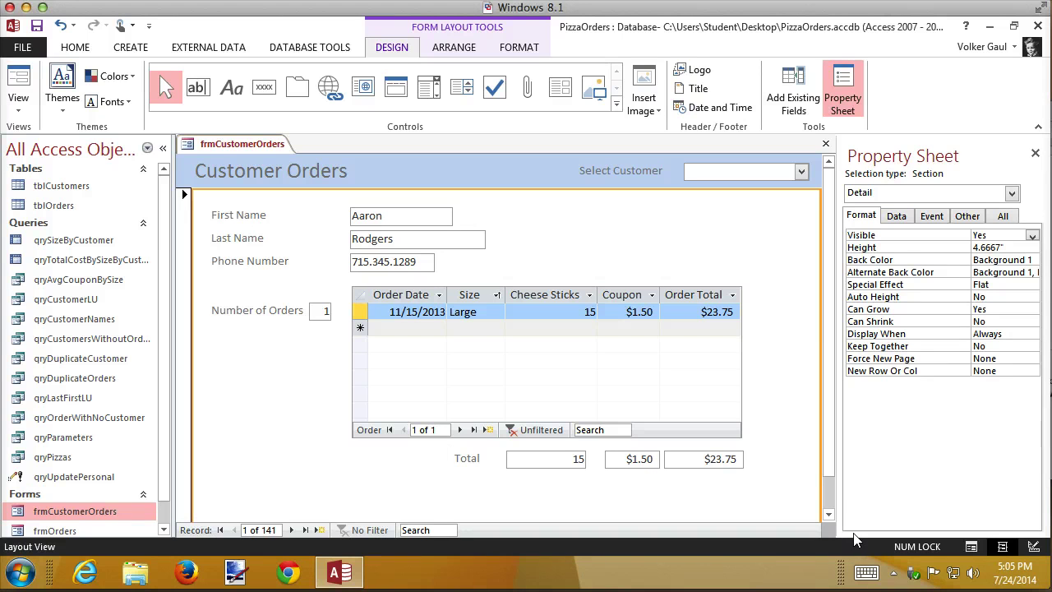
{"action": "left_click", "coordinate": [183, 202]}
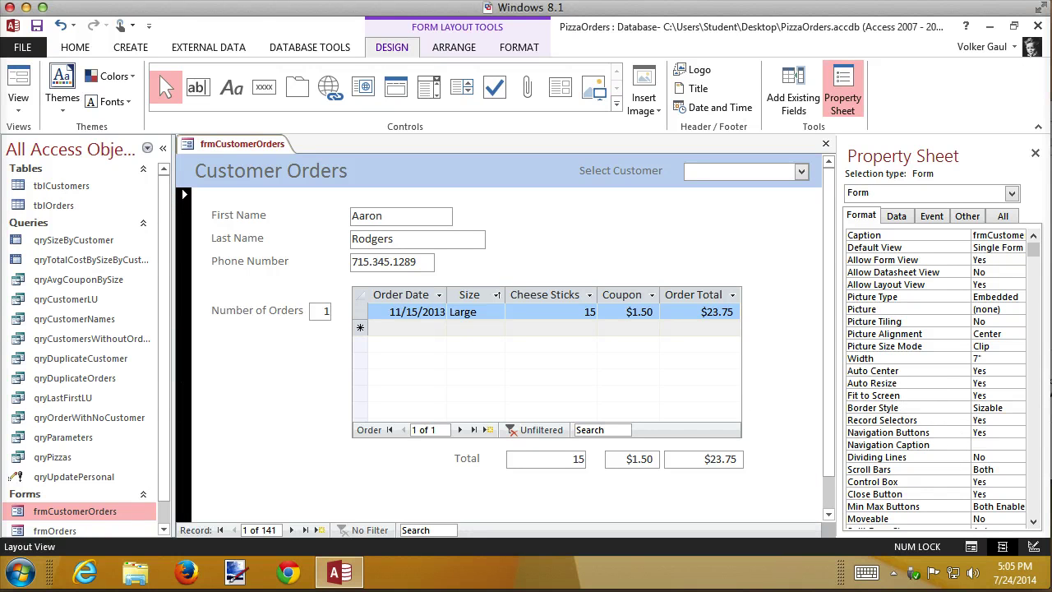
{"action": "left_click", "coordinate": [991, 443]}
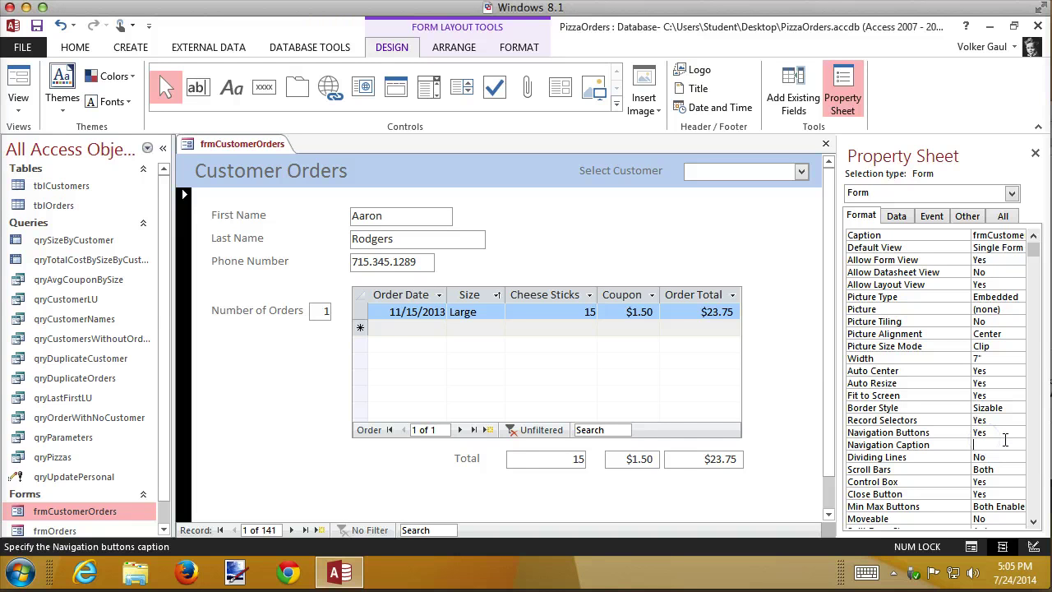
{"action": "type", "text": "Customer"}
{"action": "key", "text": "Return"}
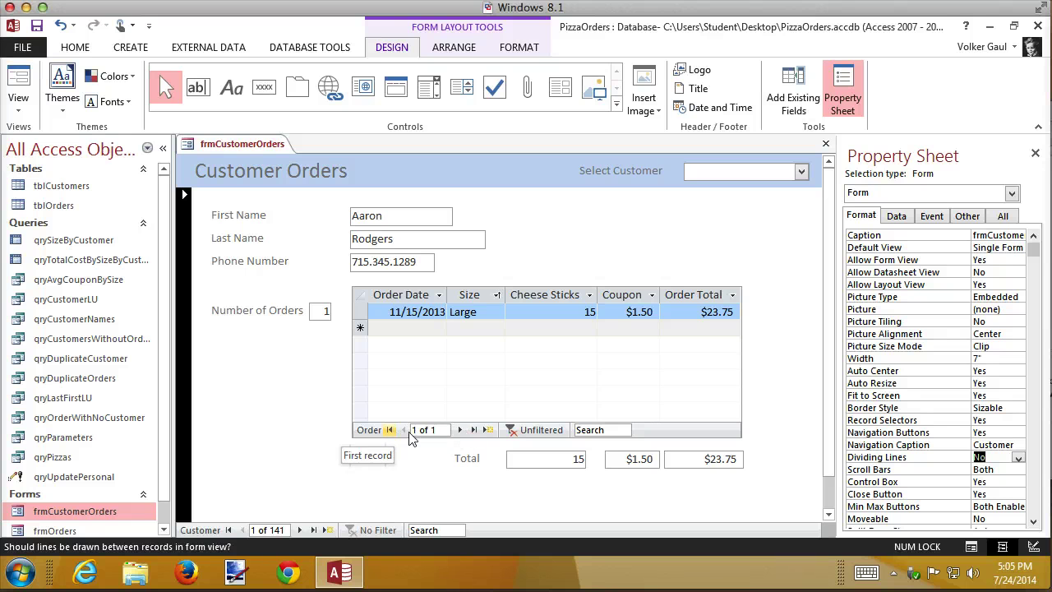
Test both navigation bars by advancing to the fifth customer record and to that customer's fourth order.
{"action": "left_click", "coordinate": [299, 530]}
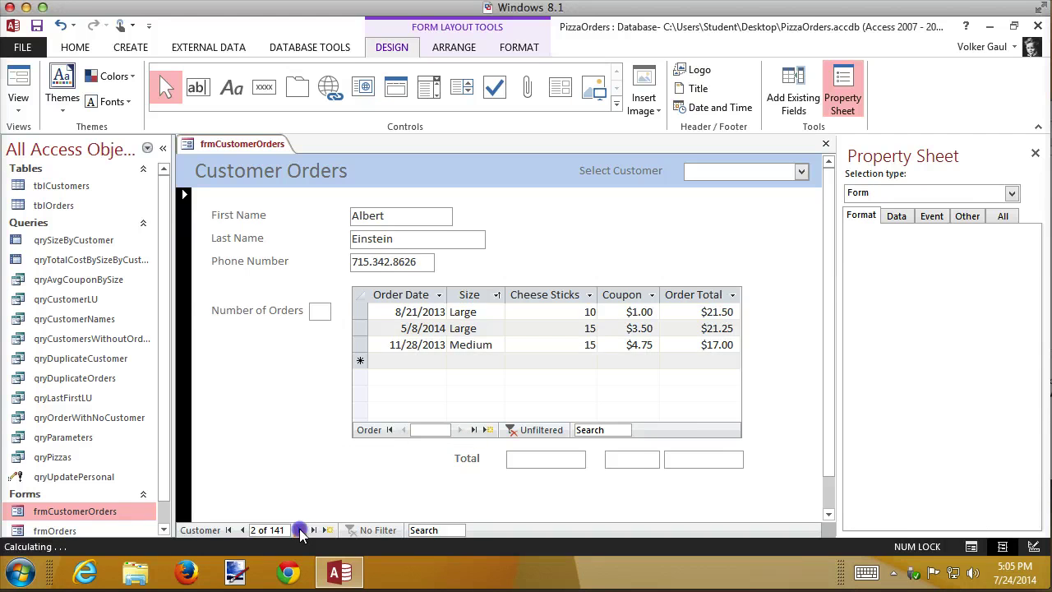
{"action": "left_click", "coordinate": [300, 529]}
{"action": "left_click", "coordinate": [300, 530]}
{"action": "left_click", "coordinate": [299, 529]}
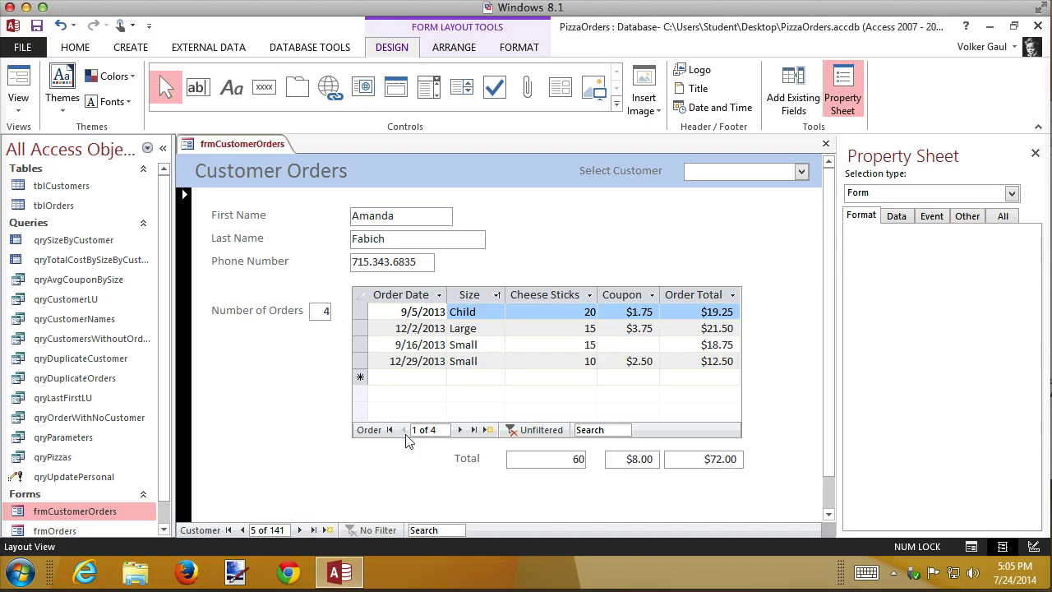
{"action": "left_click", "coordinate": [459, 430]}
{"action": "left_click", "coordinate": [458, 430]}
{"action": "left_click", "coordinate": [459, 430]}
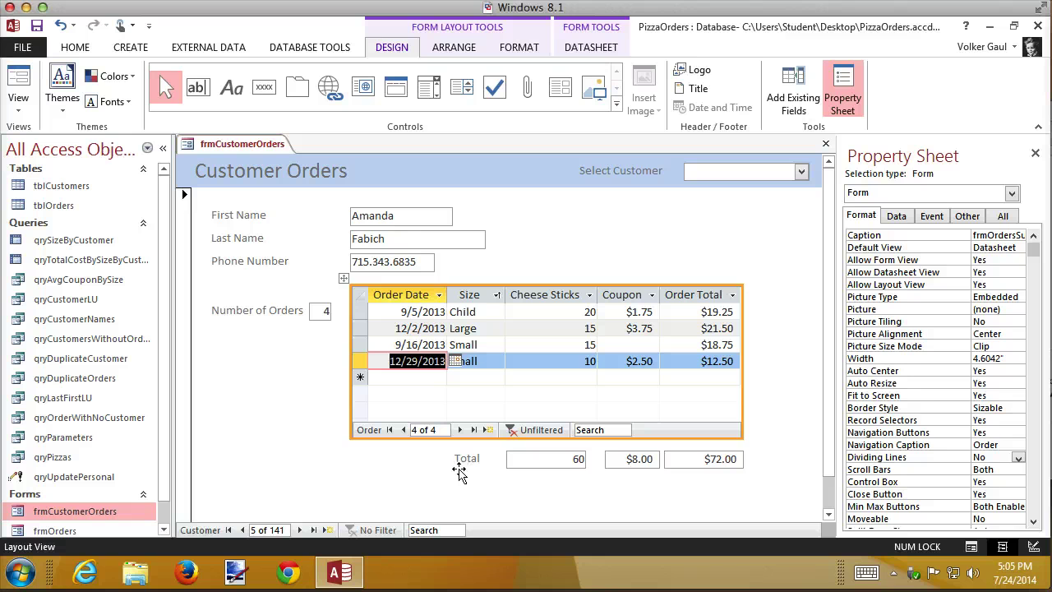
{"action": "left_click", "coordinate": [461, 471]}
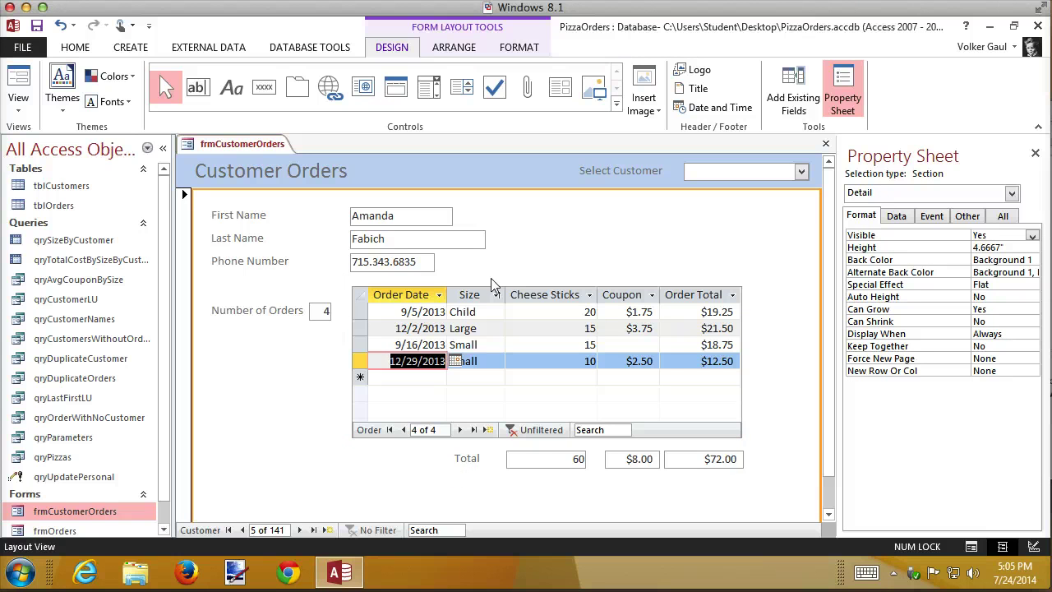